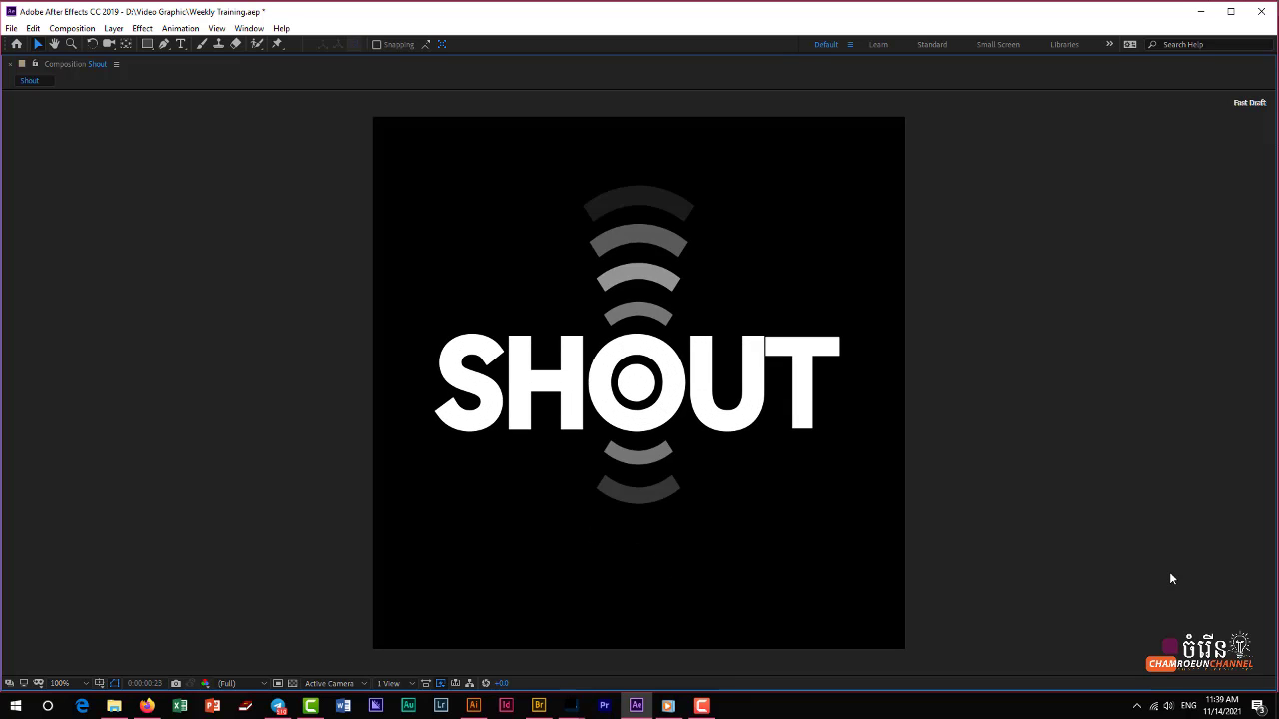
Stop the Shout playback and bring back the full workspace around the viewer.
key(space)
key(grave)
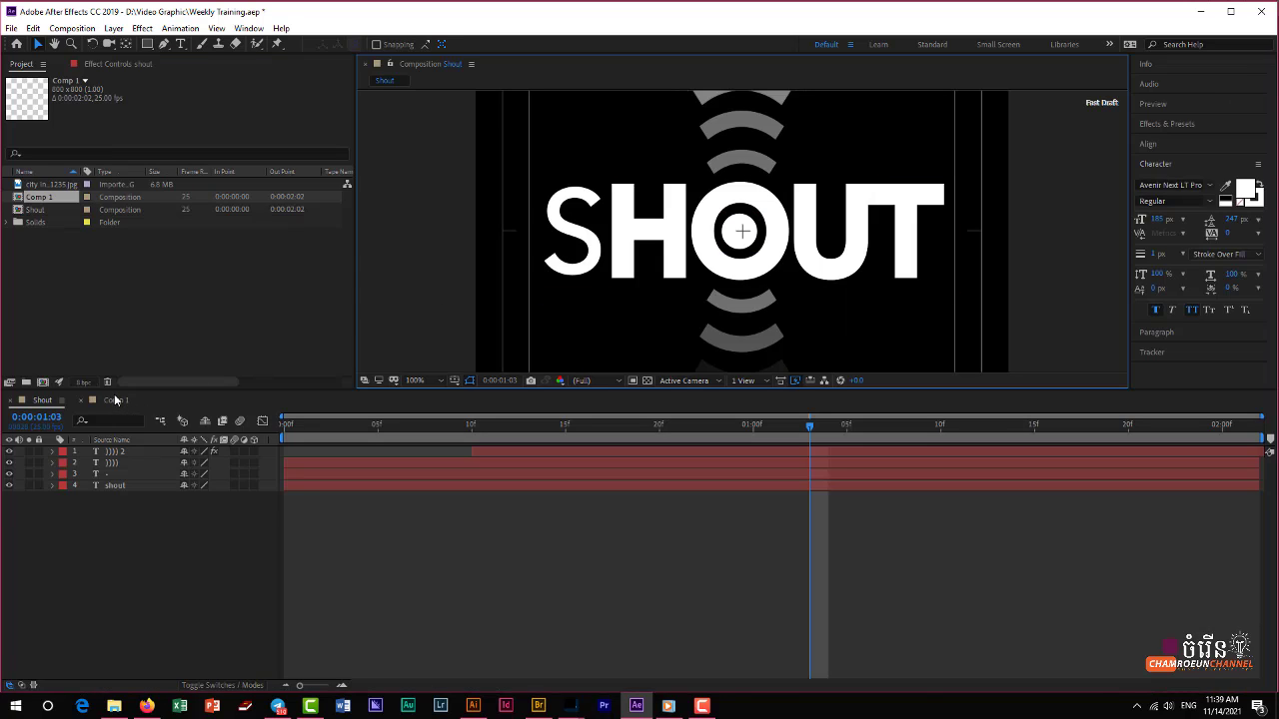
Switch to Comp 1 and inspect its shout and )))) text layers.
click(116, 401)
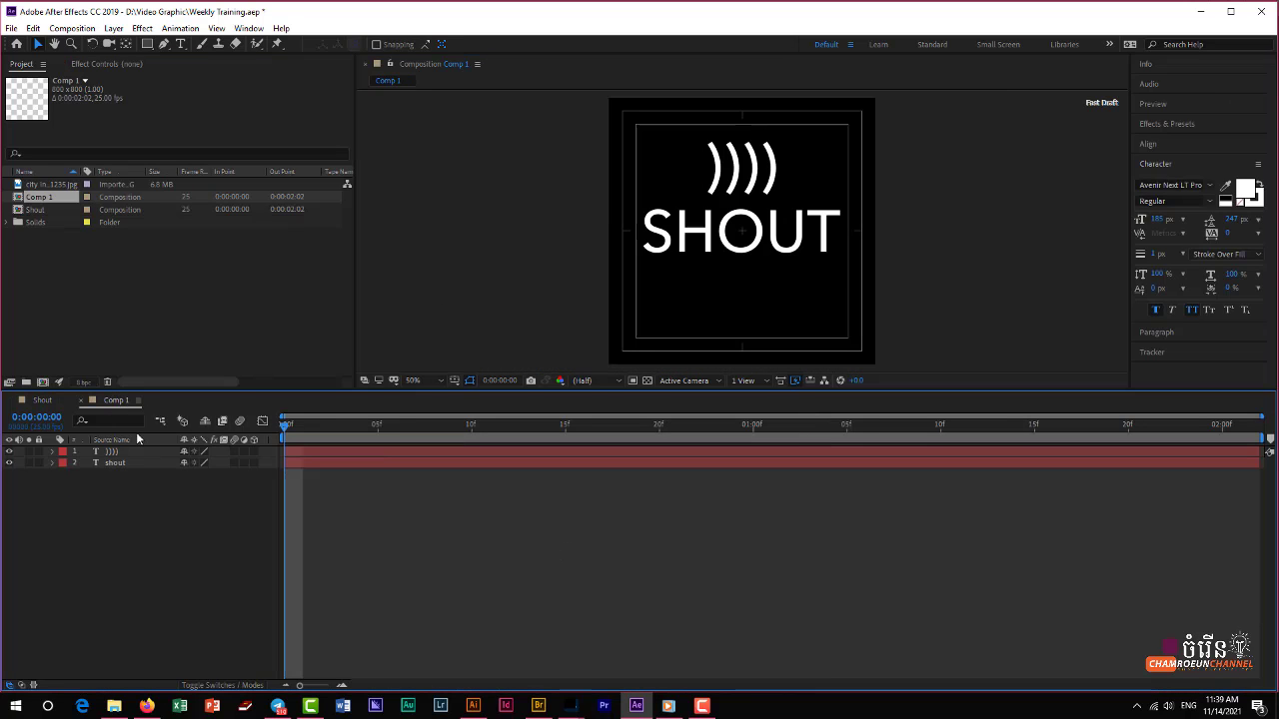
click(129, 465)
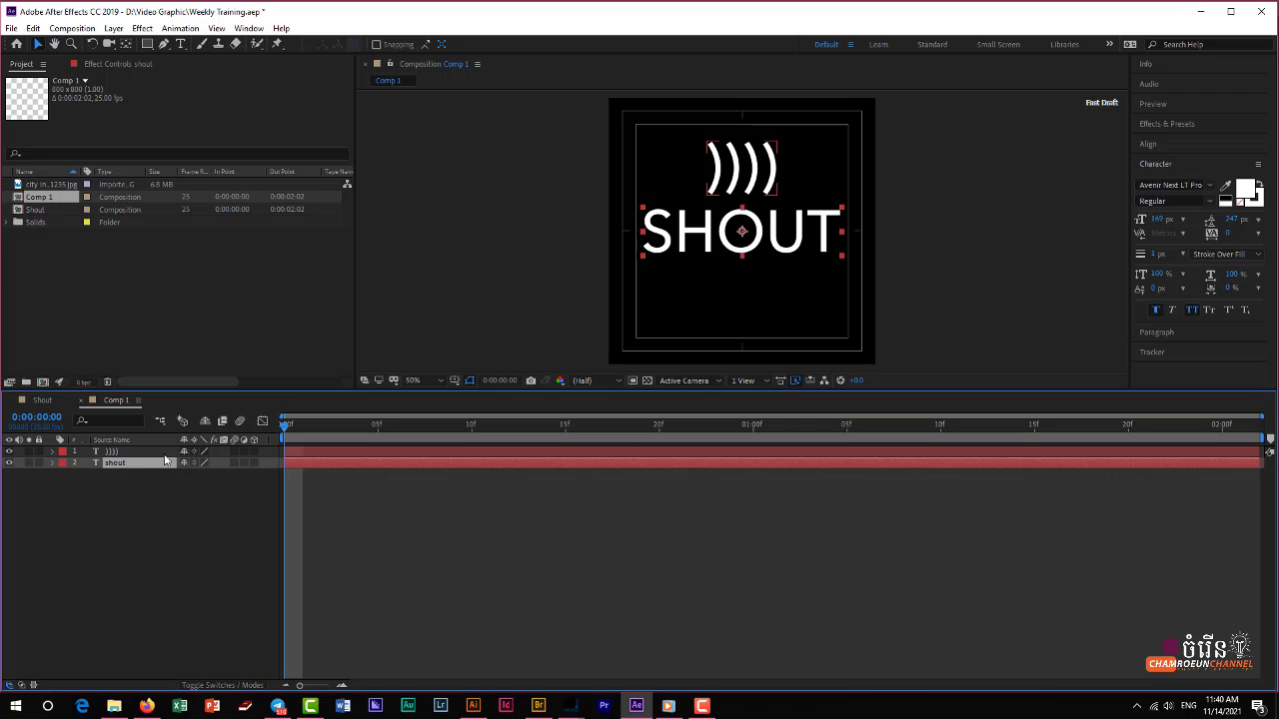
click(113, 453)
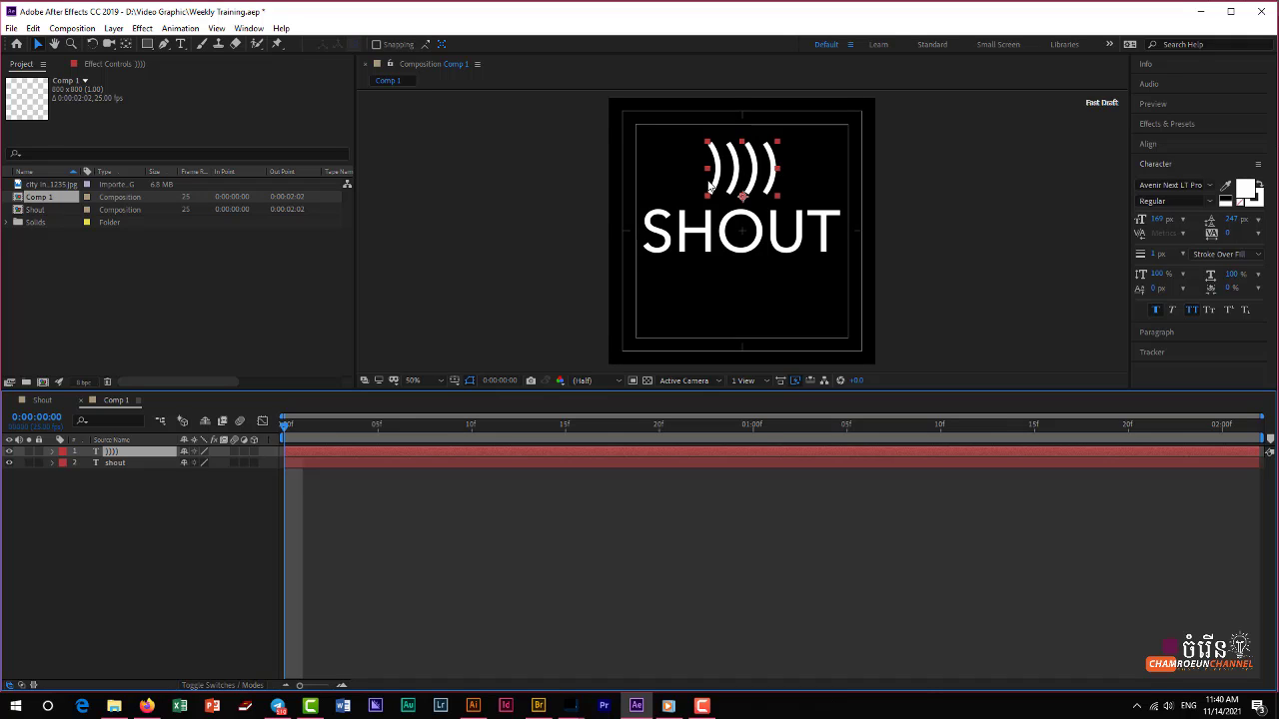
click(532, 463)
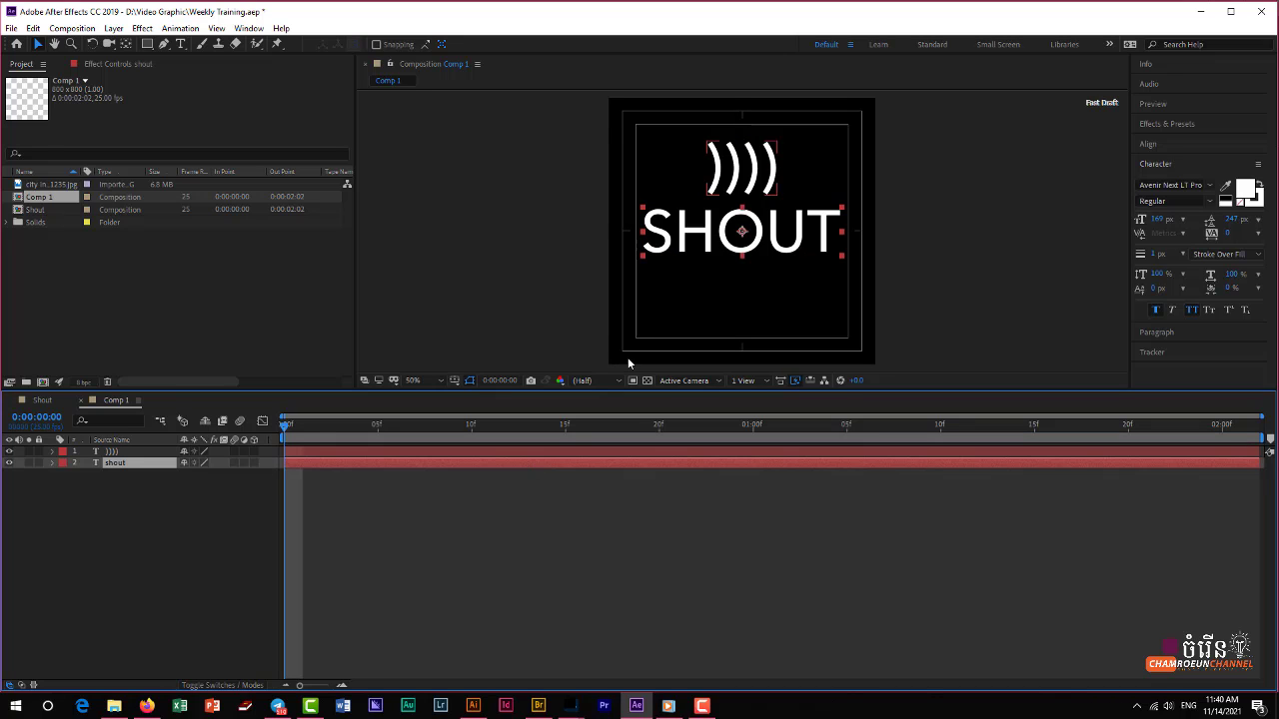
click(741, 197)
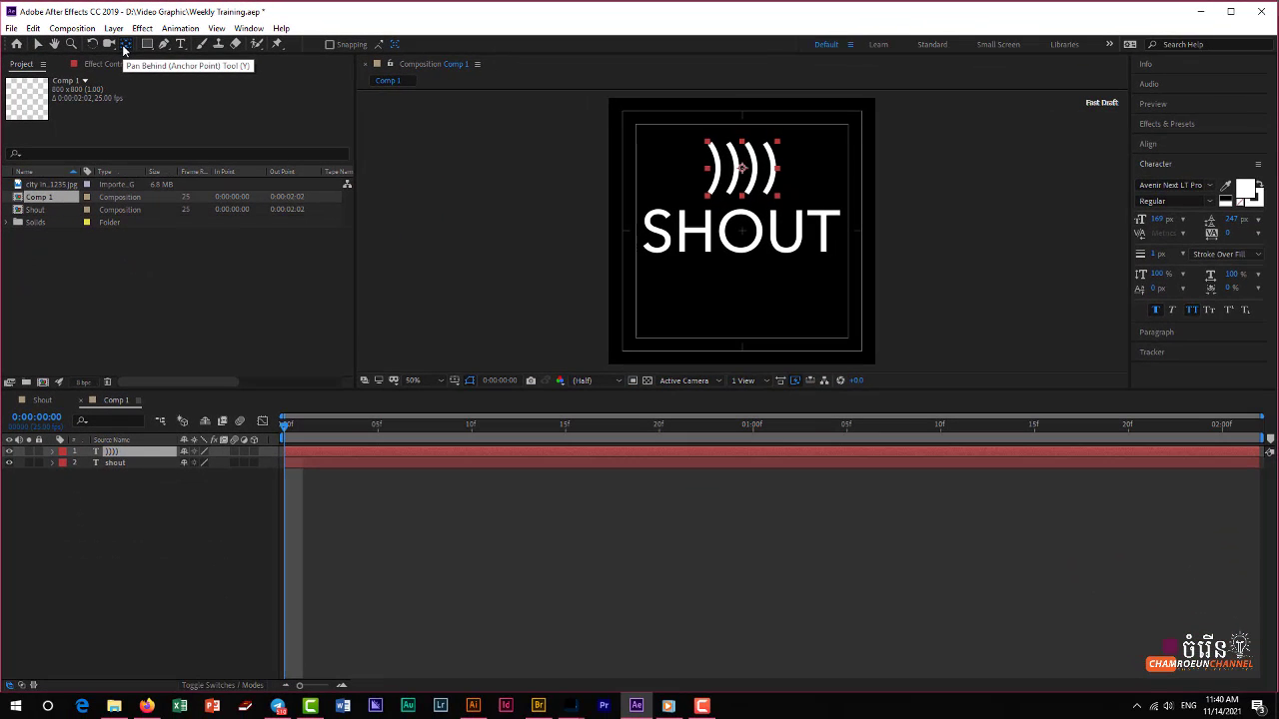
Return to the Selection tool, hide the )))) arcs layer, and select the shout layer.
click(197, 70)
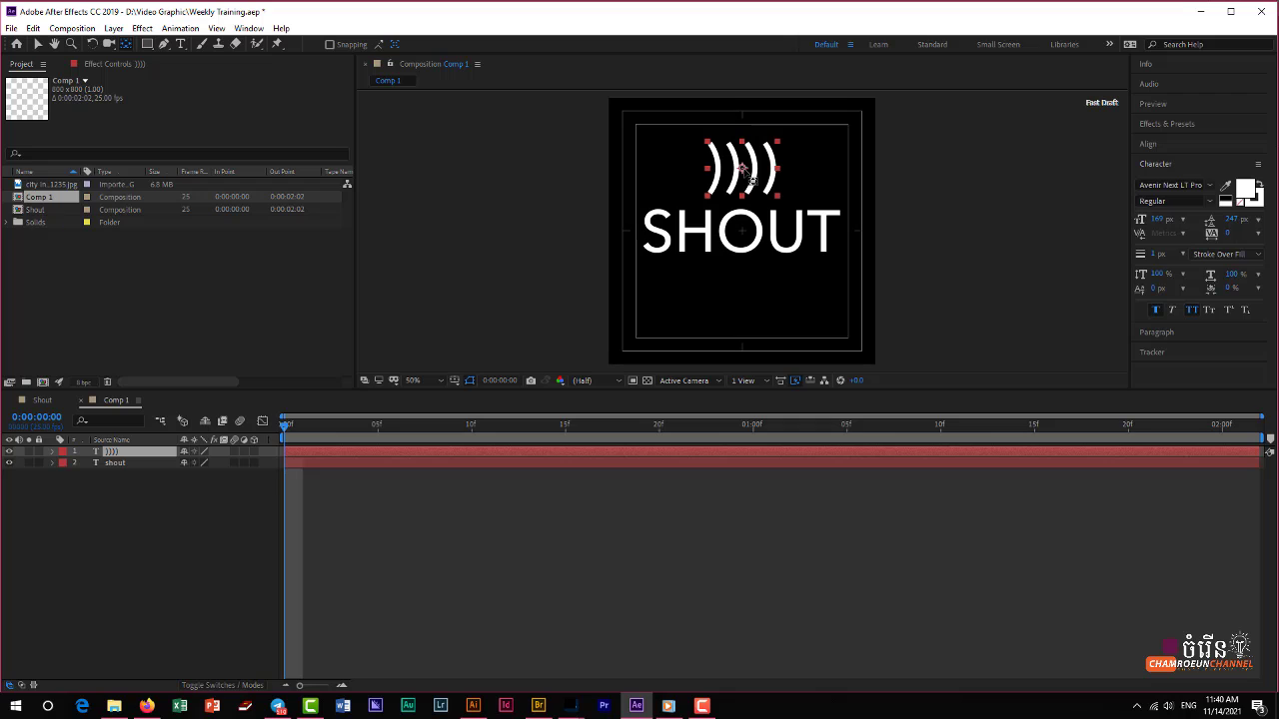
key(v)
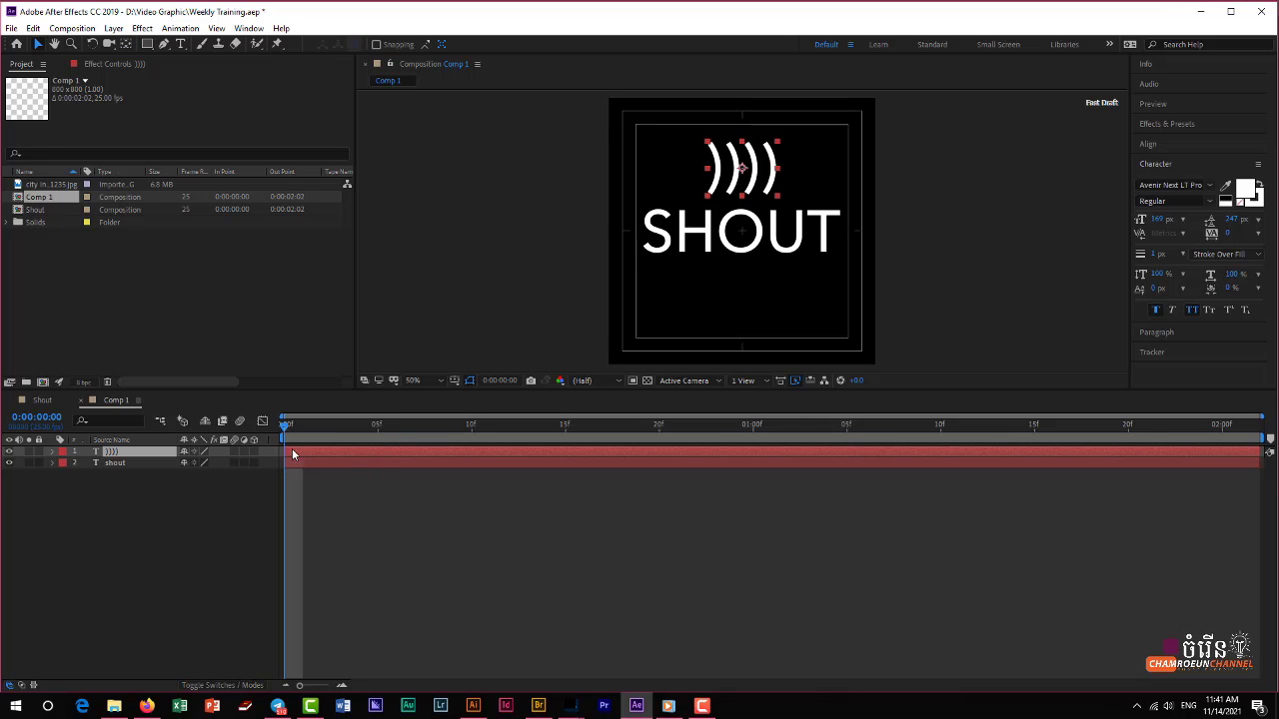
click(9, 452)
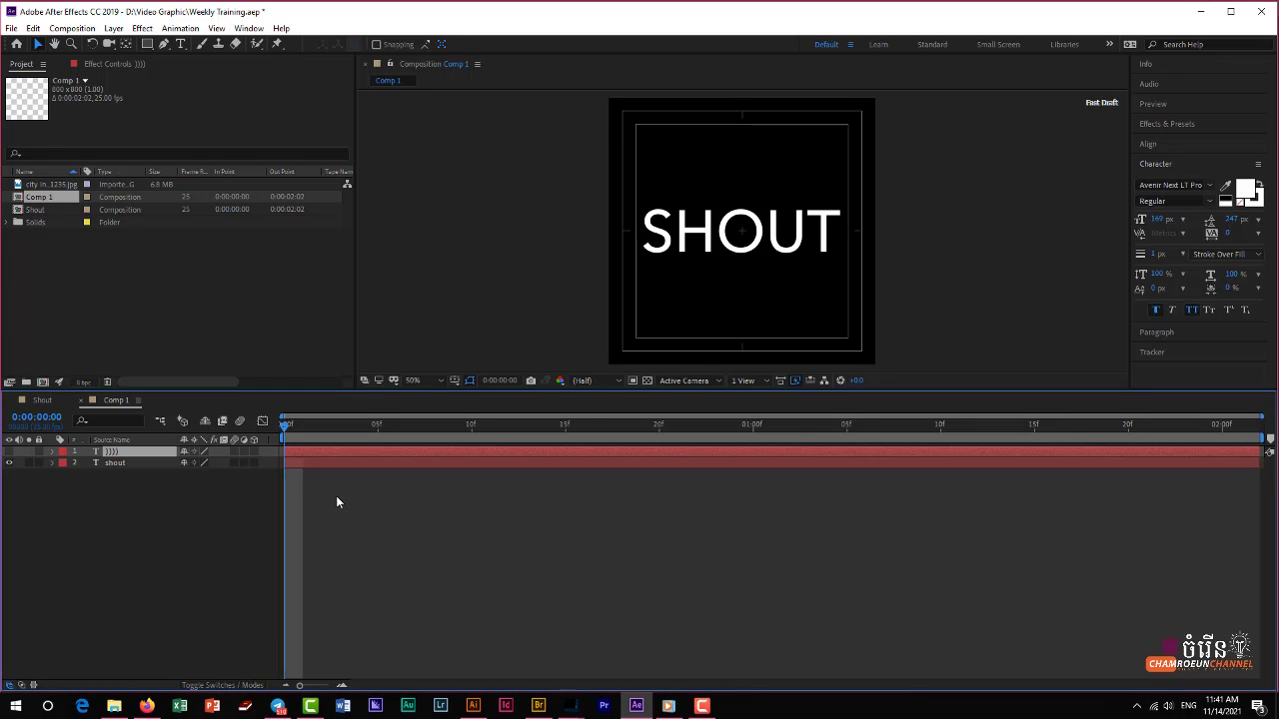
click(339, 464)
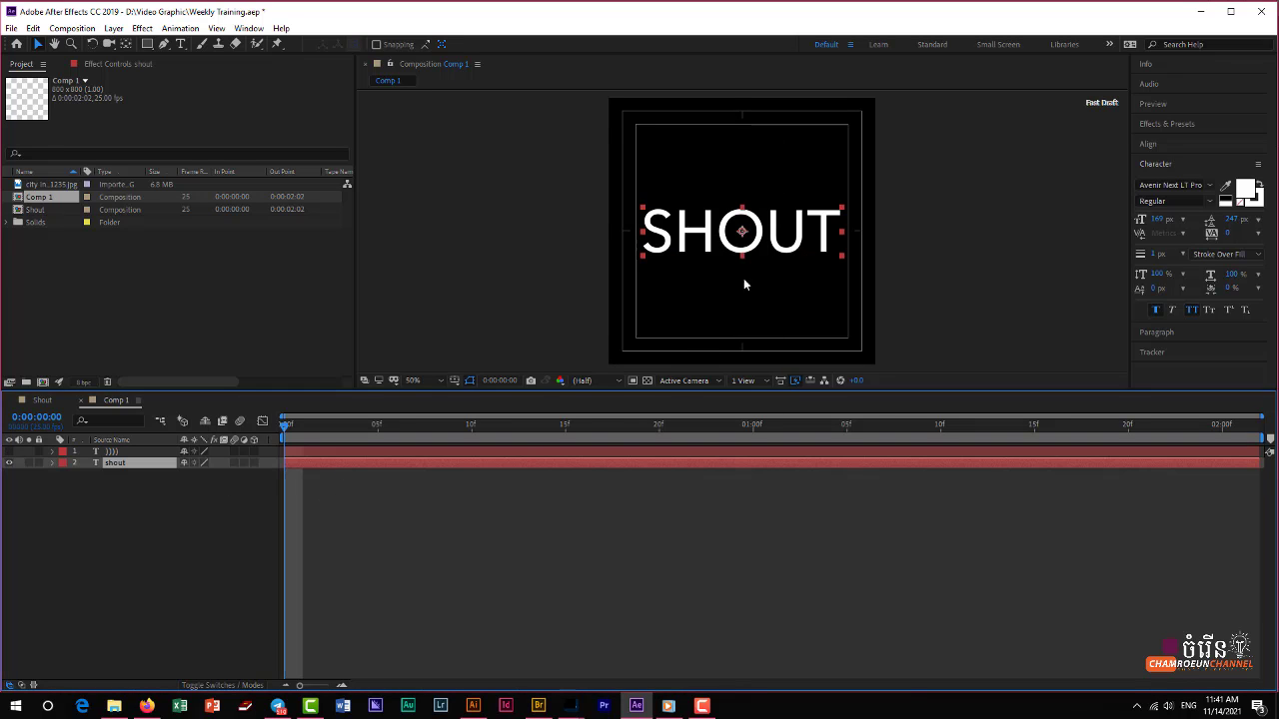
Add a Stroke Width animator to the shout text and set it to 20.
click(52, 463)
click(65, 486)
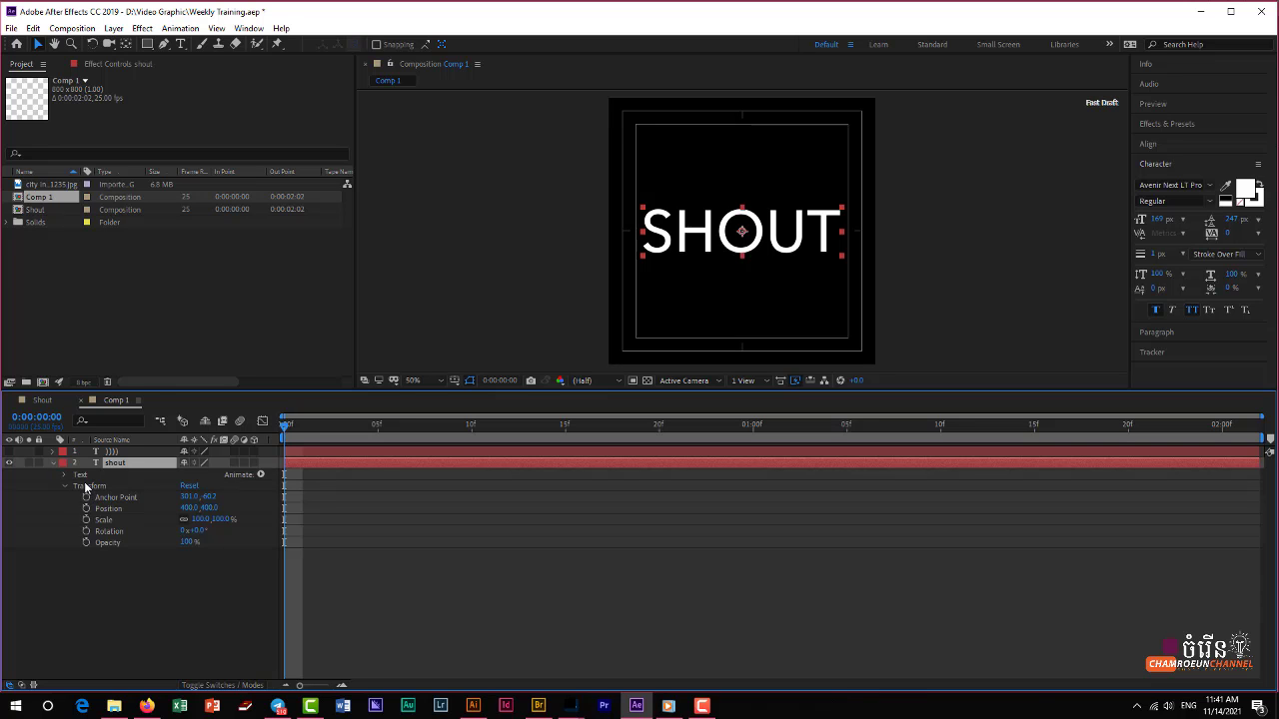
click(80, 475)
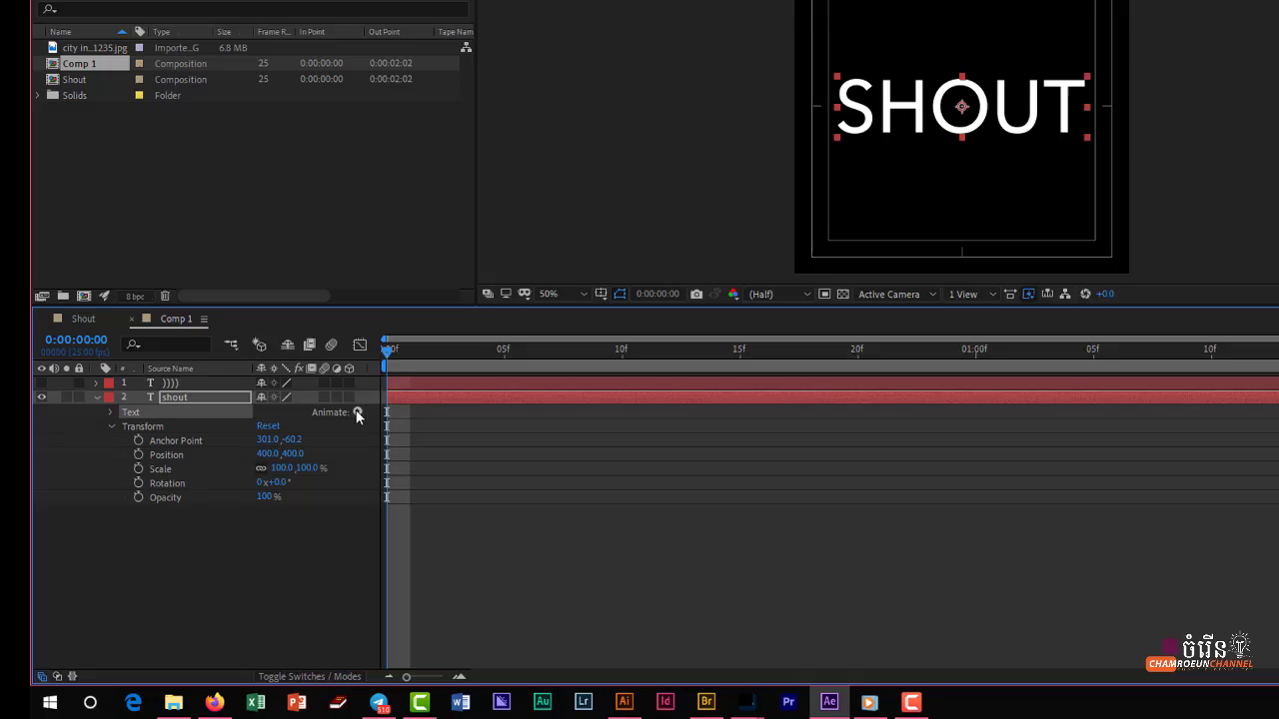
click(358, 412)
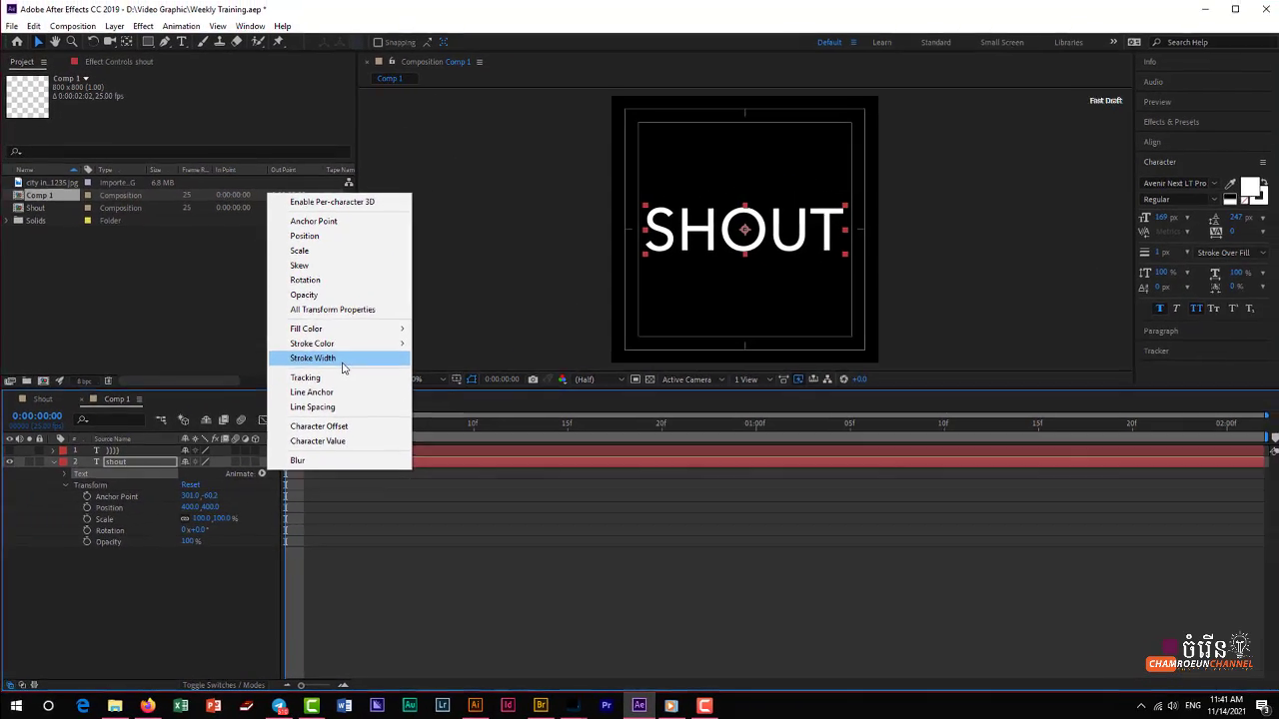
click(513, 229)
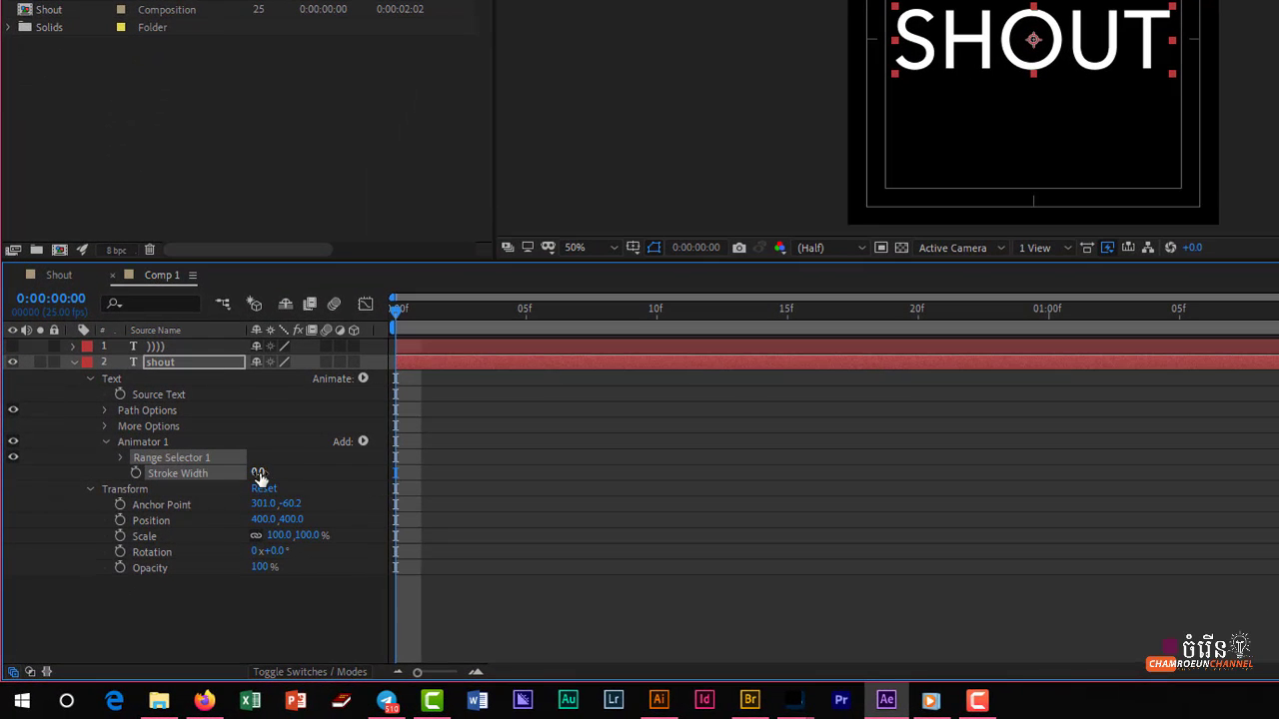
click(256, 475)
text(20)
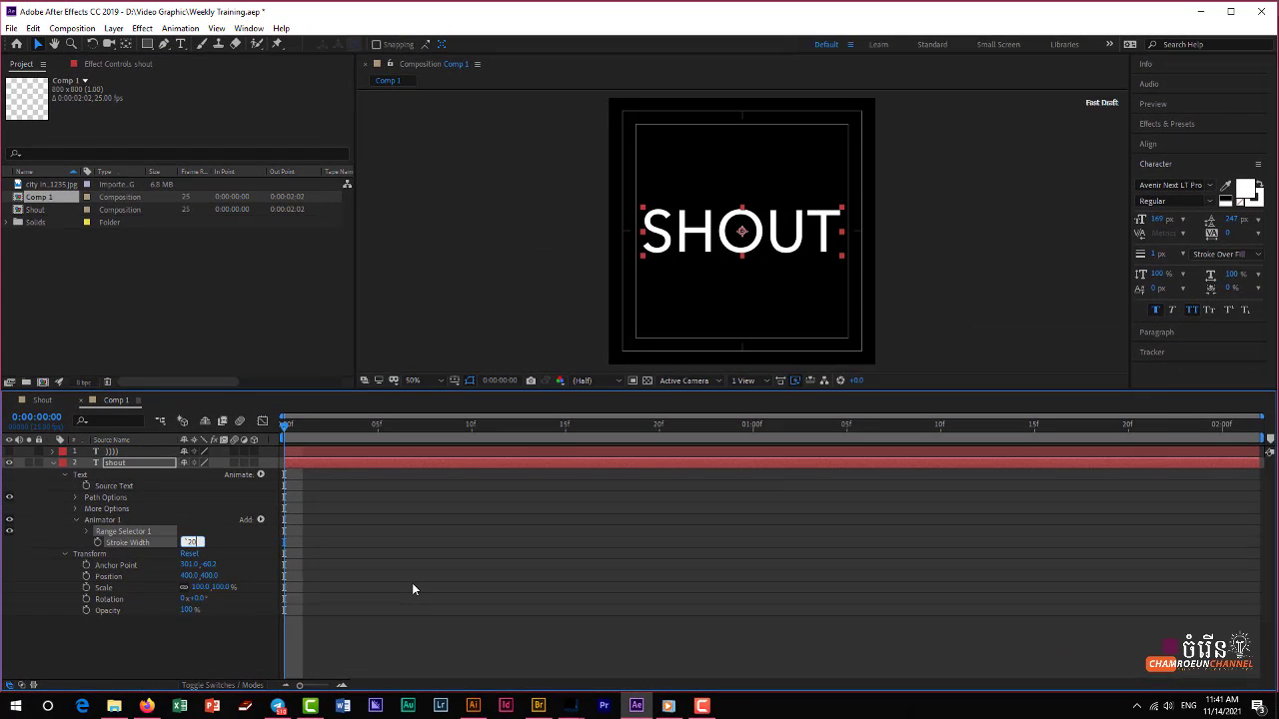
key(Return)
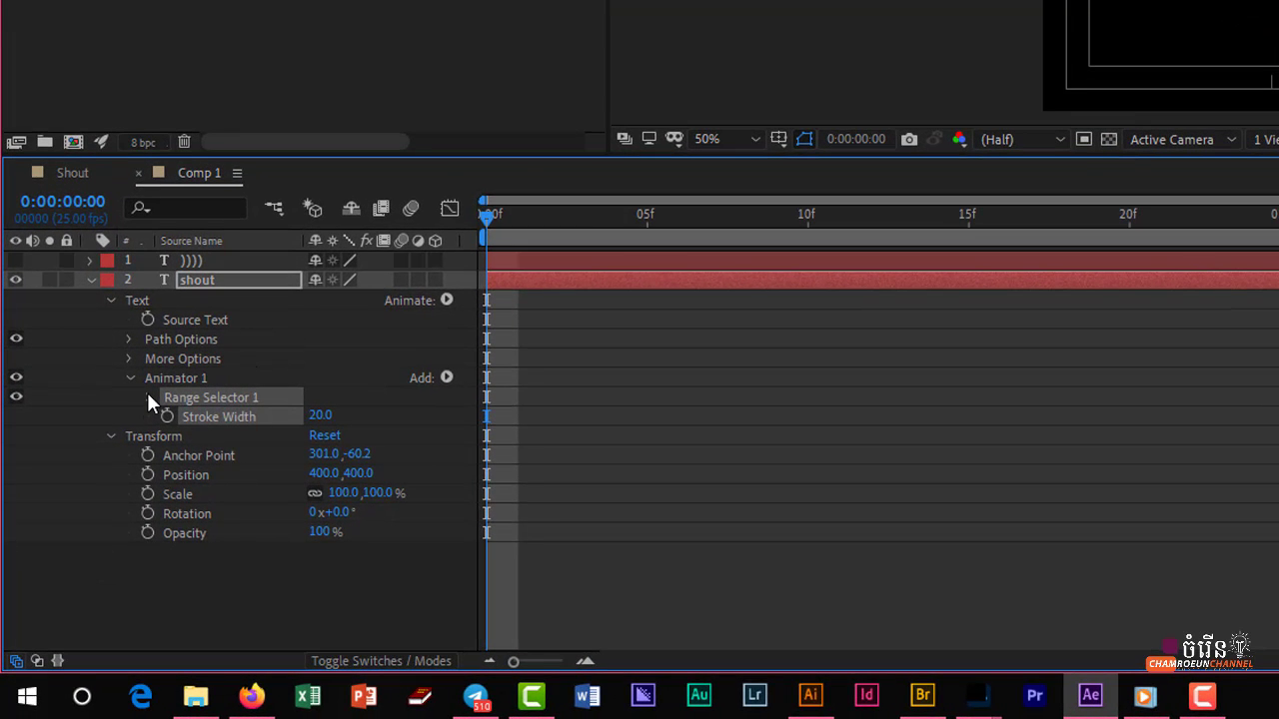
Expand Range Selector 1 and adjust its Offset, leaving it at 100%.
click(150, 398)
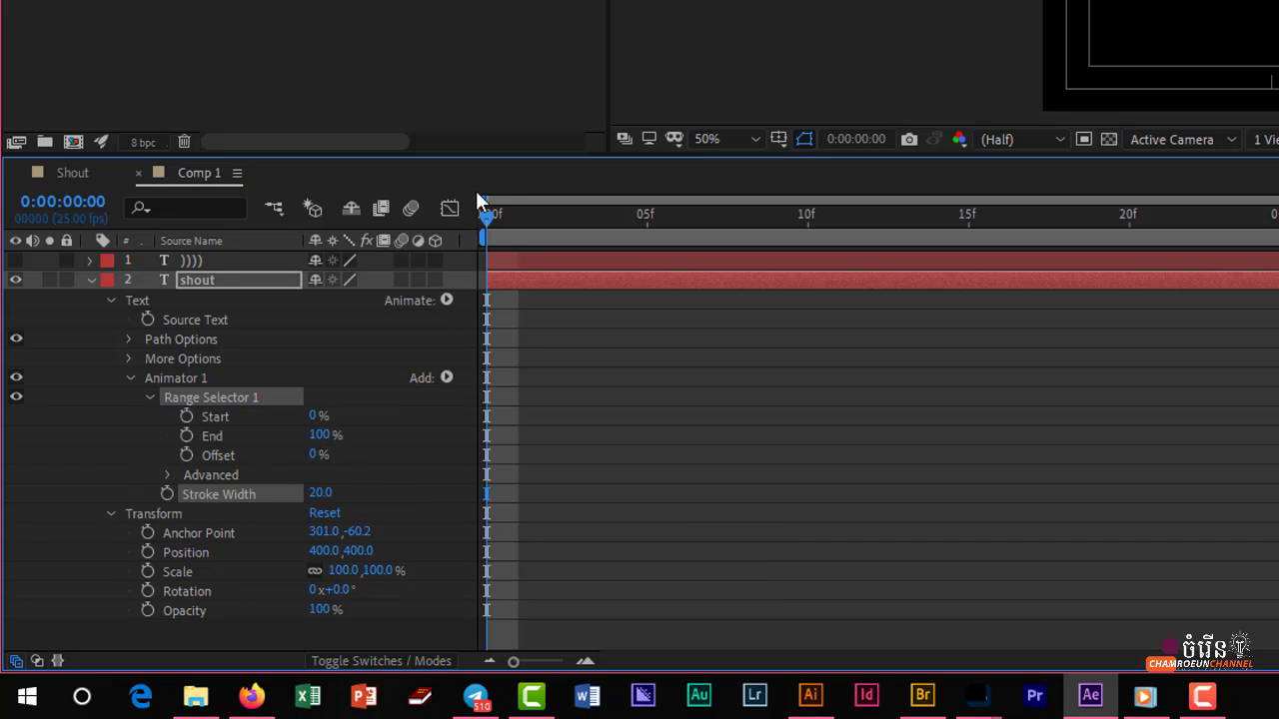
drag(485, 213, 460, 213)
click(314, 455)
text(0)
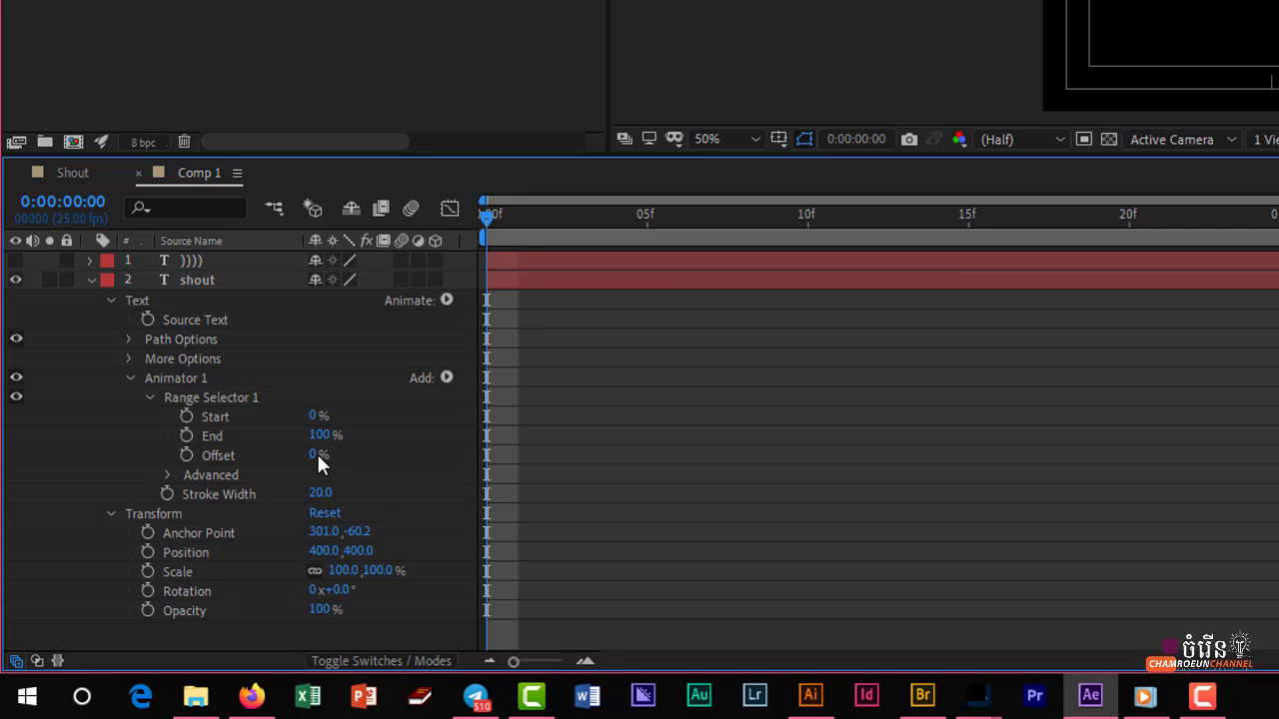
key(Return)
mouse_move(317, 453)
mouse_down()
mouse_move(289, 454)
mouse_move(180, 566)
mouse_move(234, 566)
mouse_up()
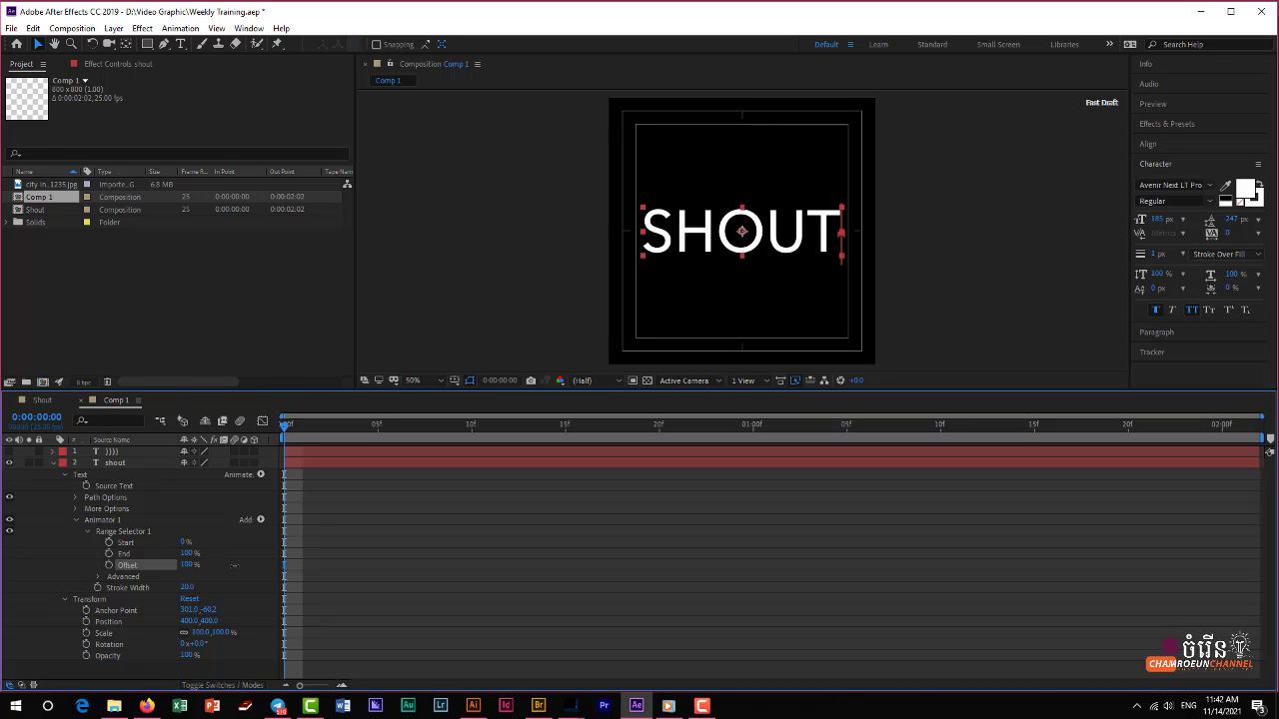
Keyframe the shout Offset from -100% at 0:00 to 100% at 0:00:02:01, then preview.
drag(347, 566, 113, 580)
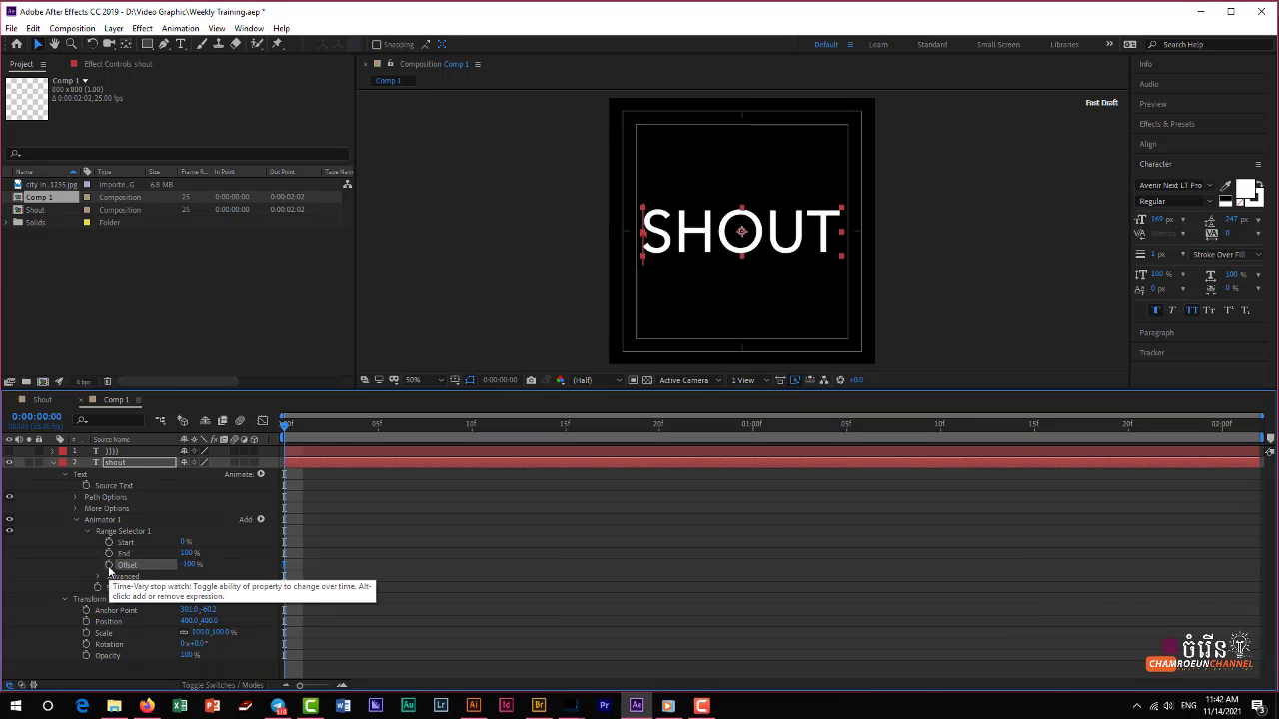
click(109, 566)
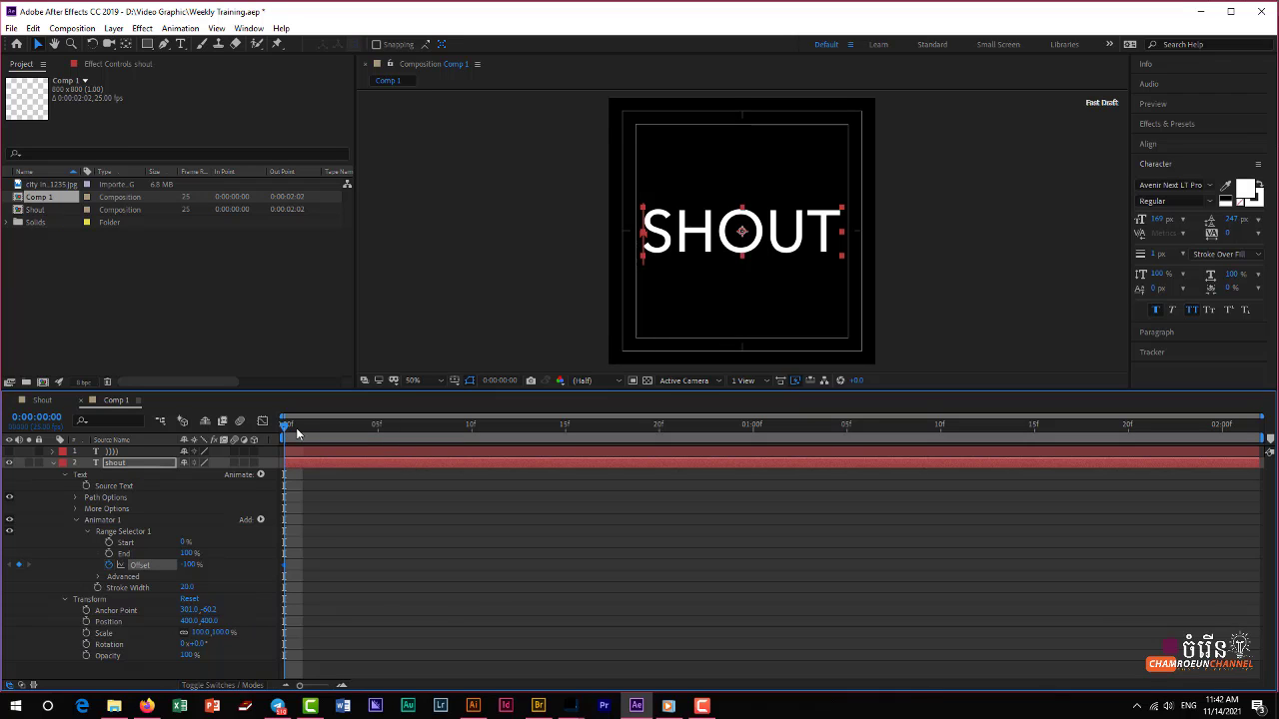
drag(283, 426, 1262, 466)
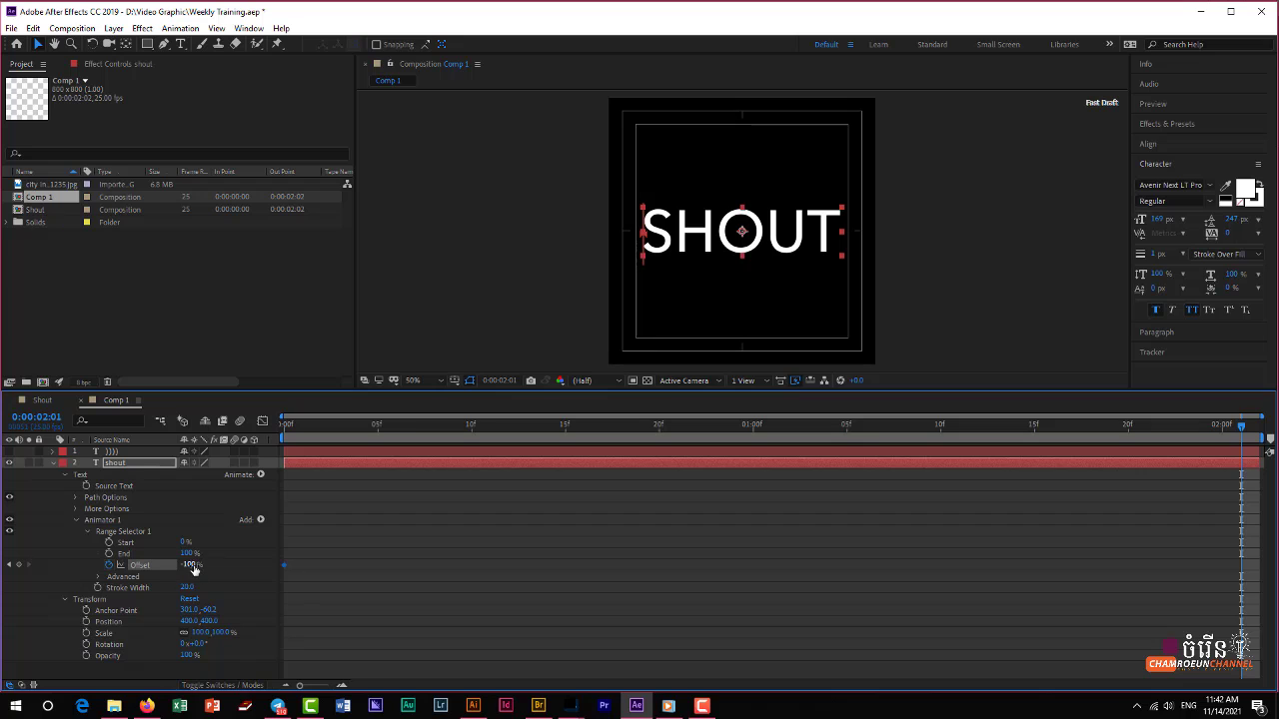
drag(190, 566, 443, 551)
click(287, 428)
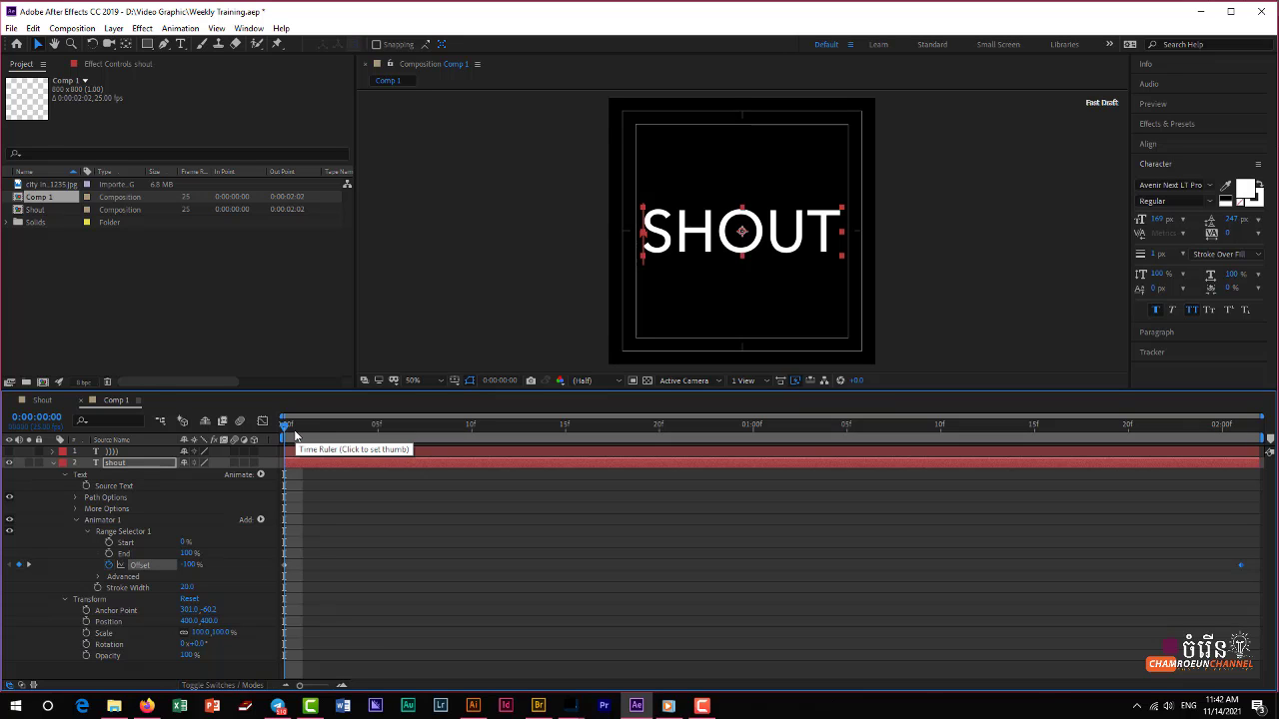
key(space)
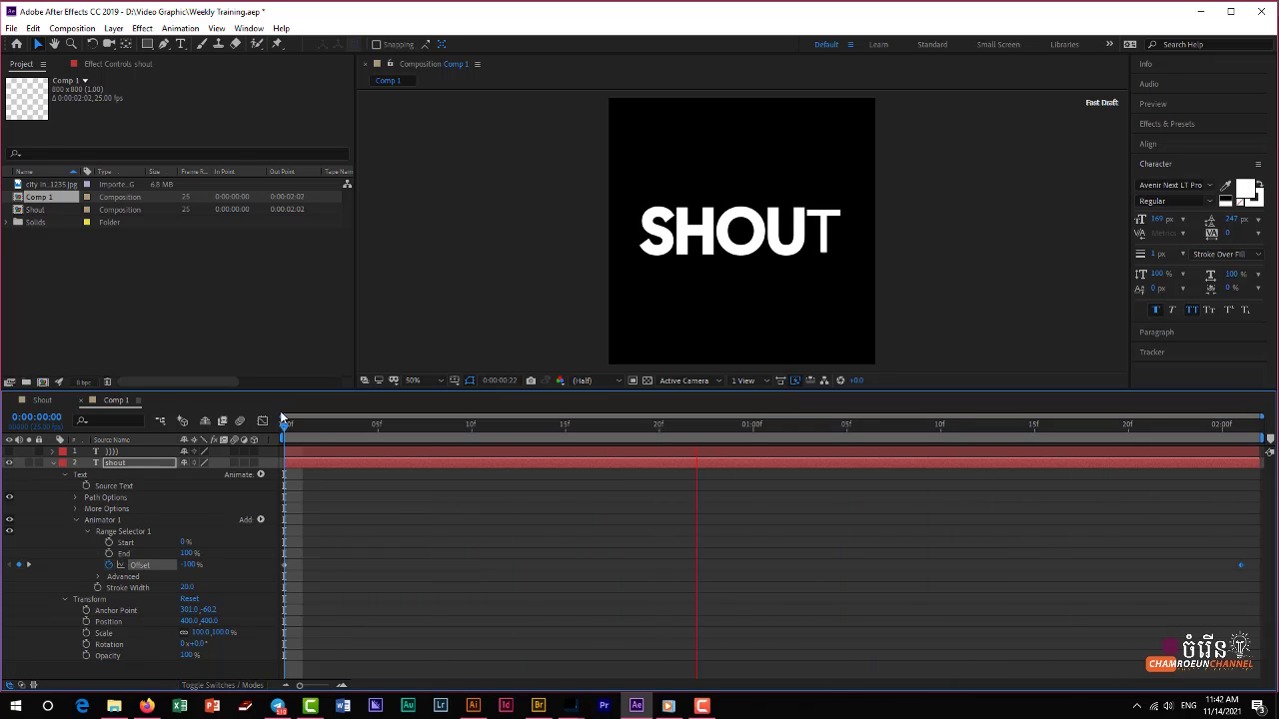
Stop the preview, collapse the shout layer, and make the )))) arcs layer visible again.
click(367, 603)
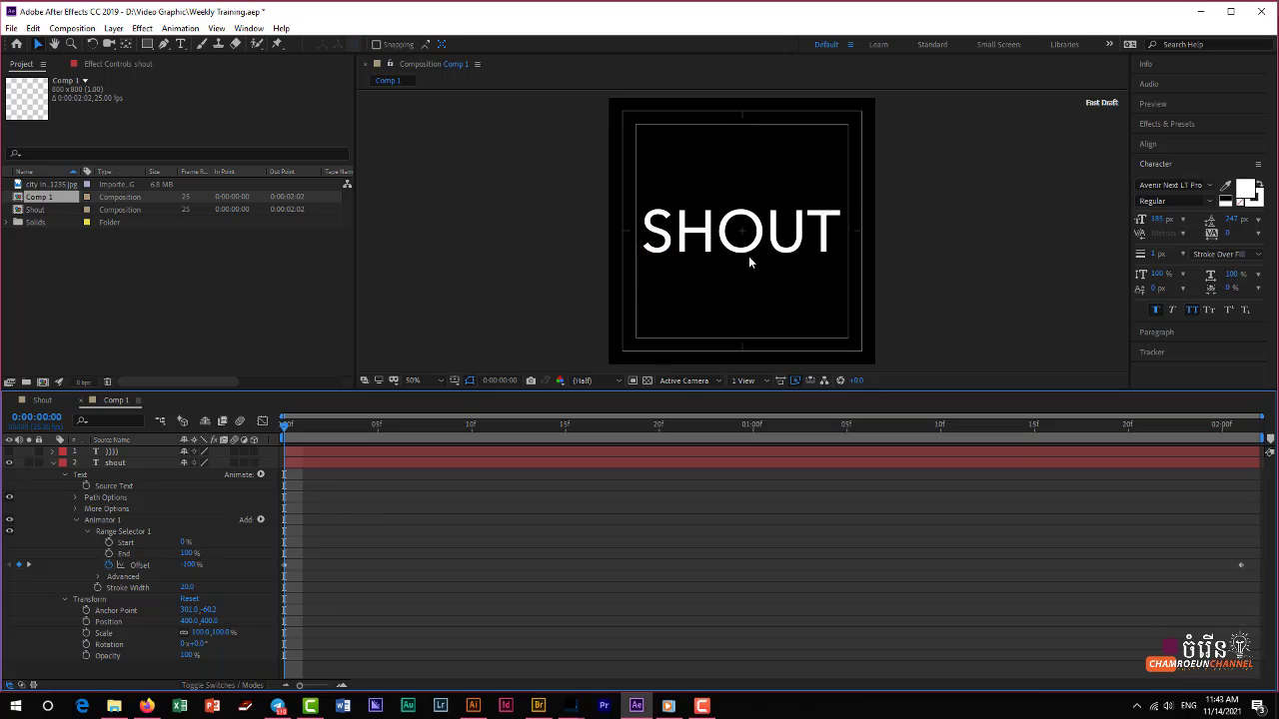
key(space)
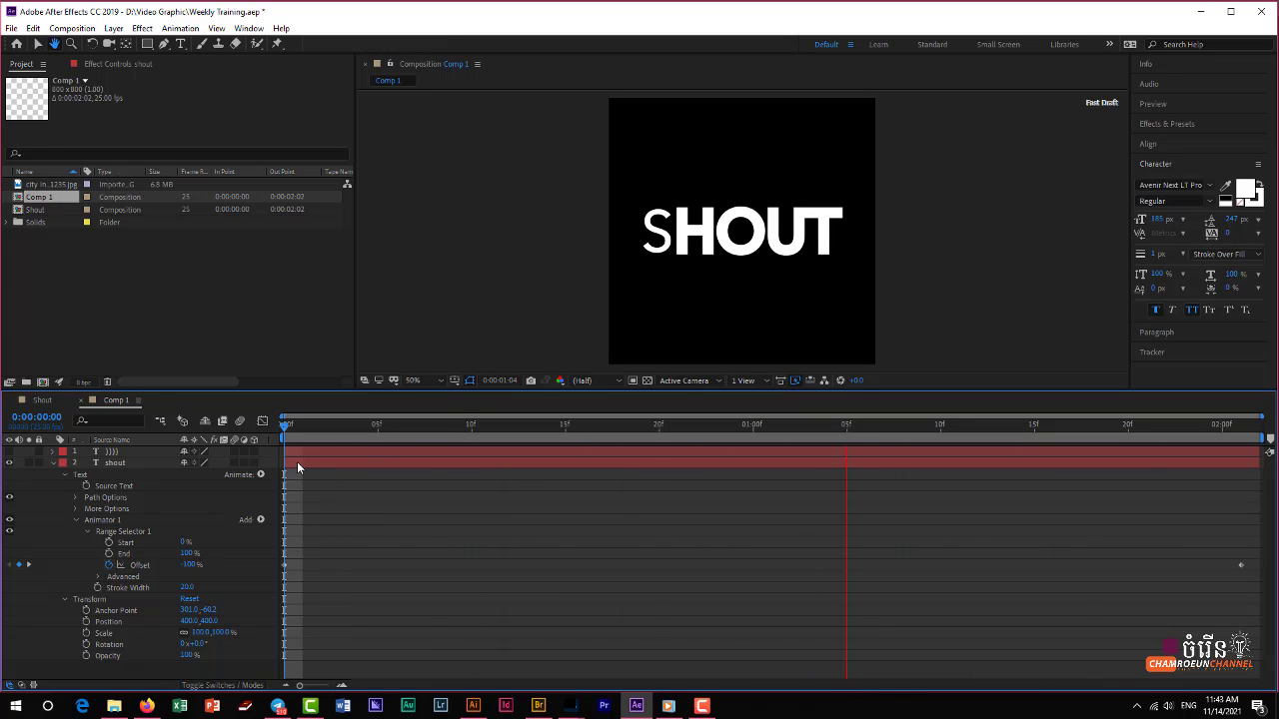
key(space)
click(52, 464)
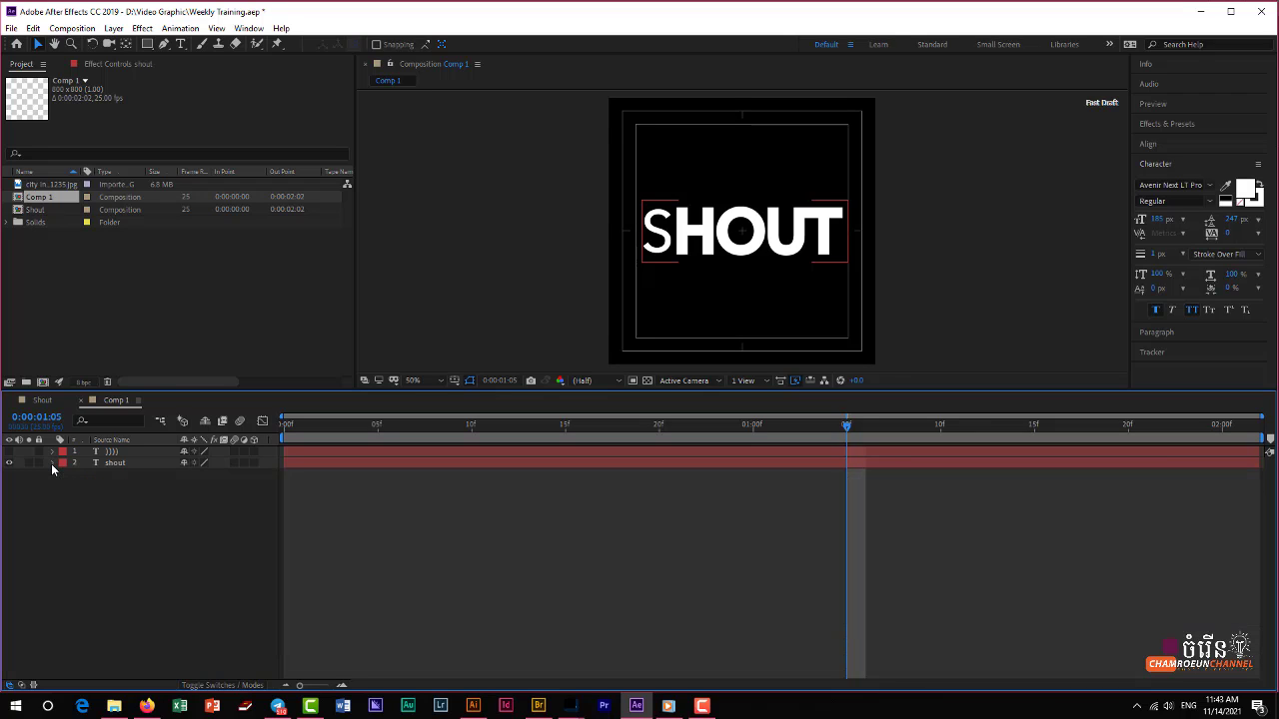
click(315, 465)
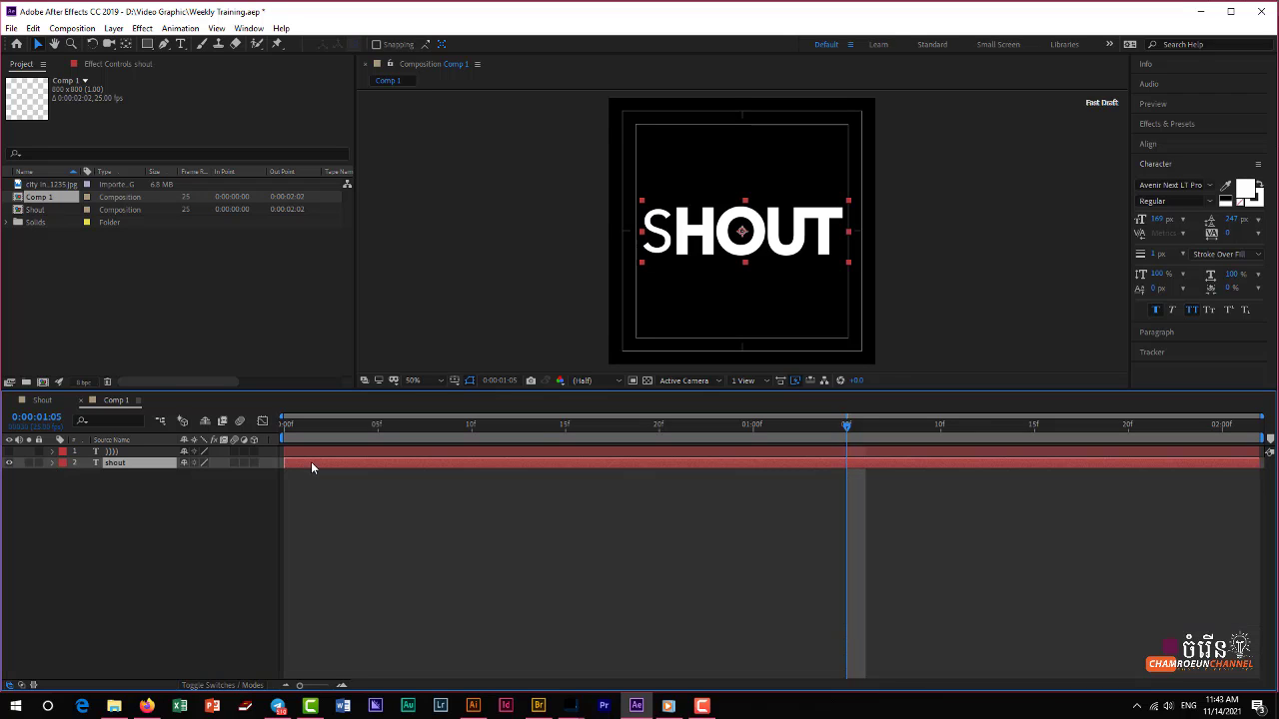
click(9, 451)
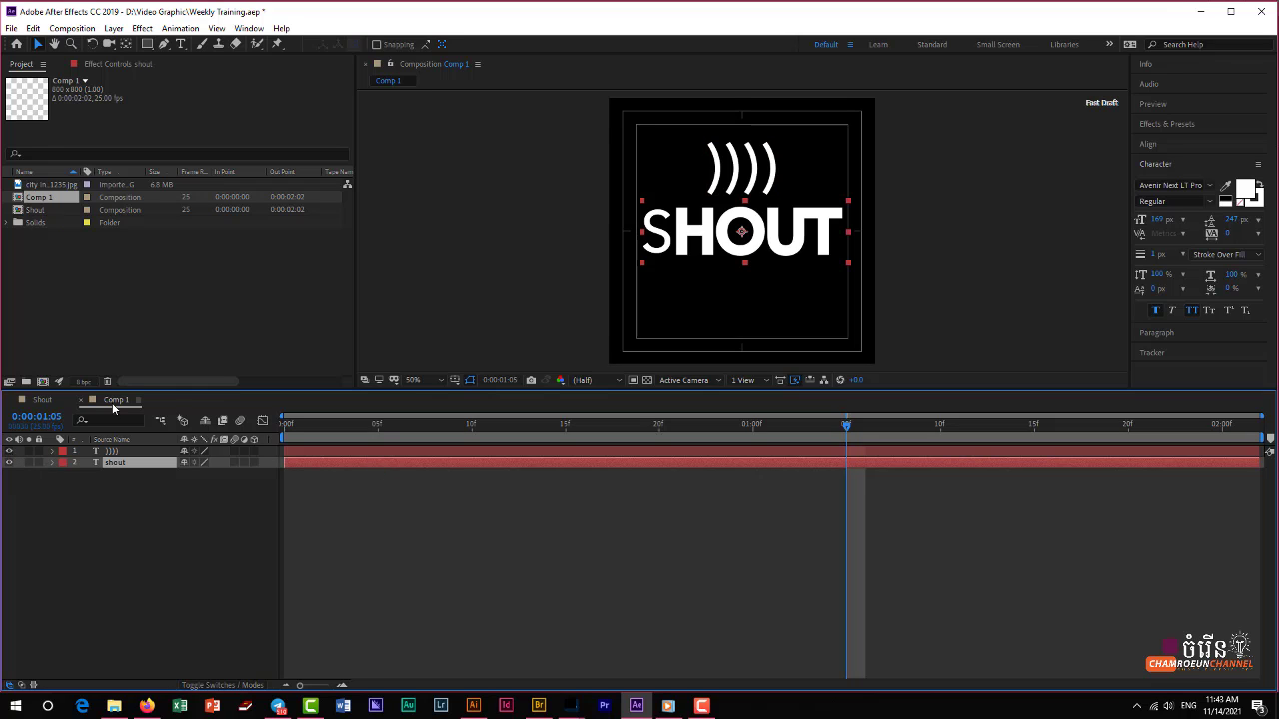
Preview the finished Shout composition fitted in view, then return to Comp 1.
click(41, 401)
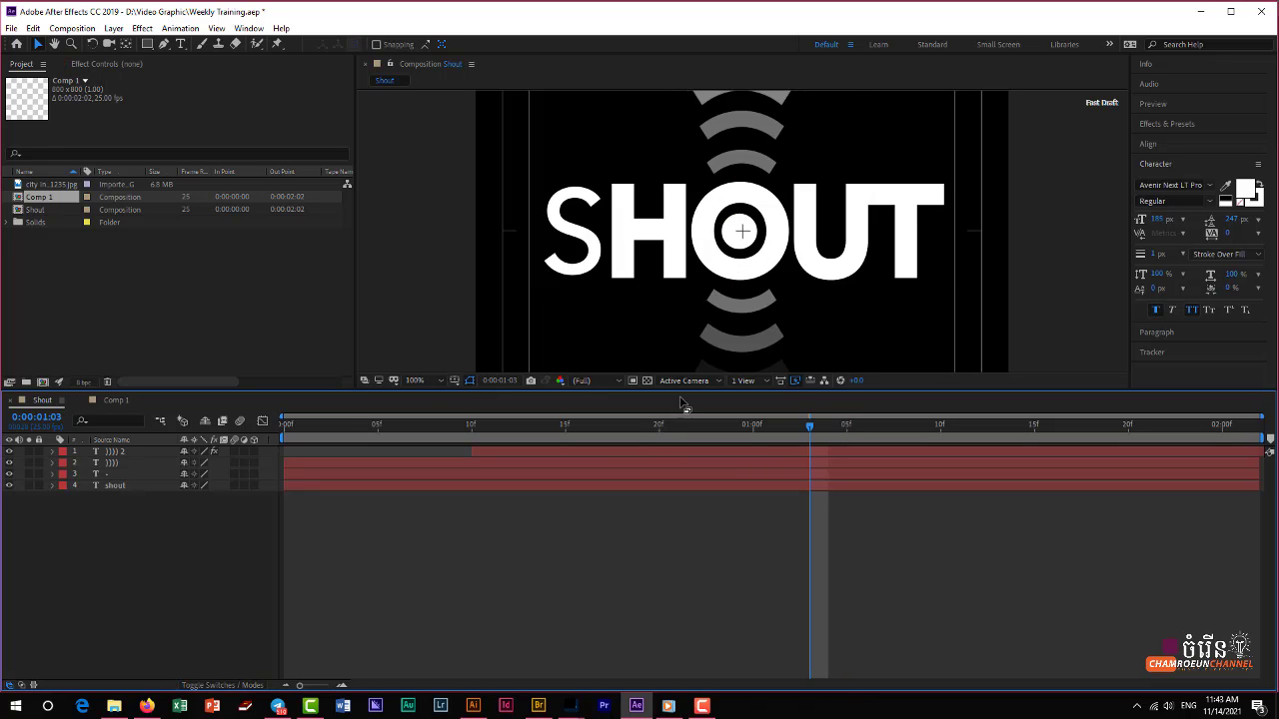
key(comma)
key(space)
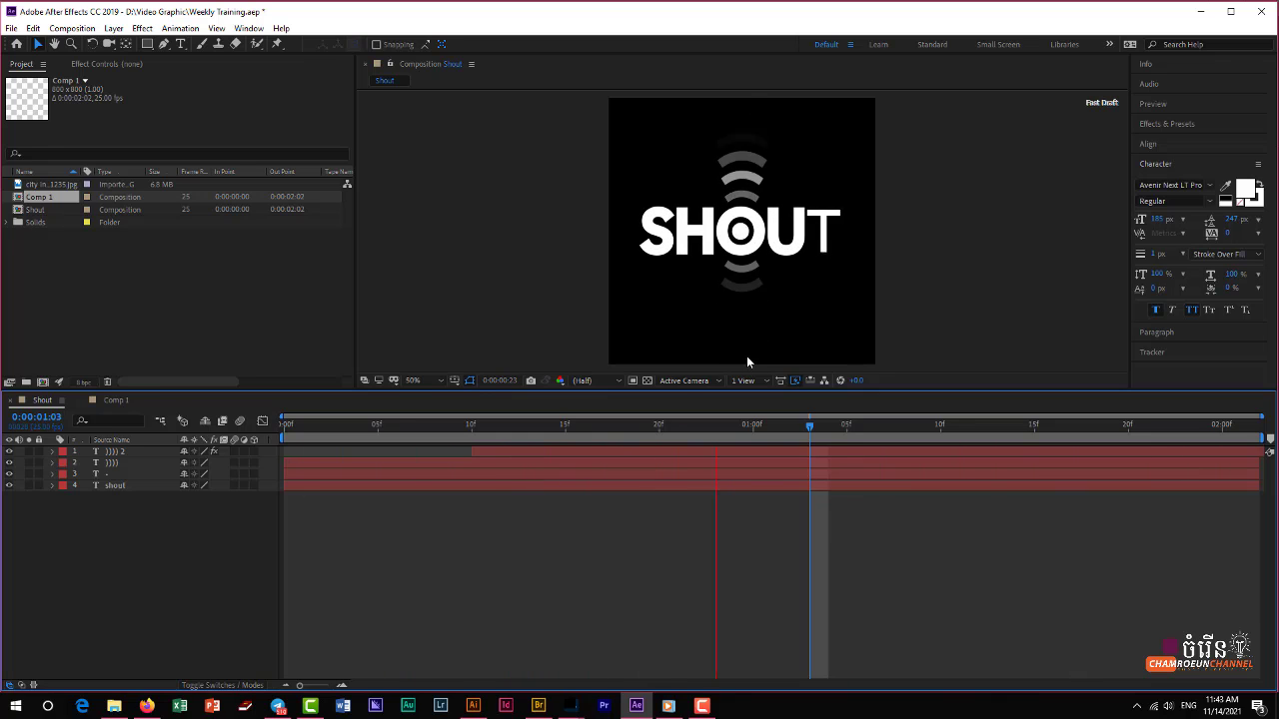
key(space)
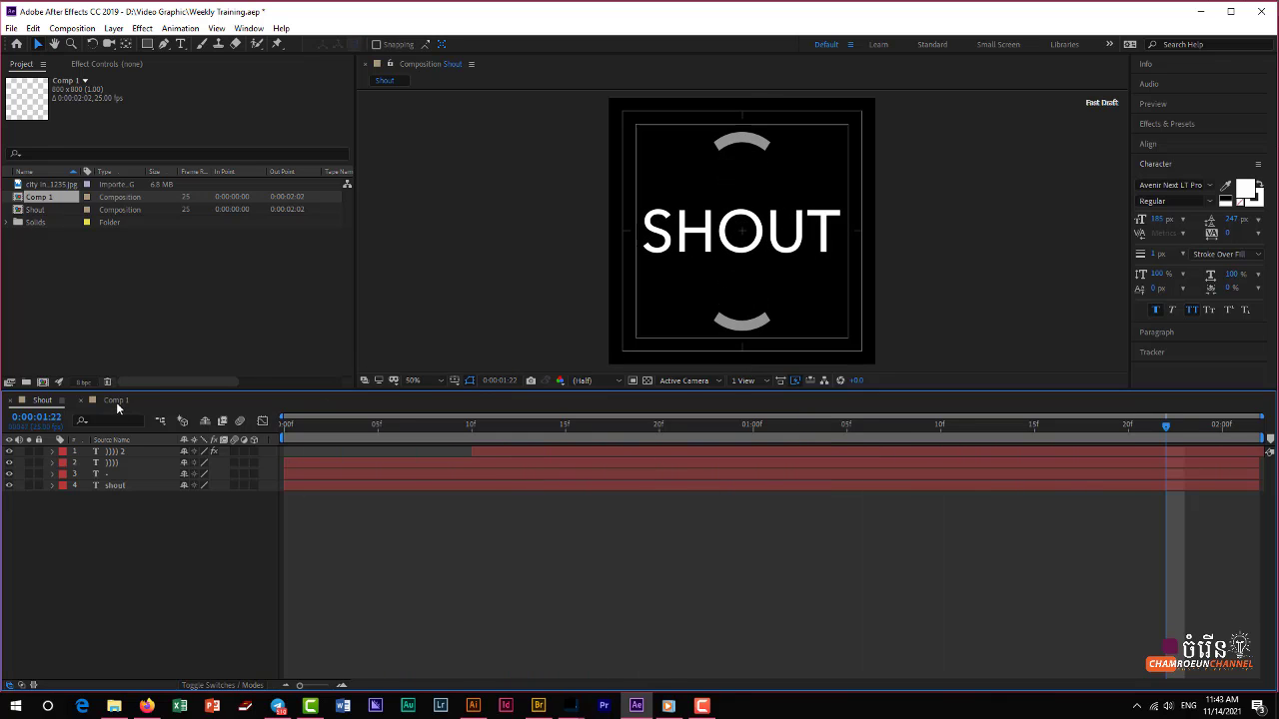
click(116, 400)
Rotate the )))) arcs layer to 90° at the first frame.
click(303, 452)
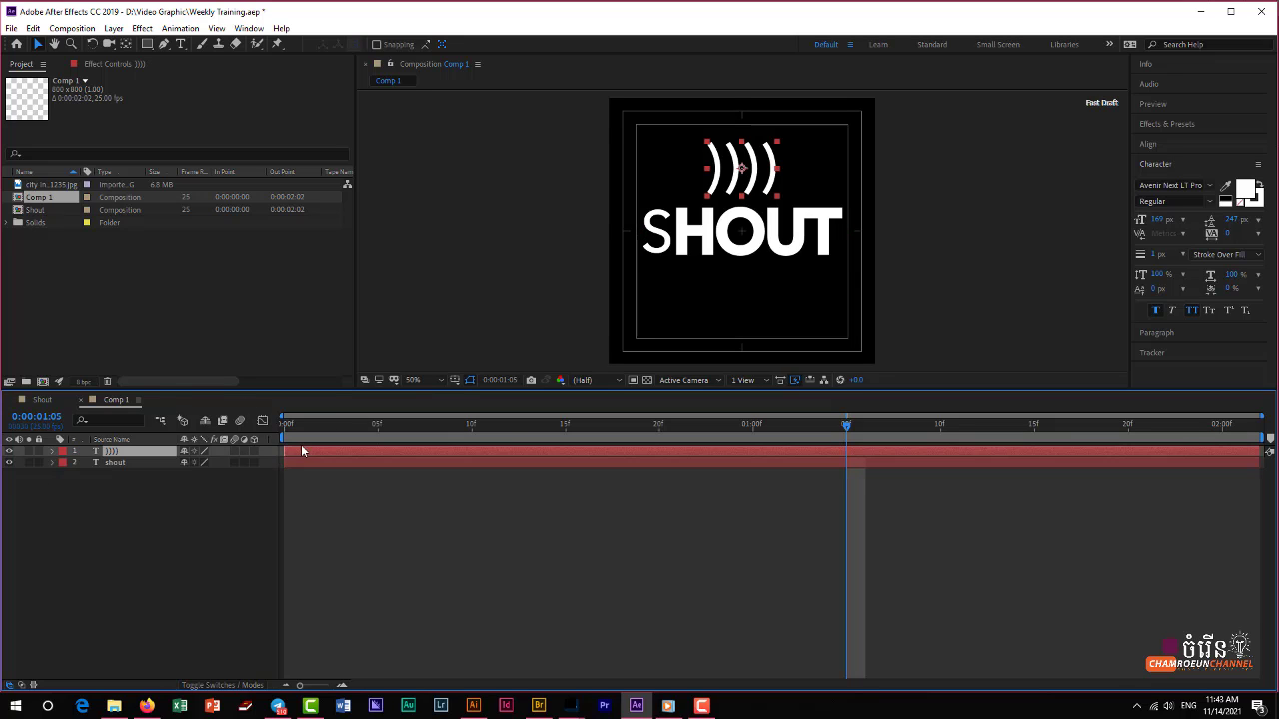
drag(850, 430, 262, 427)
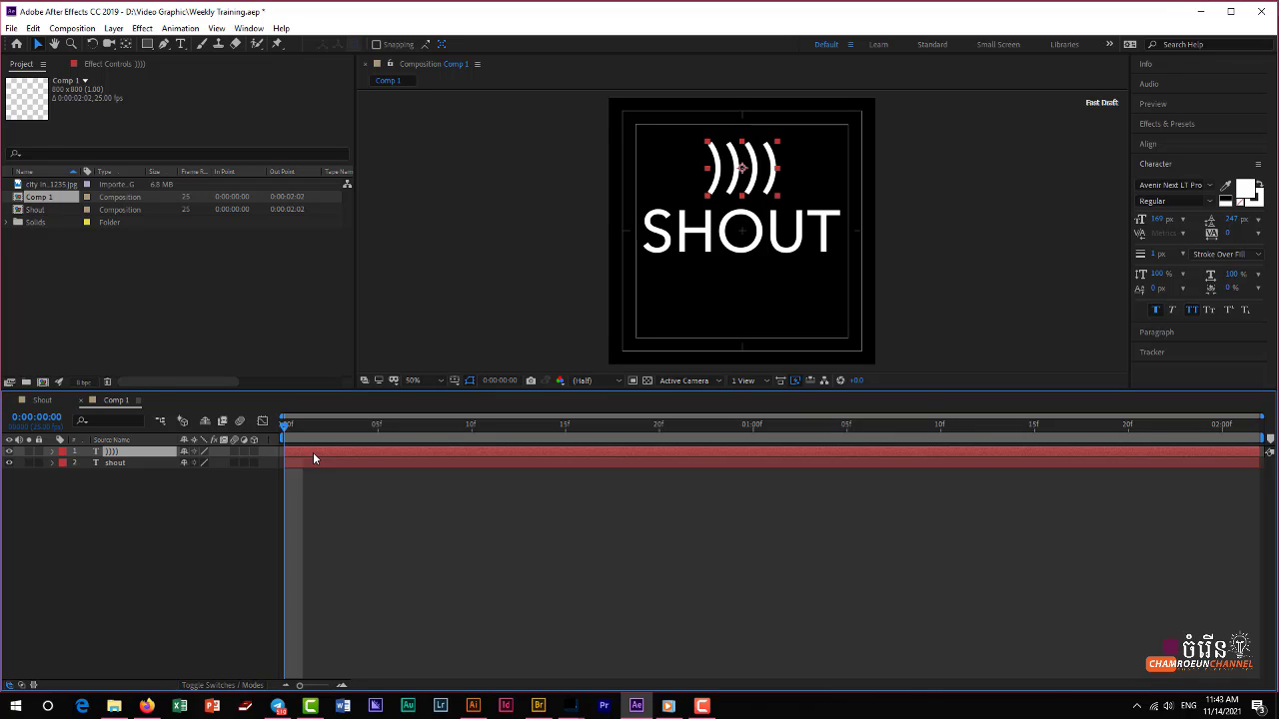
key(r)
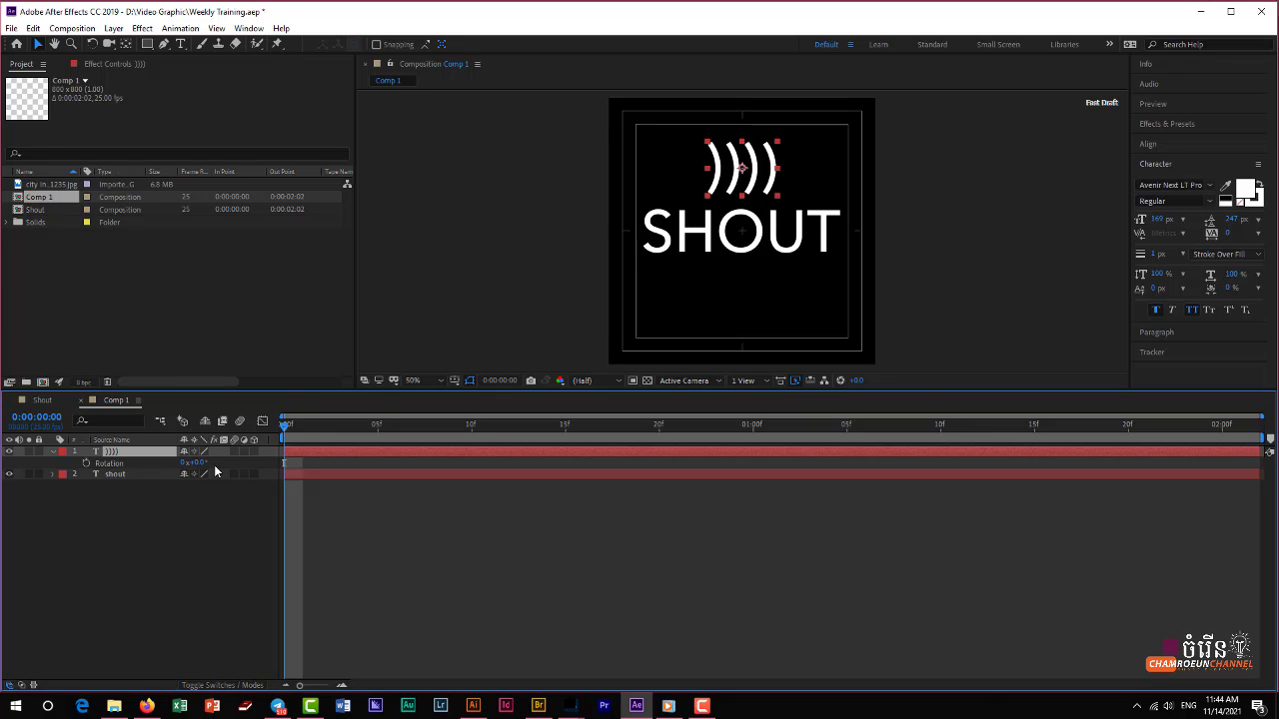
click(200, 464)
text(90)
key(Return)
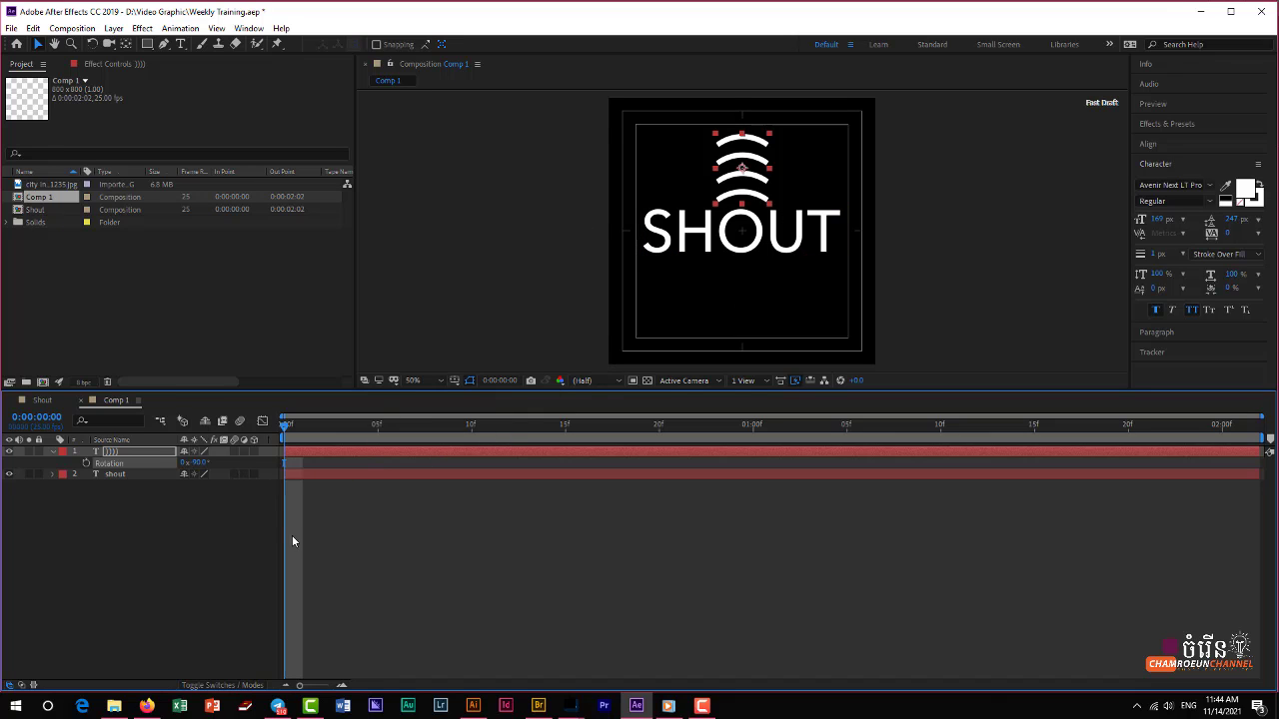
Give the )))) arcs layer a Stroke Width animator of 20 and expand its Range Selector.
click(52, 452)
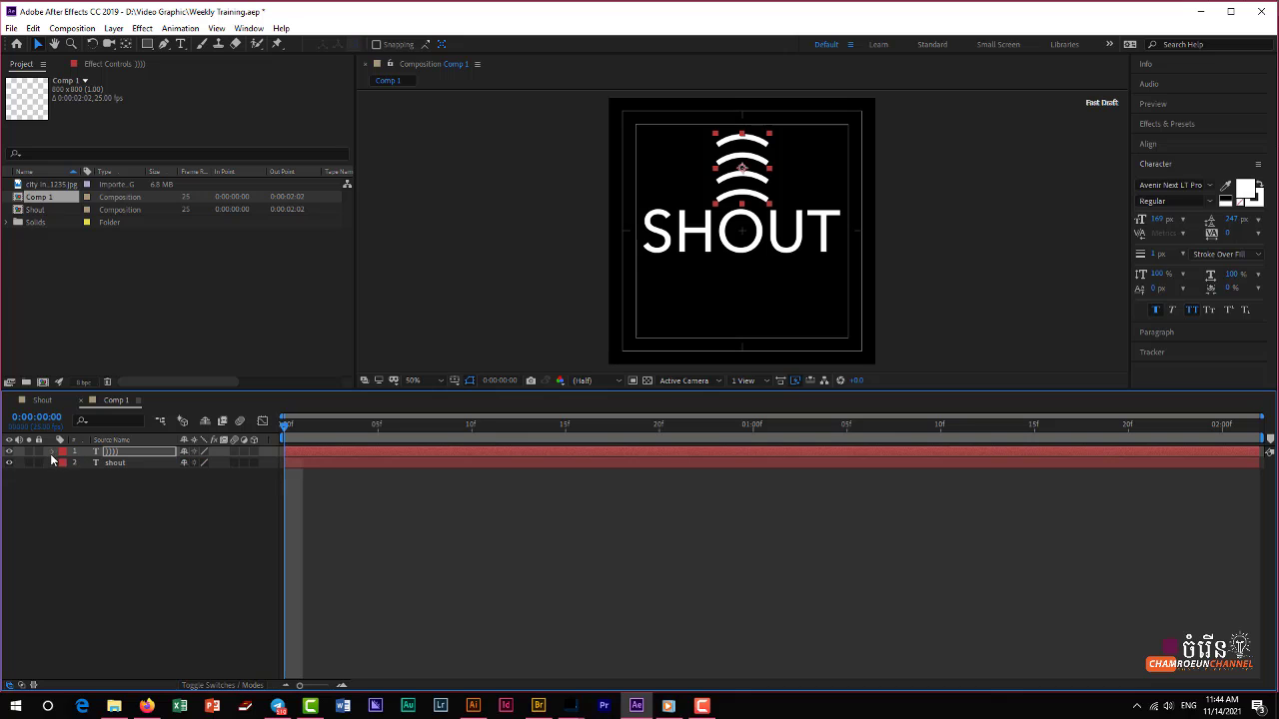
click(52, 451)
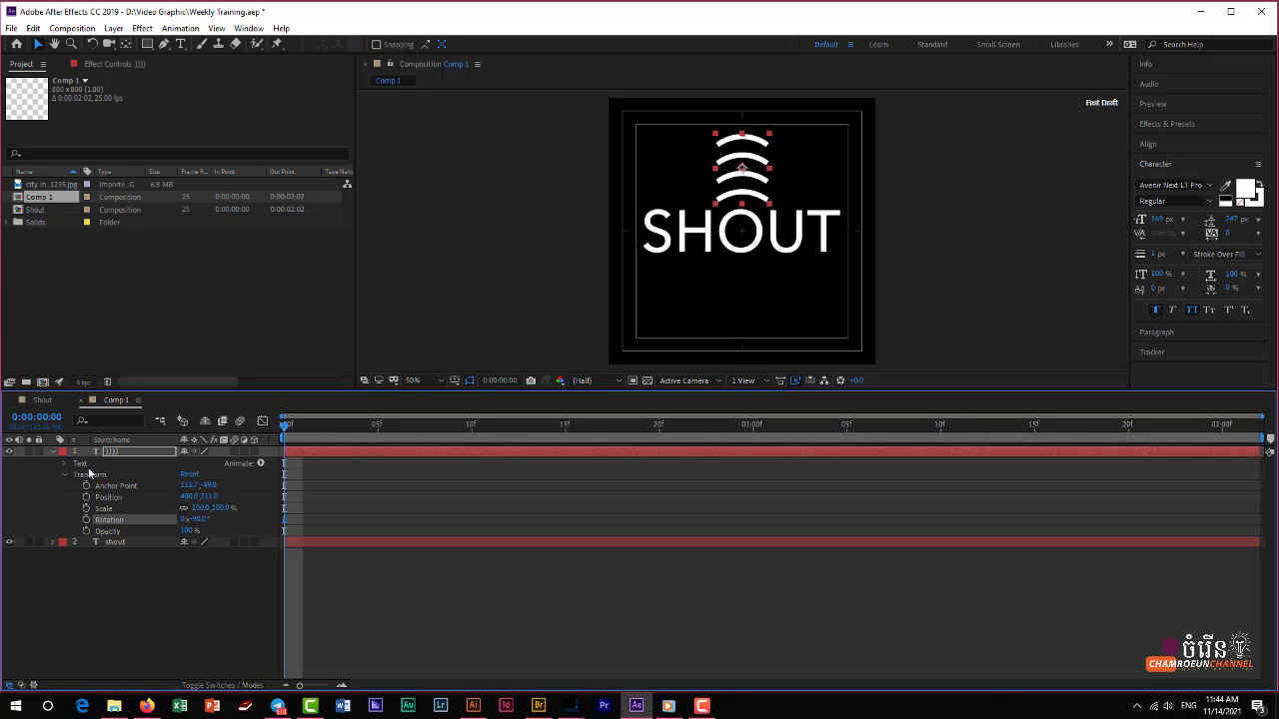
click(89, 472)
click(67, 478)
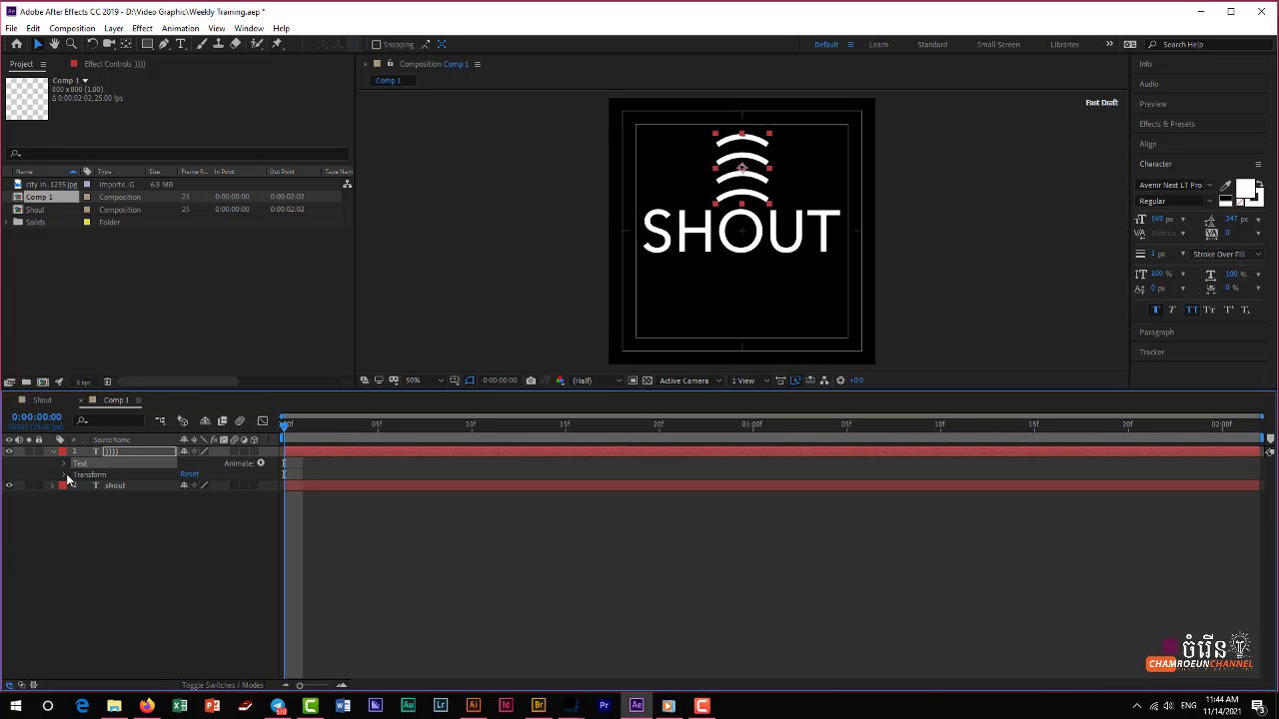
click(261, 464)
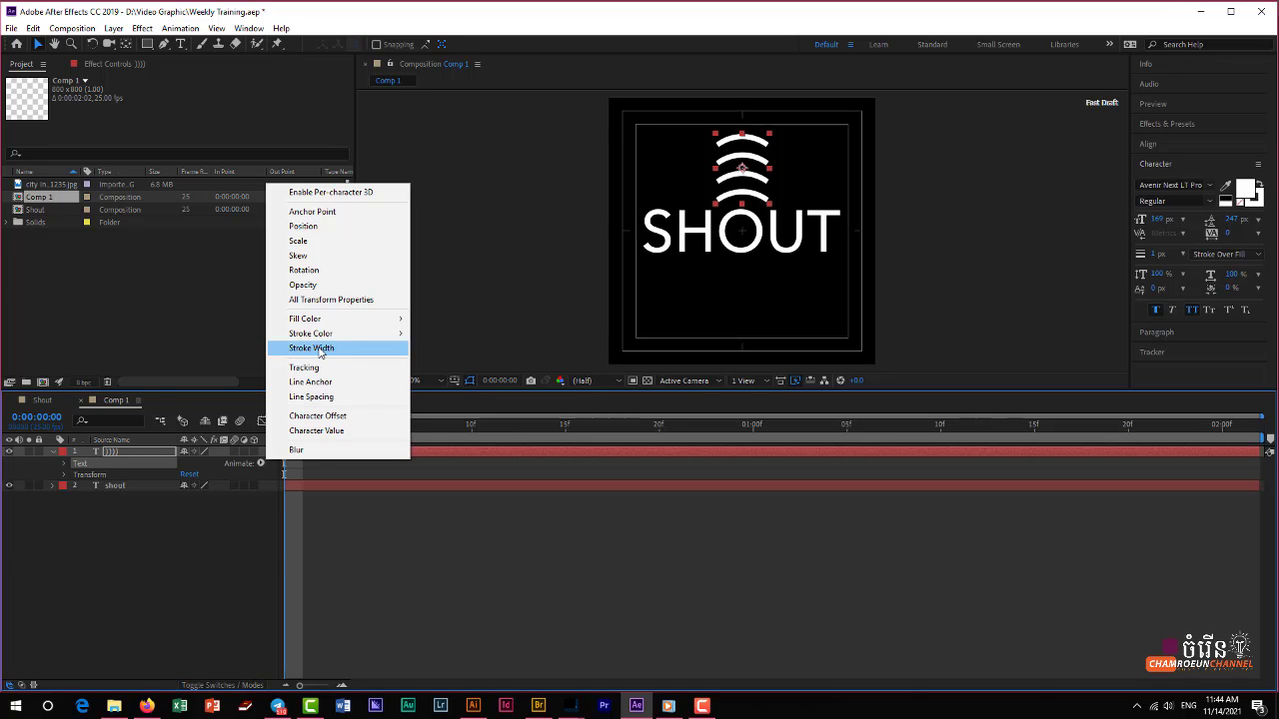
click(318, 347)
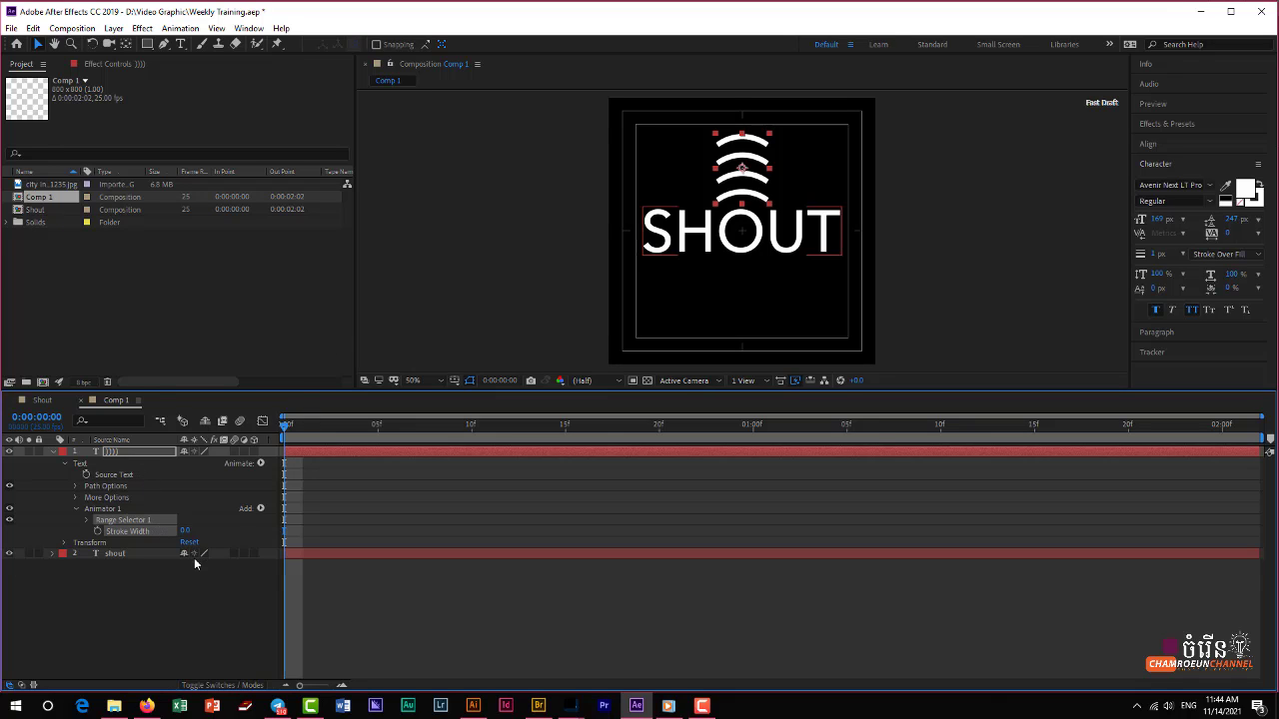
click(186, 531)
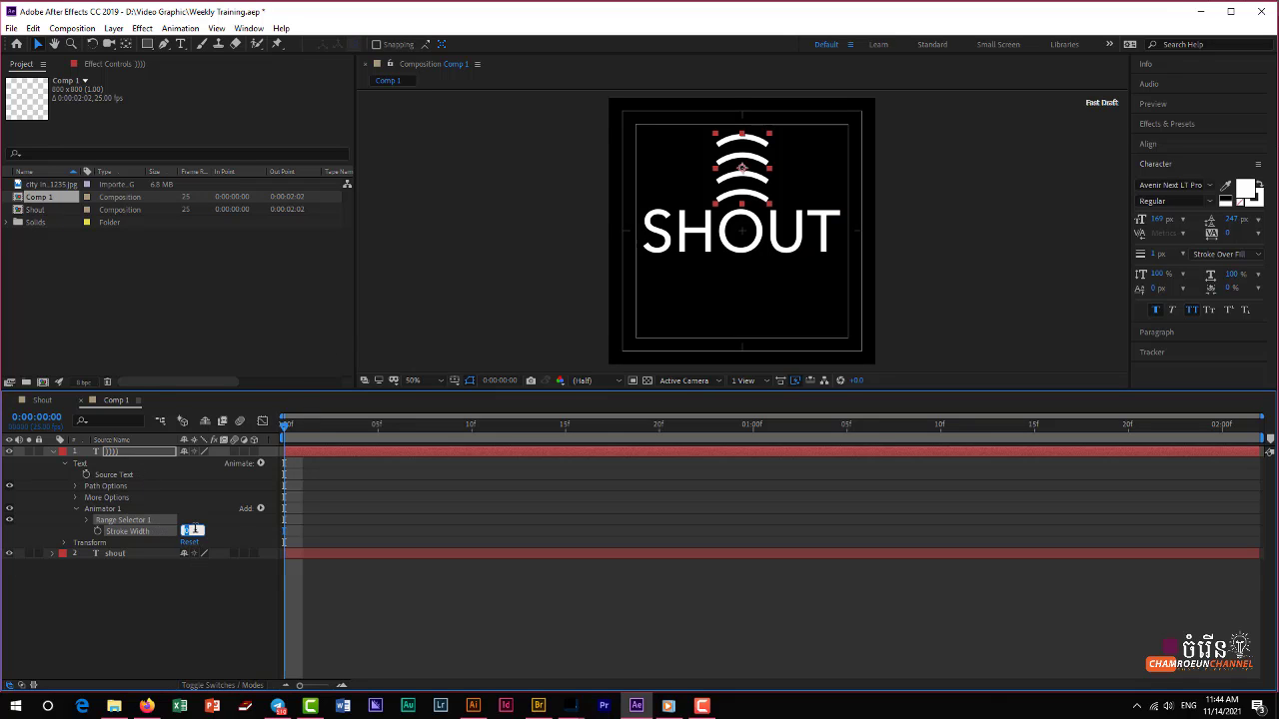
text(20)
key(Return)
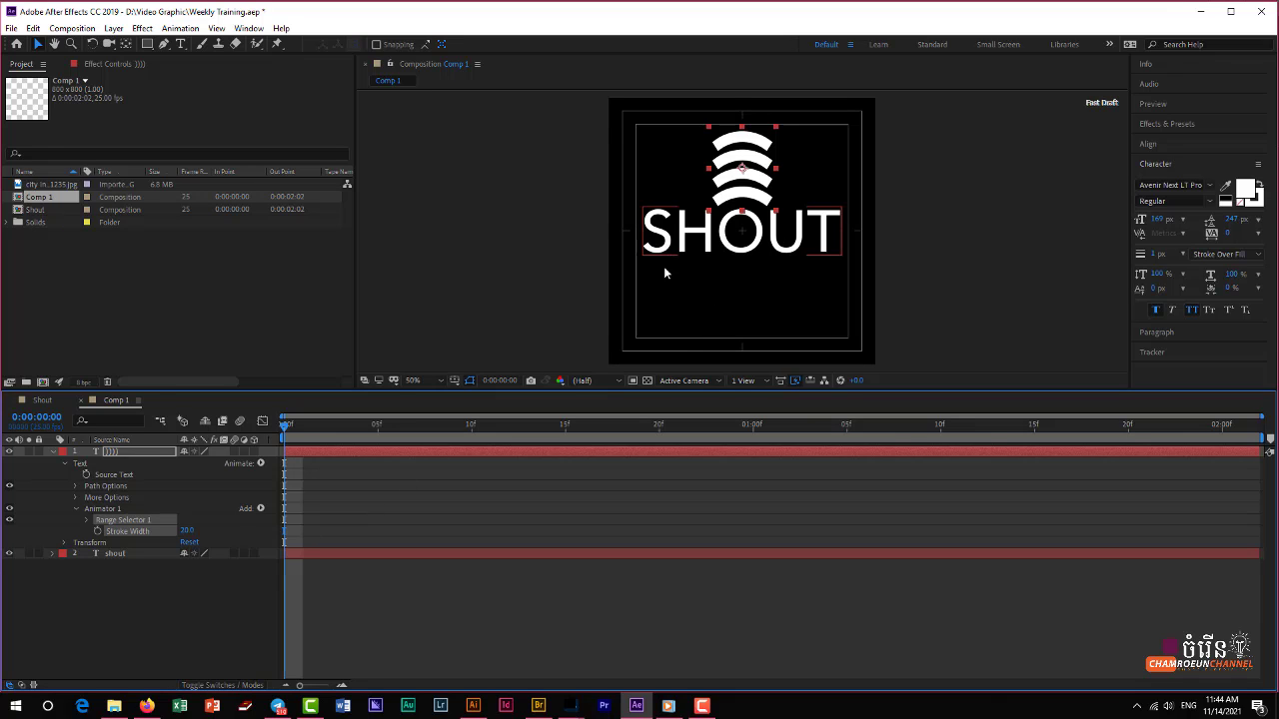
click(87, 521)
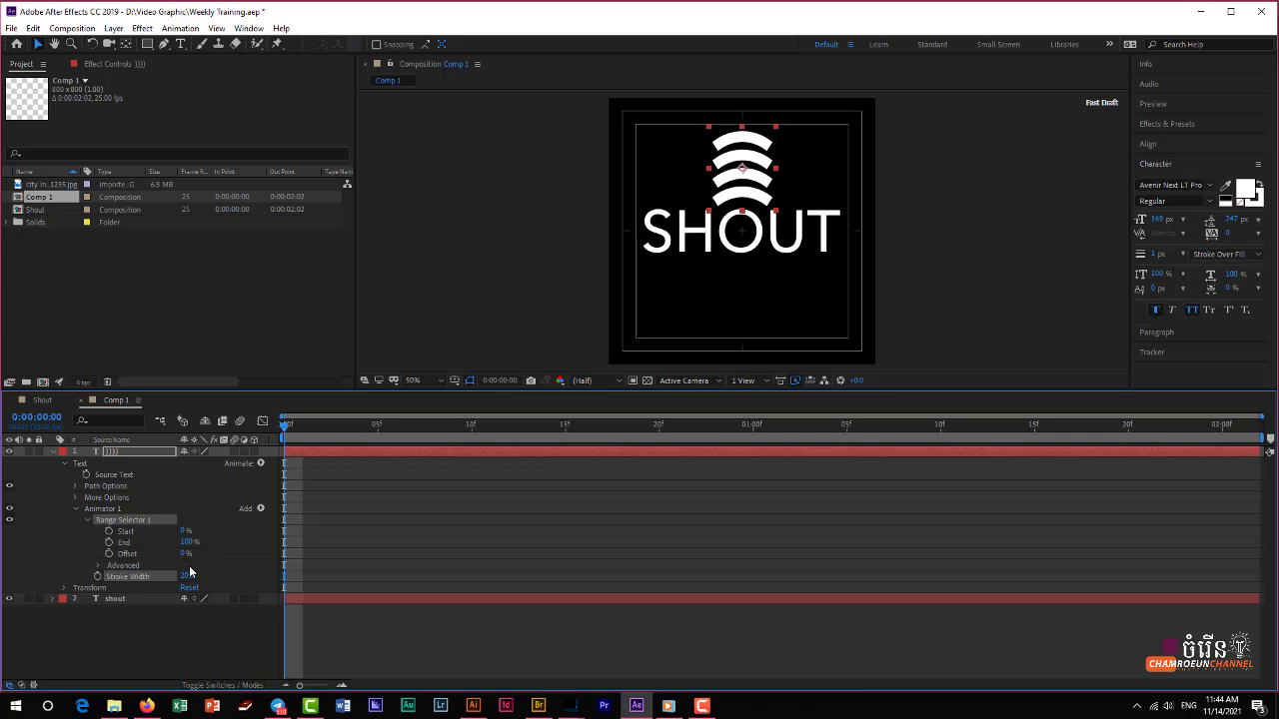
Keyframe the arcs' Offset from -100% at frame 0 to 86% at 2:01, then preview.
click(108, 553)
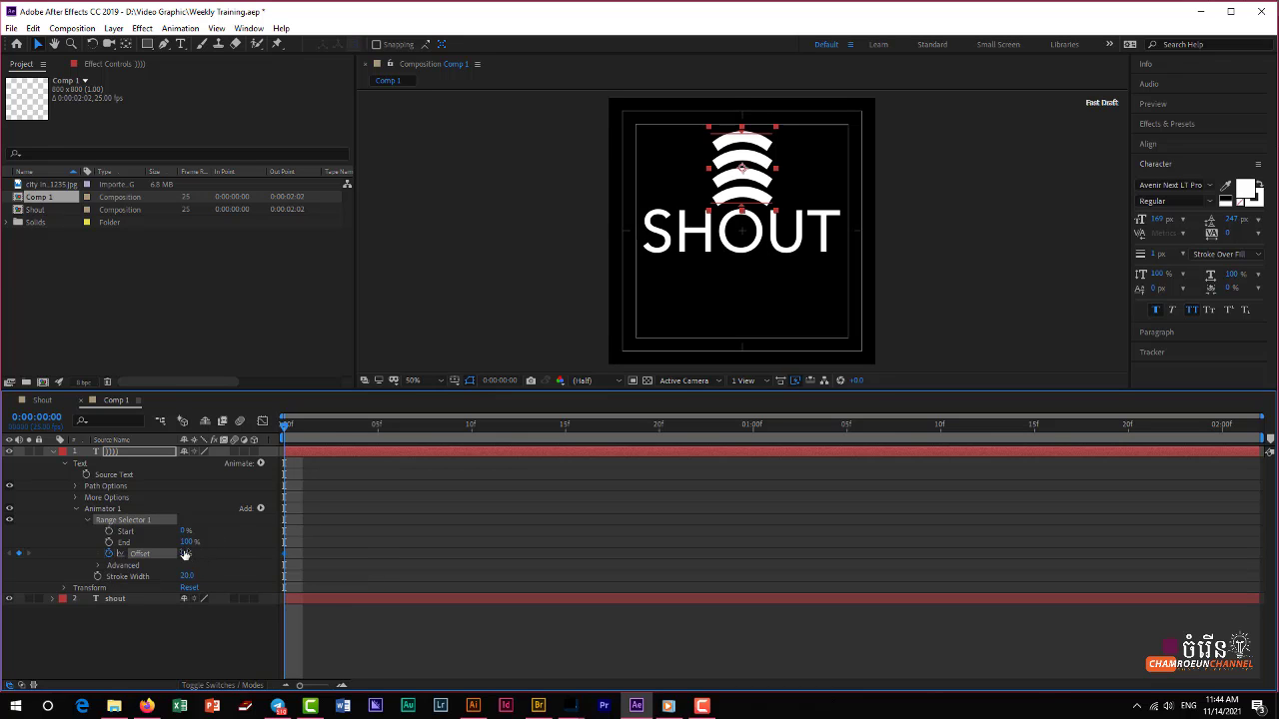
drag(185, 555, 88, 554)
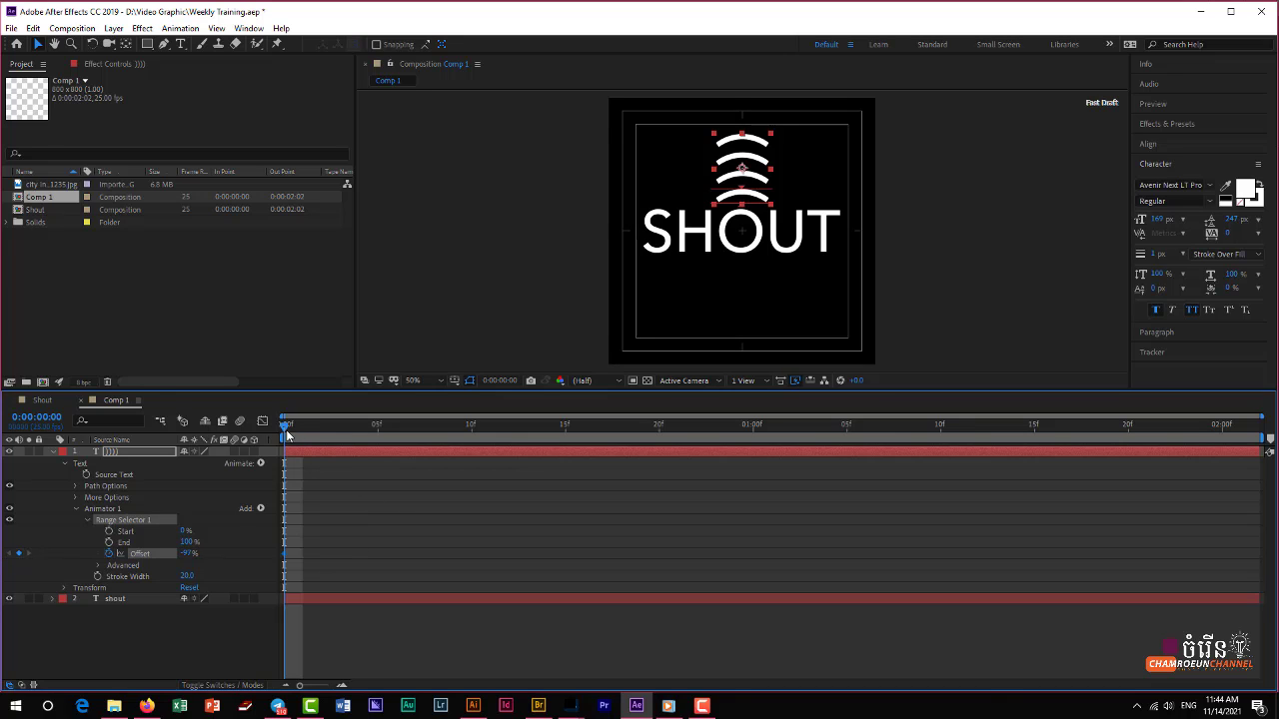
drag(287, 428, 1259, 473)
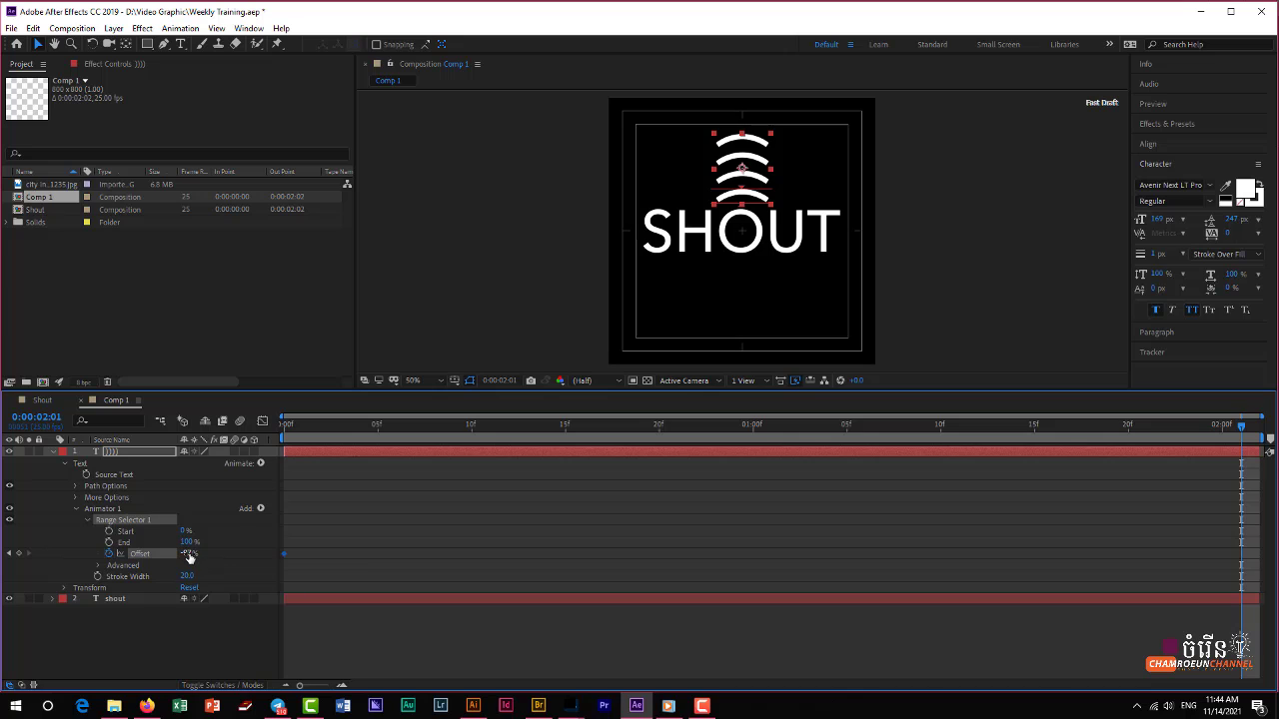
drag(187, 554, 609, 554)
drag(1244, 432, 190, 466)
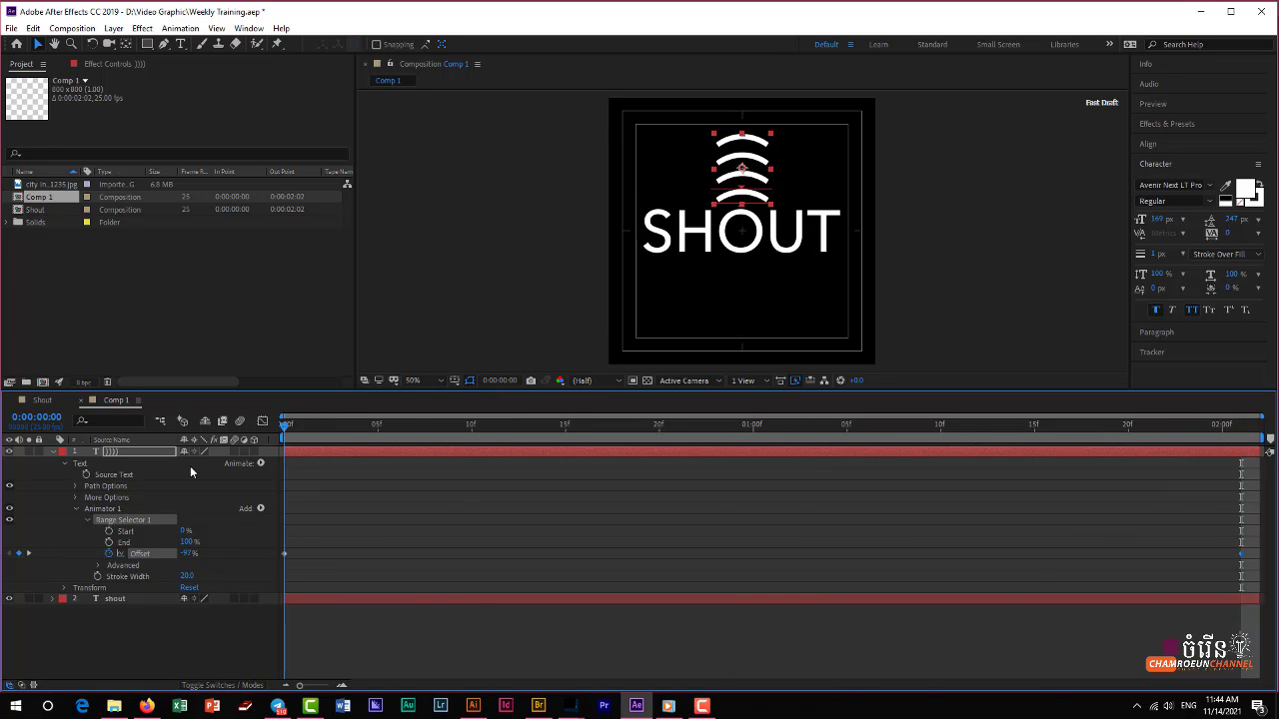
drag(189, 557, 176, 558)
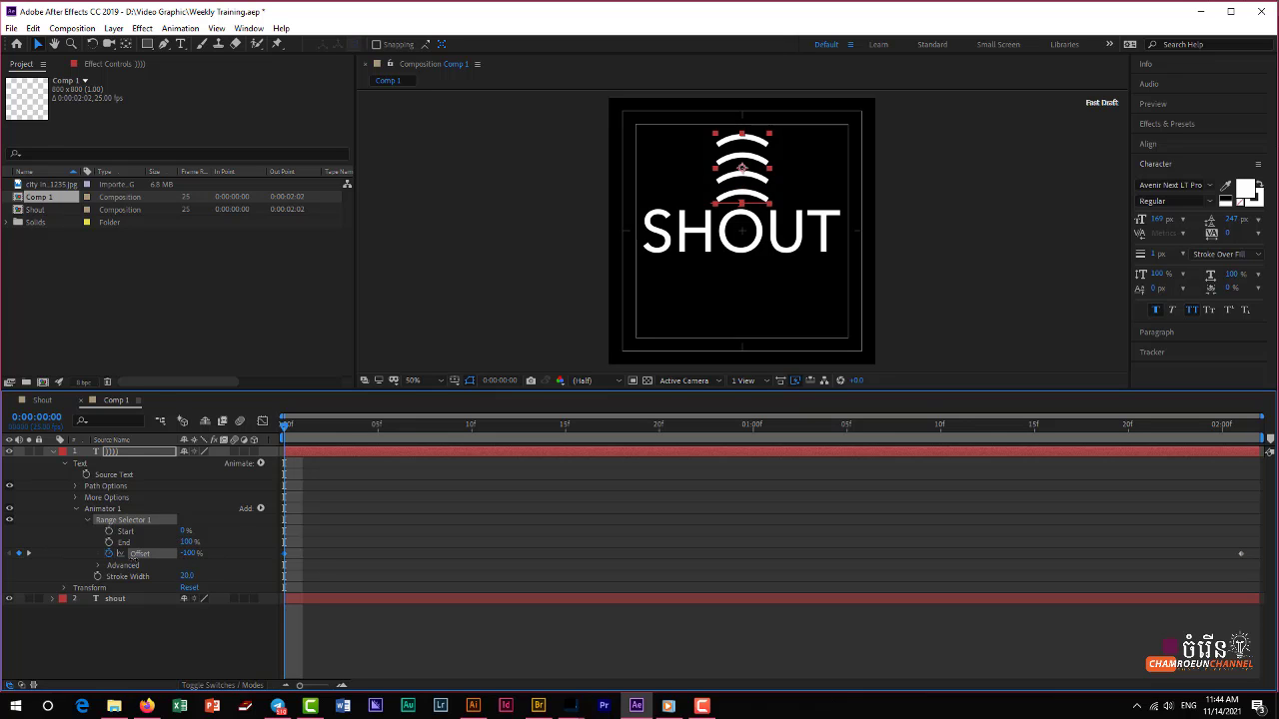
key(space)
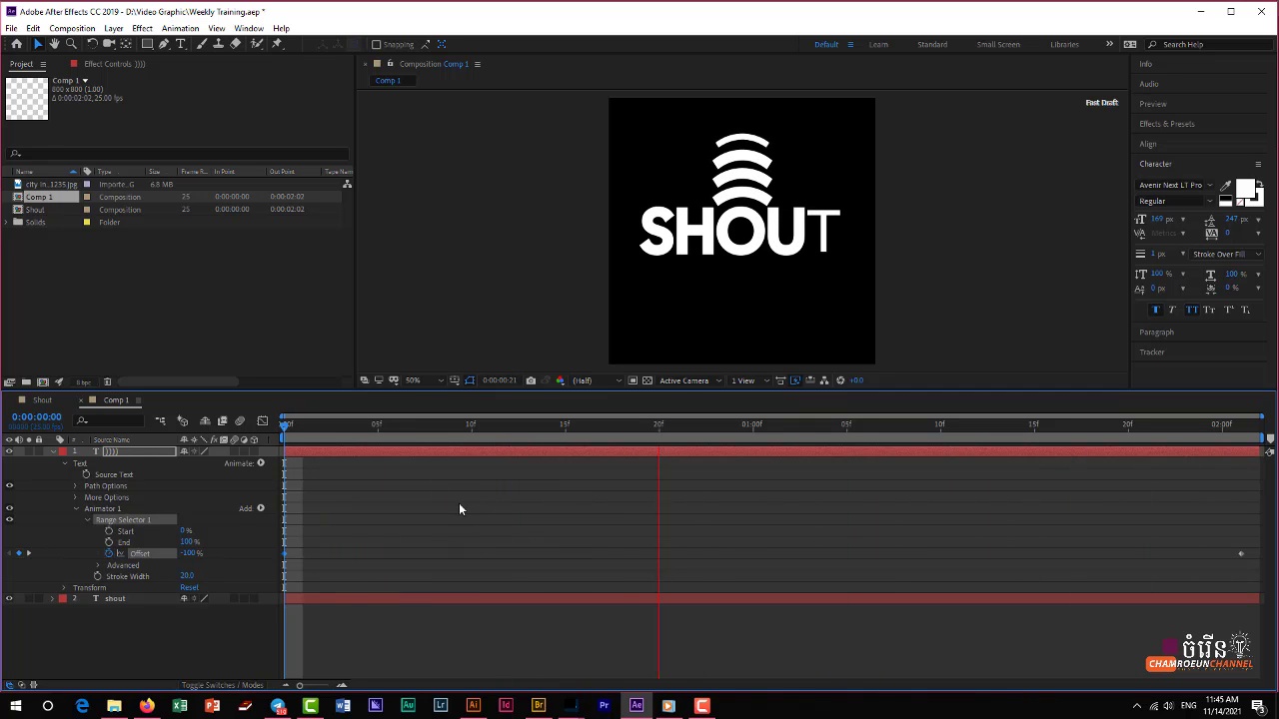
key(space)
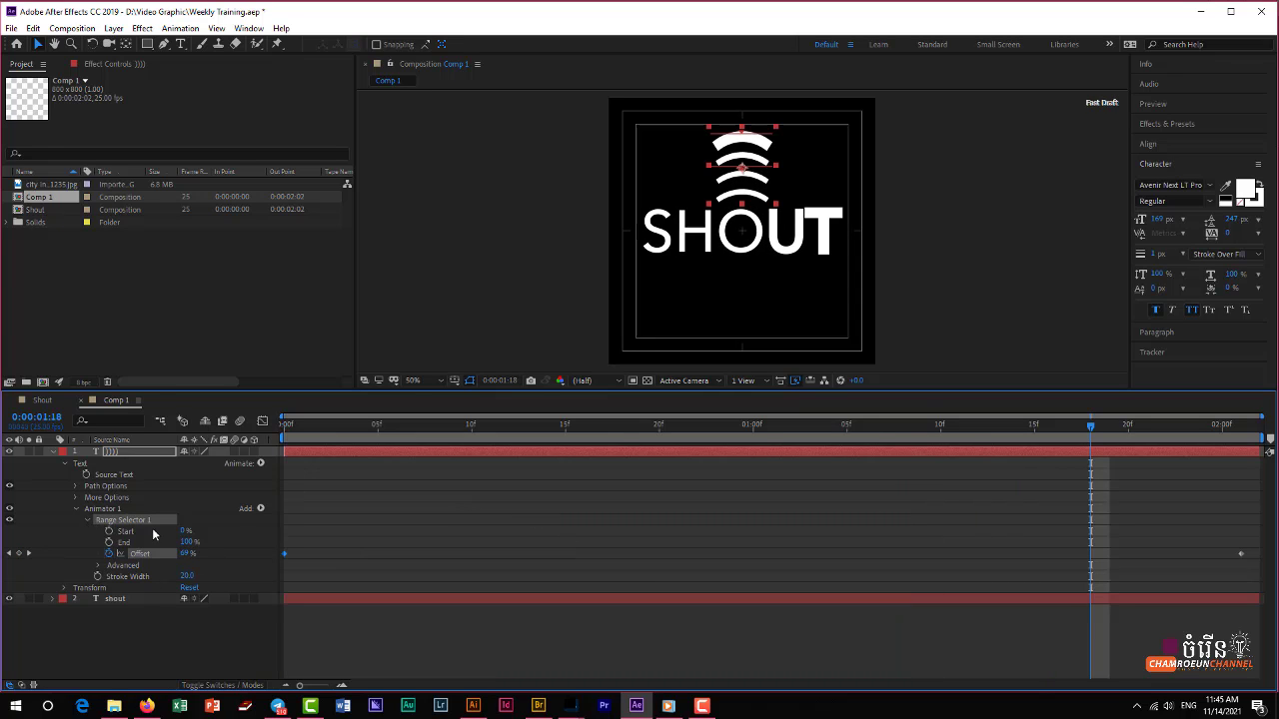
Add a second Stroke Width animator to the arcs with a width of 5.
click(77, 511)
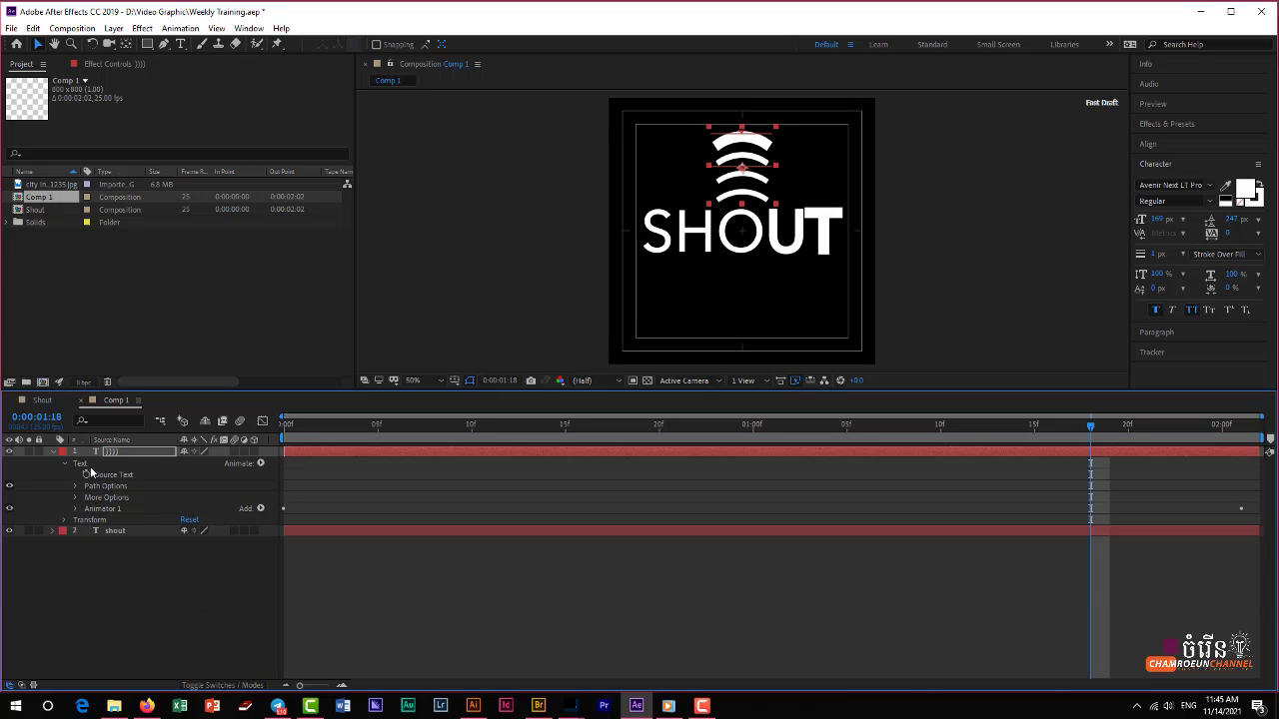
click(260, 464)
click(347, 348)
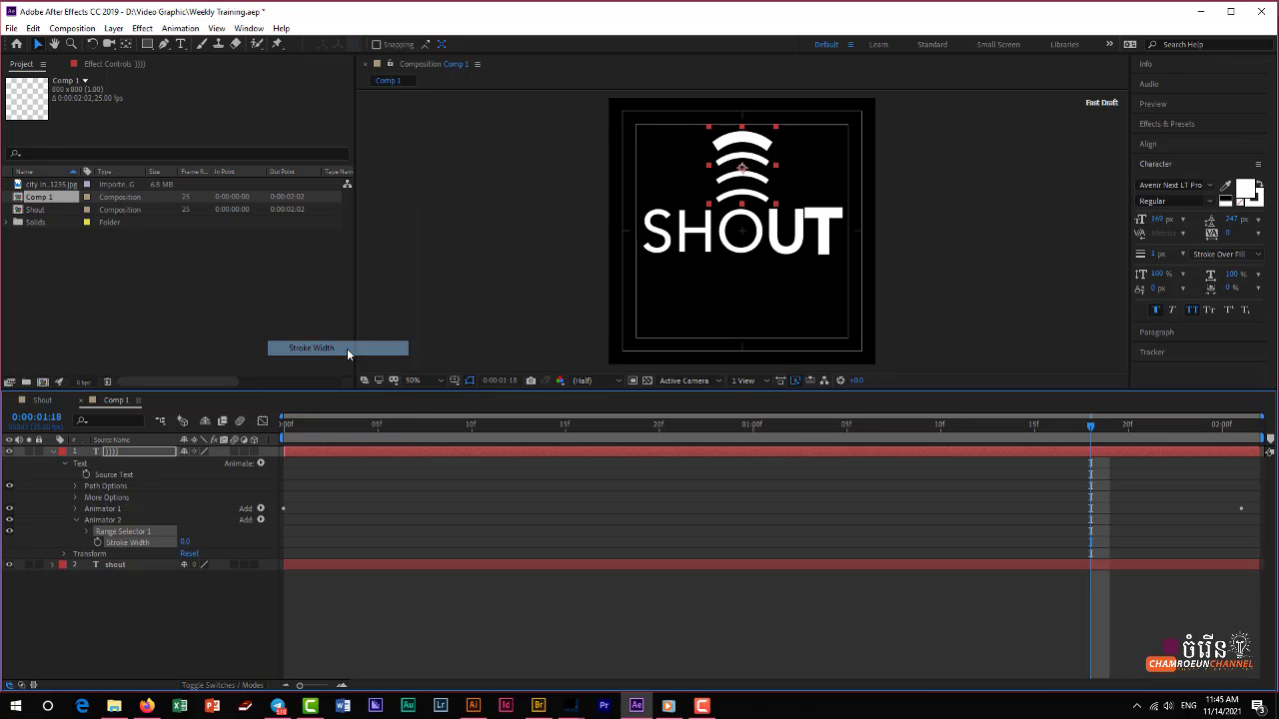
click(185, 542)
text(5)
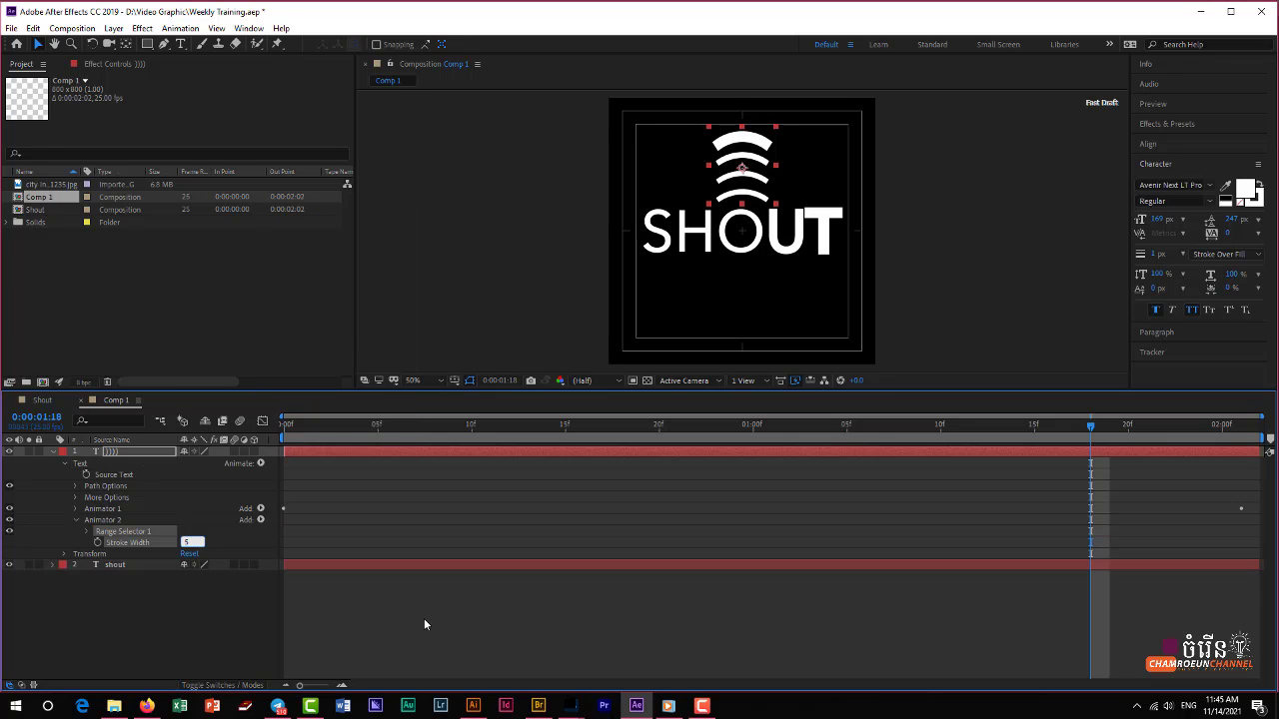
key(Return)
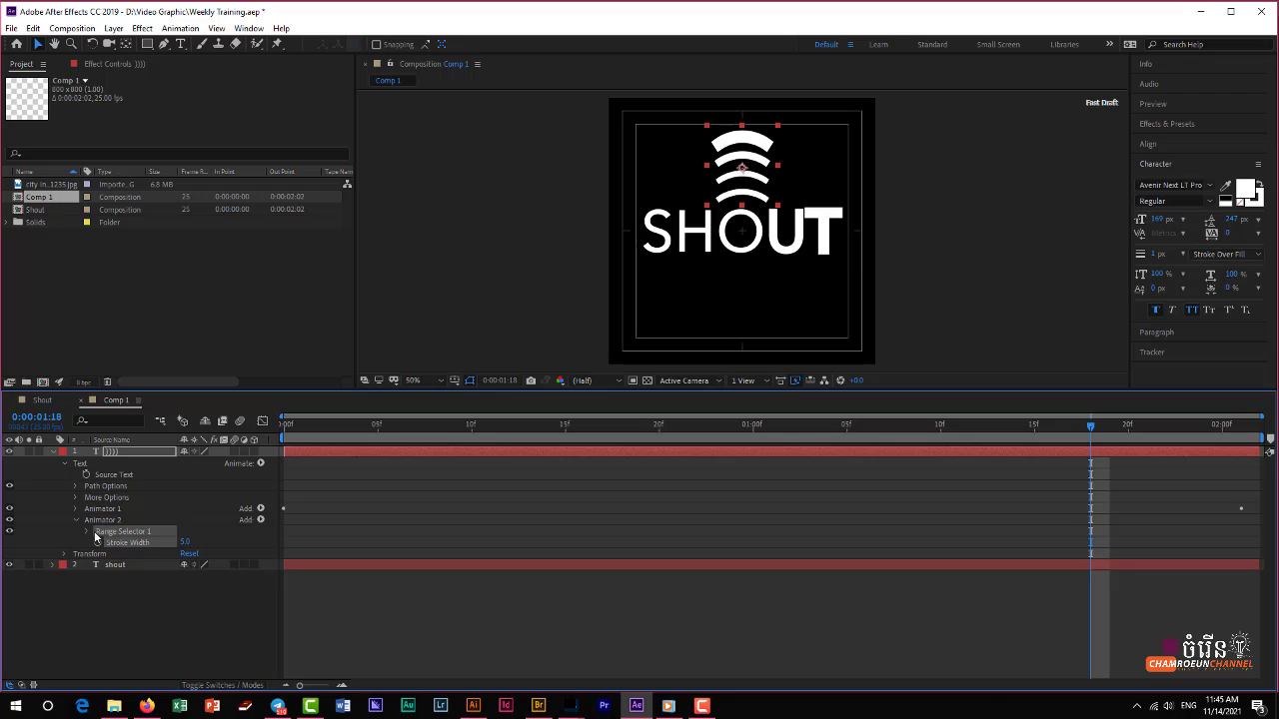
click(88, 532)
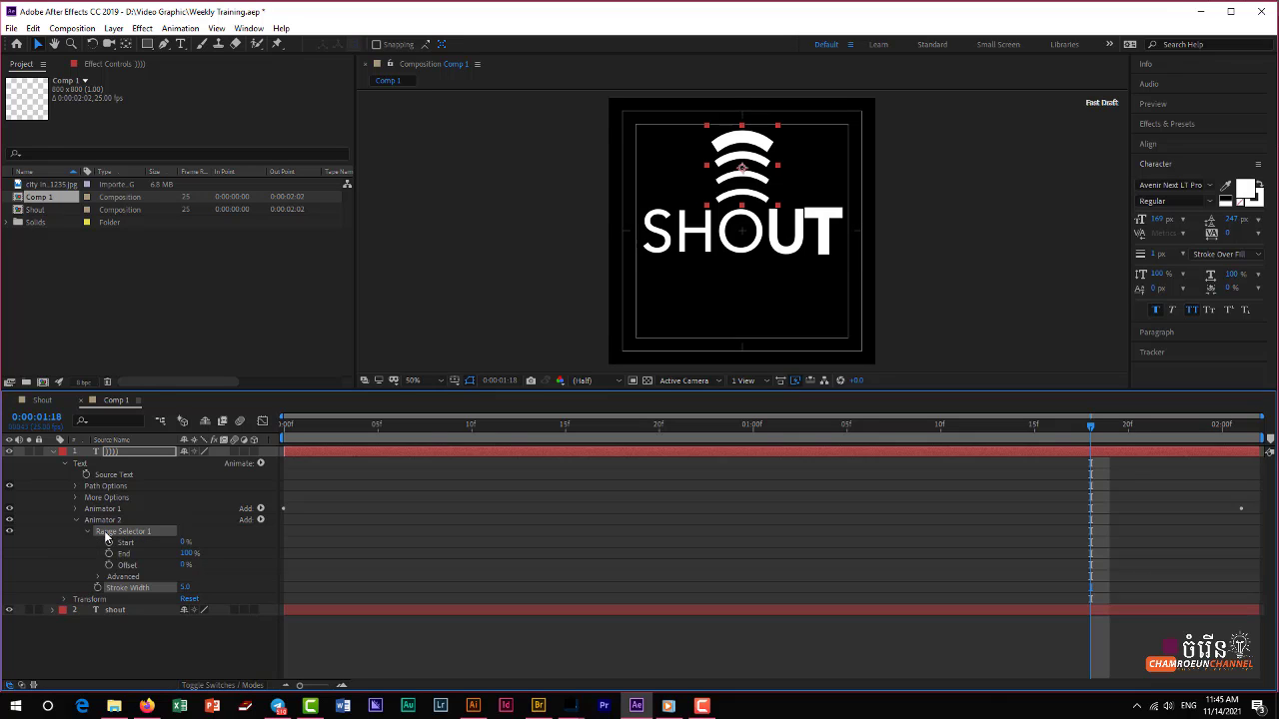
Add a Scale property to Animator 2 and set it to 50%.
click(106, 520)
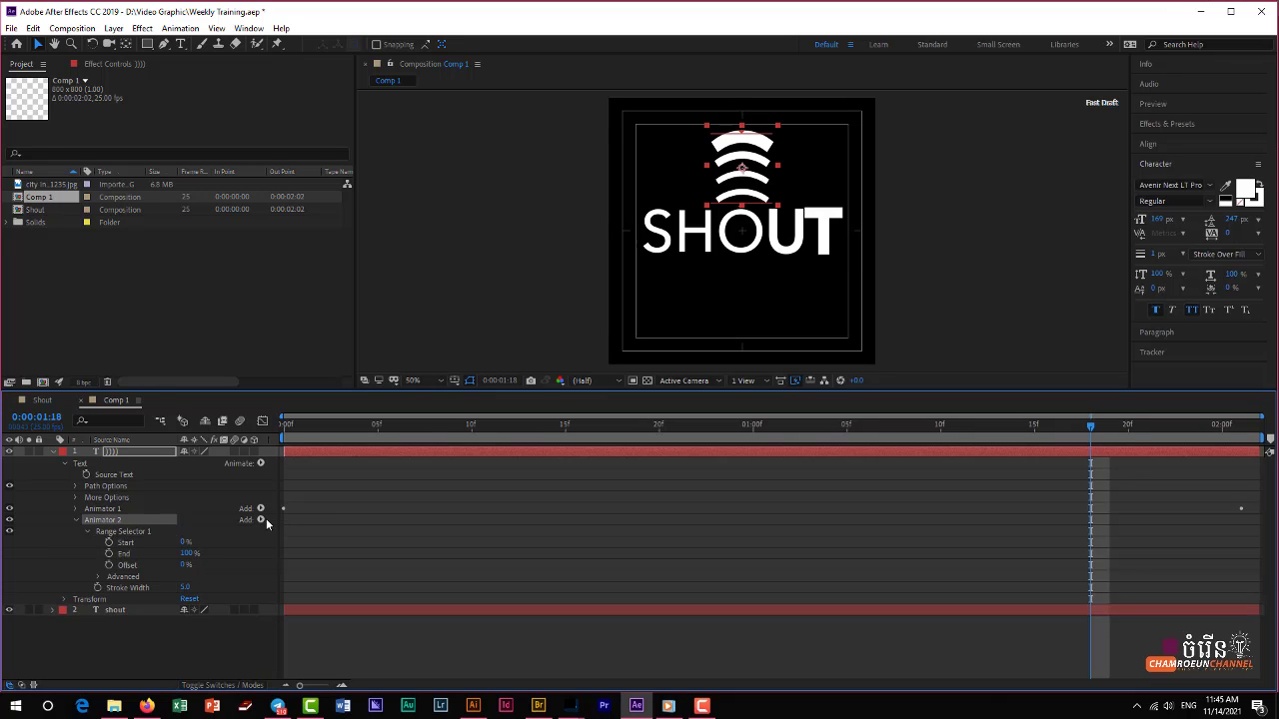
click(260, 519)
mouse_move(300, 525)
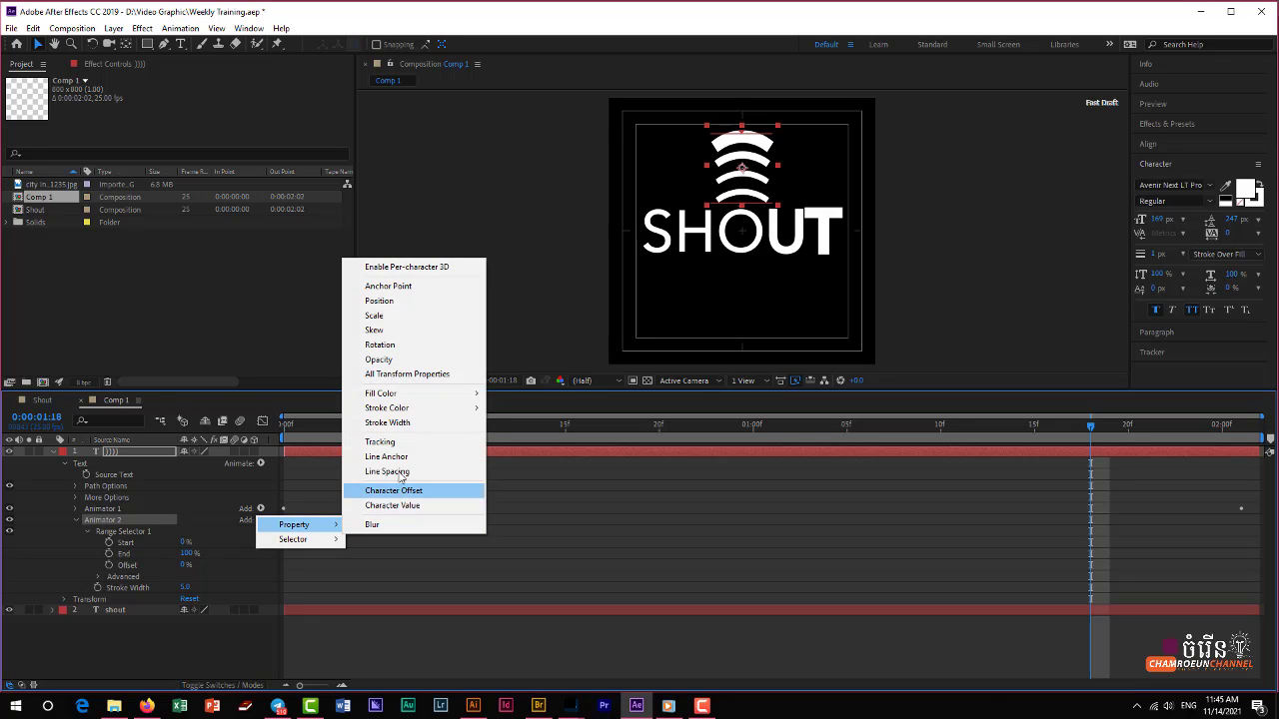
click(397, 318)
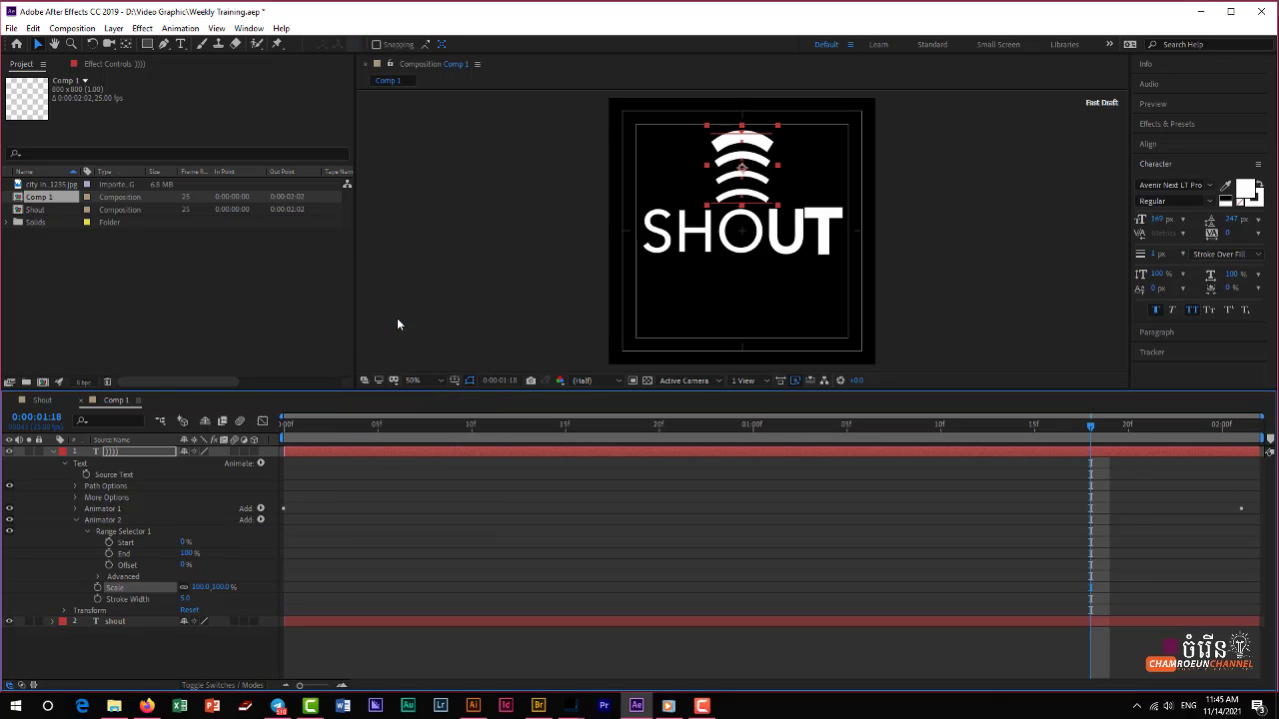
click(200, 588)
text(20)
key(Return)
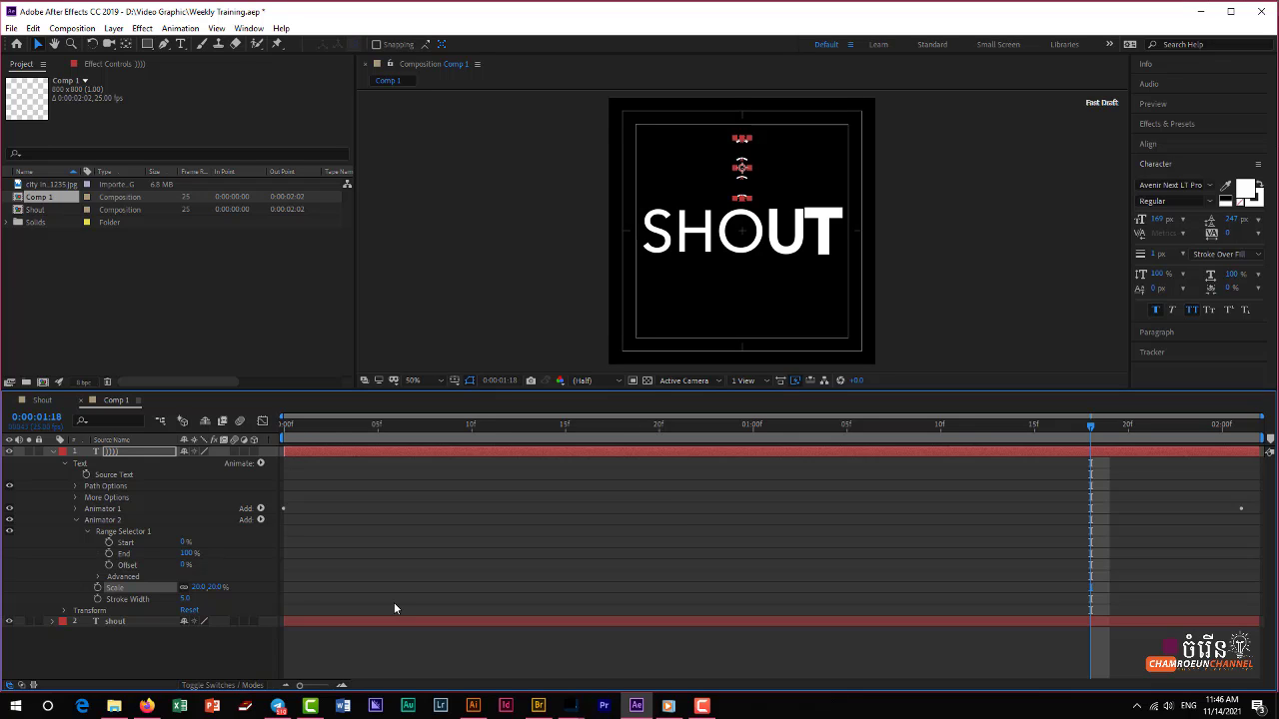
click(195, 587)
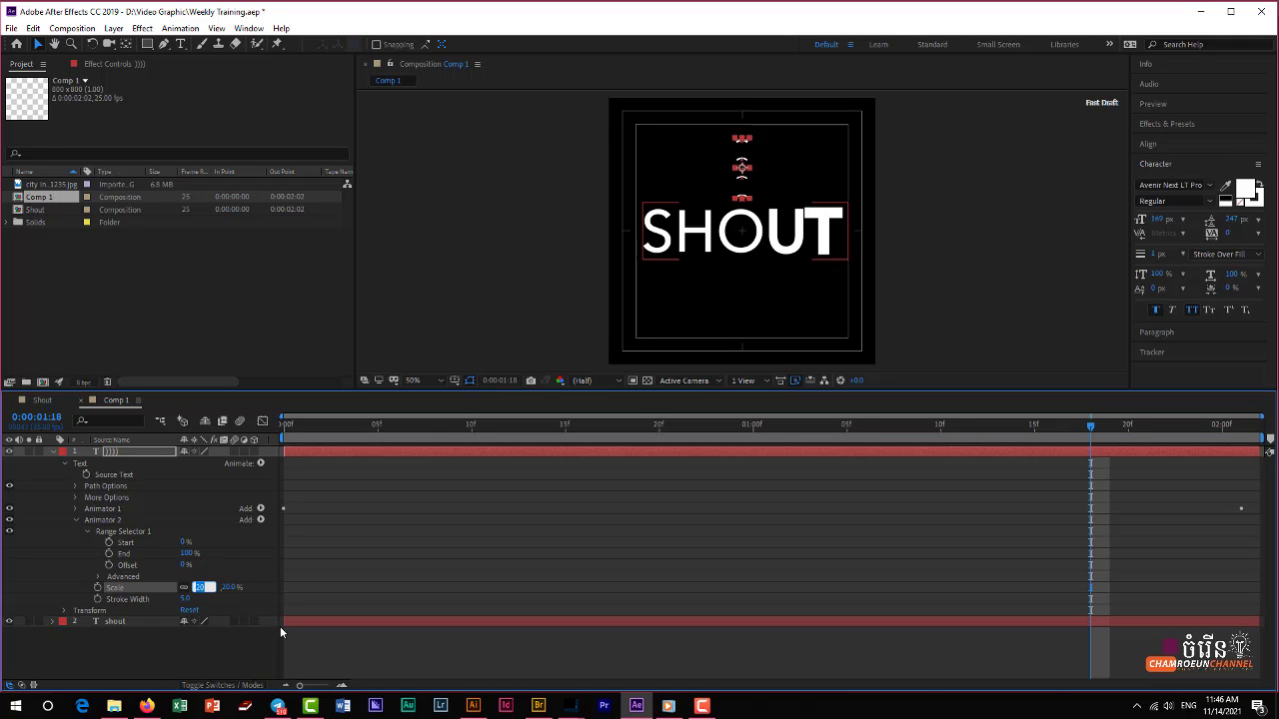
text(50)
key(Return)
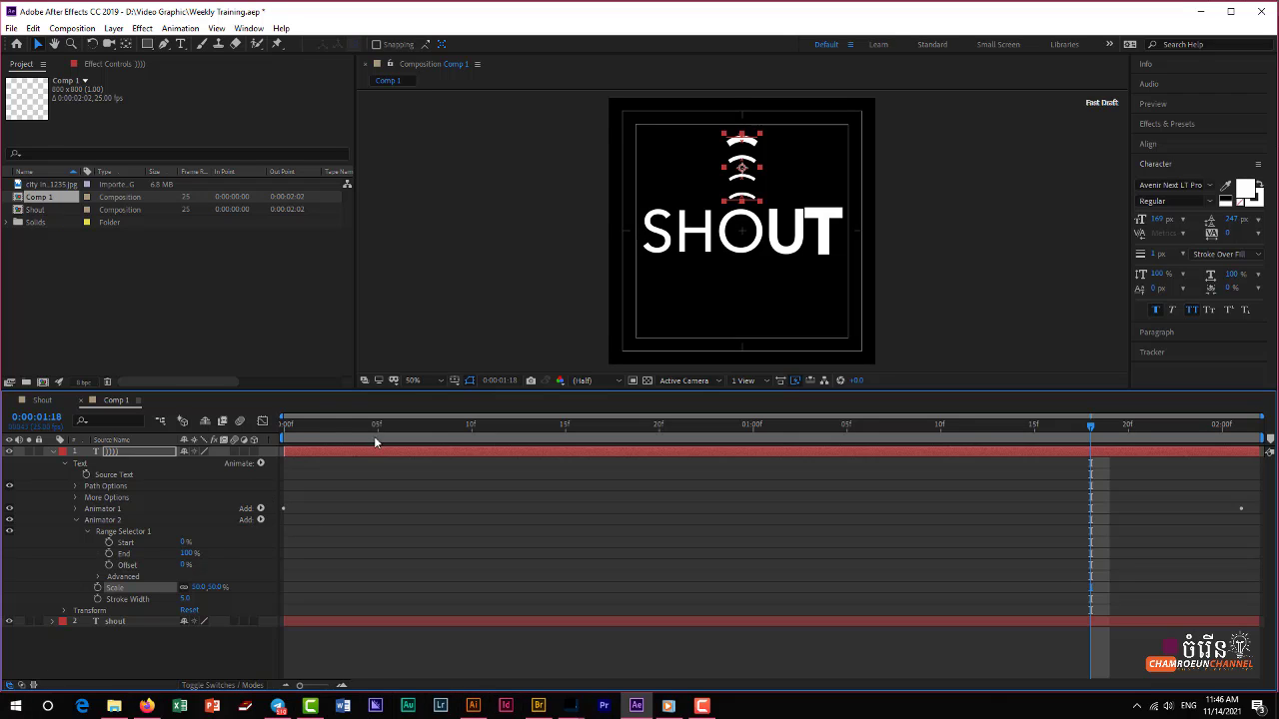
Preview the arcs animation from the first frame.
click(294, 427)
key(space)
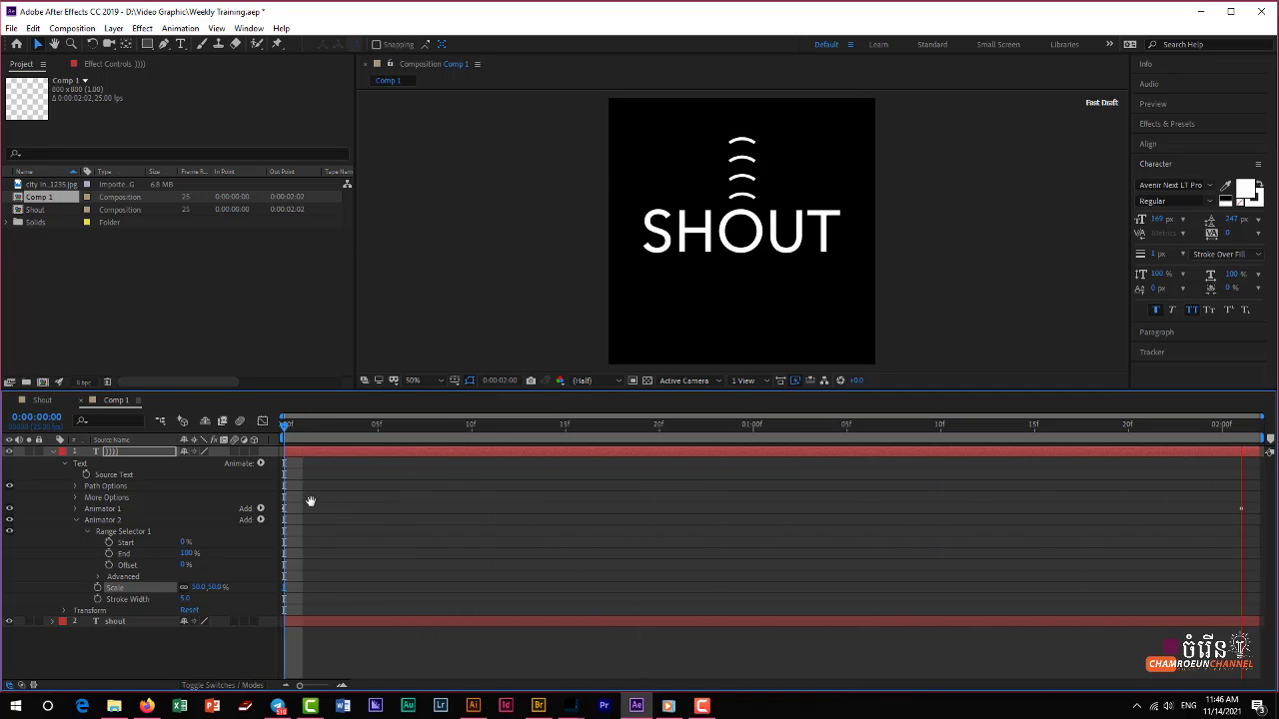
key(space)
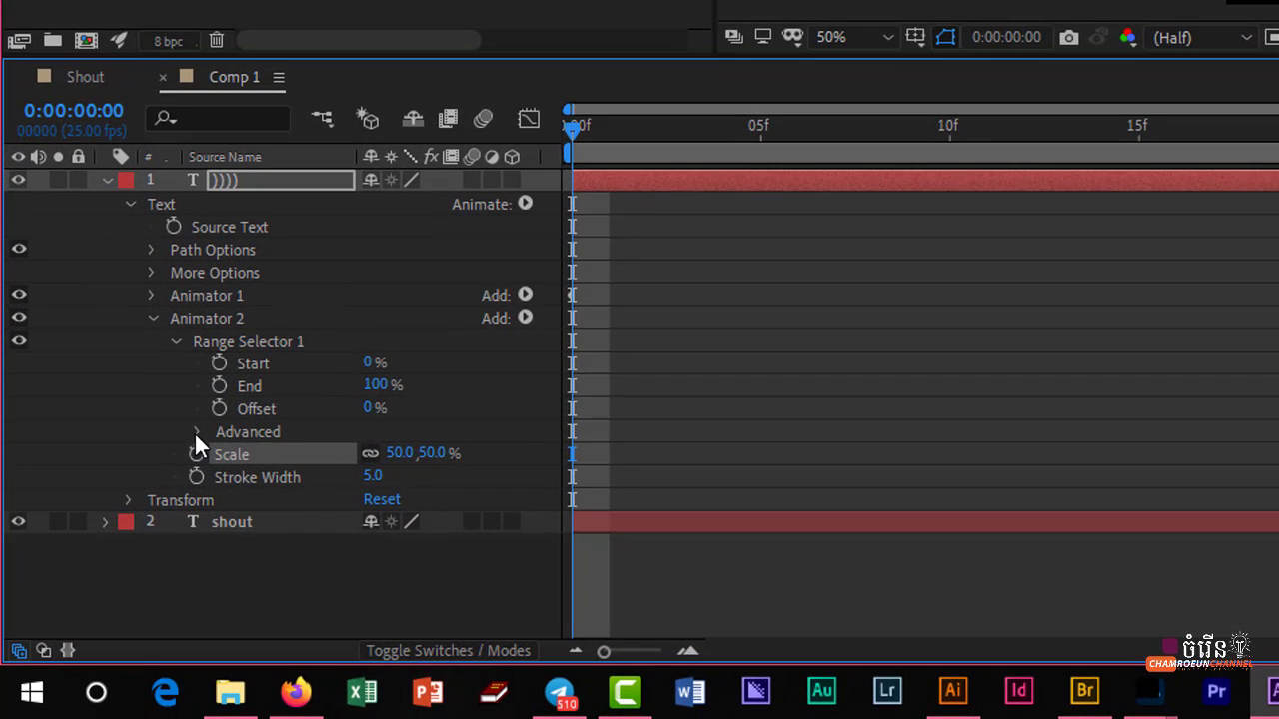
Set Animator 2's Range Selector 1 Advanced Shape to Ramp Down and preview it.
click(196, 433)
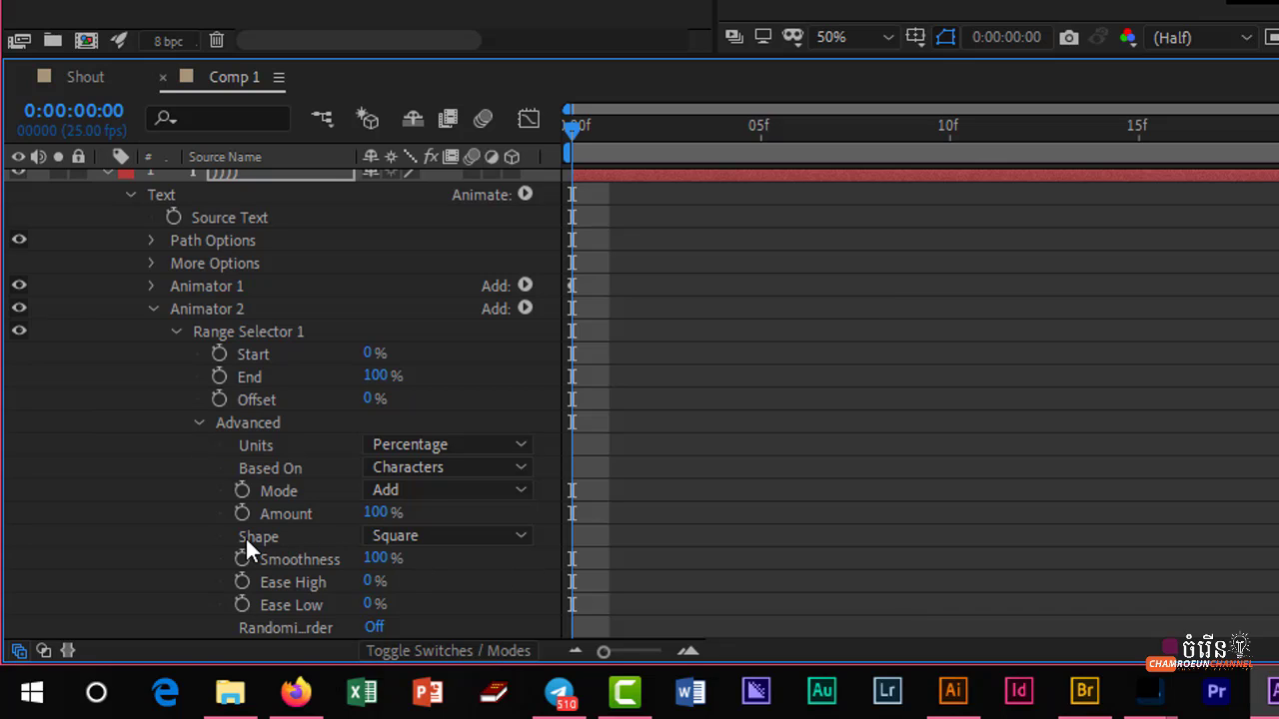
click(399, 540)
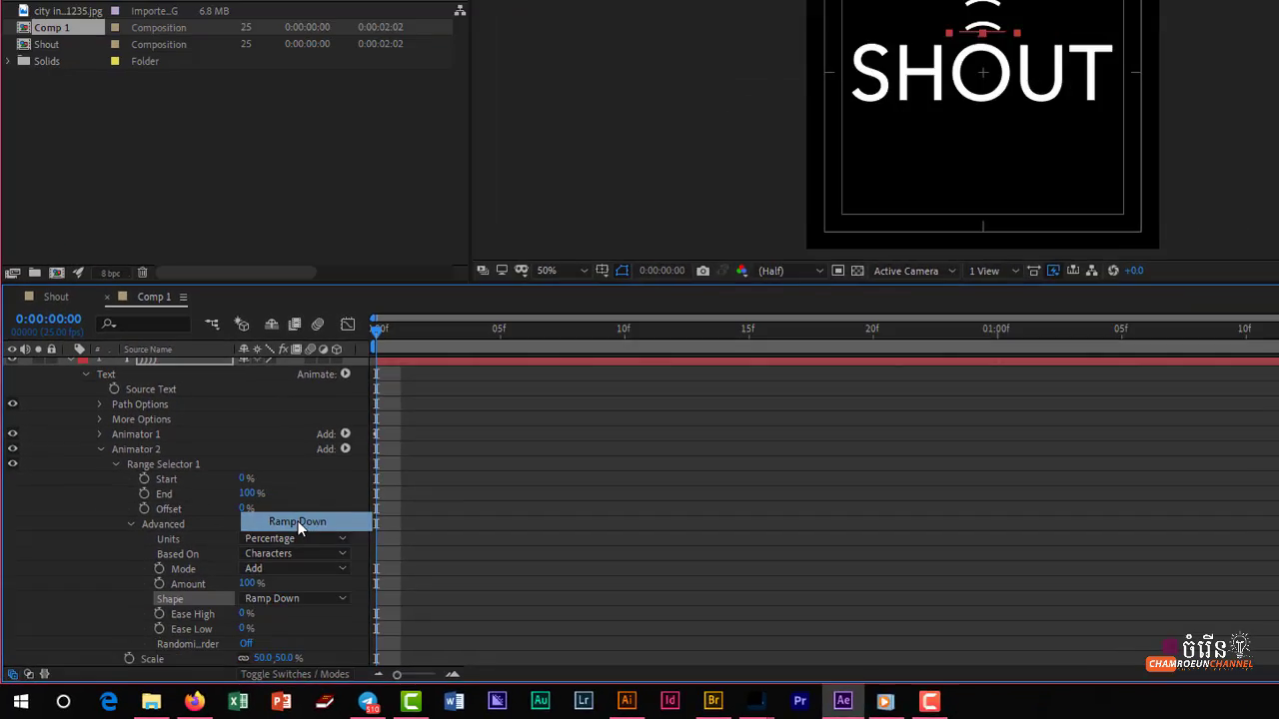
click(452, 419)
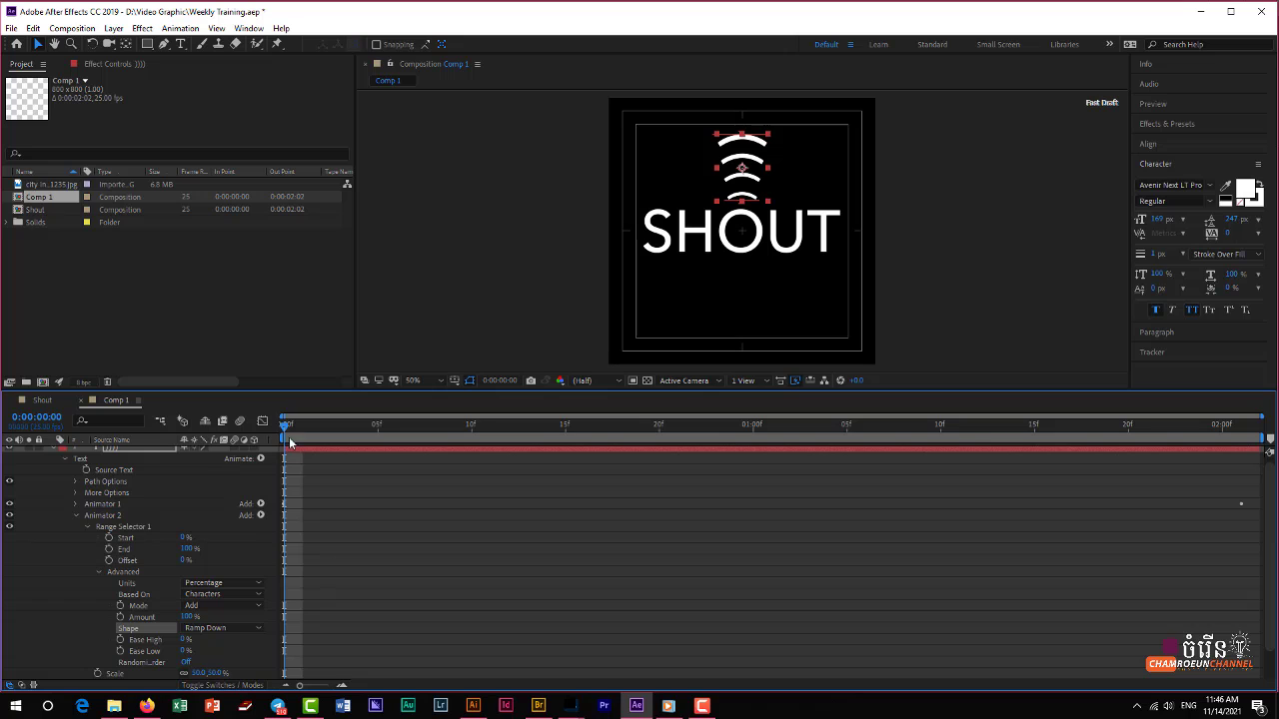
key(space)
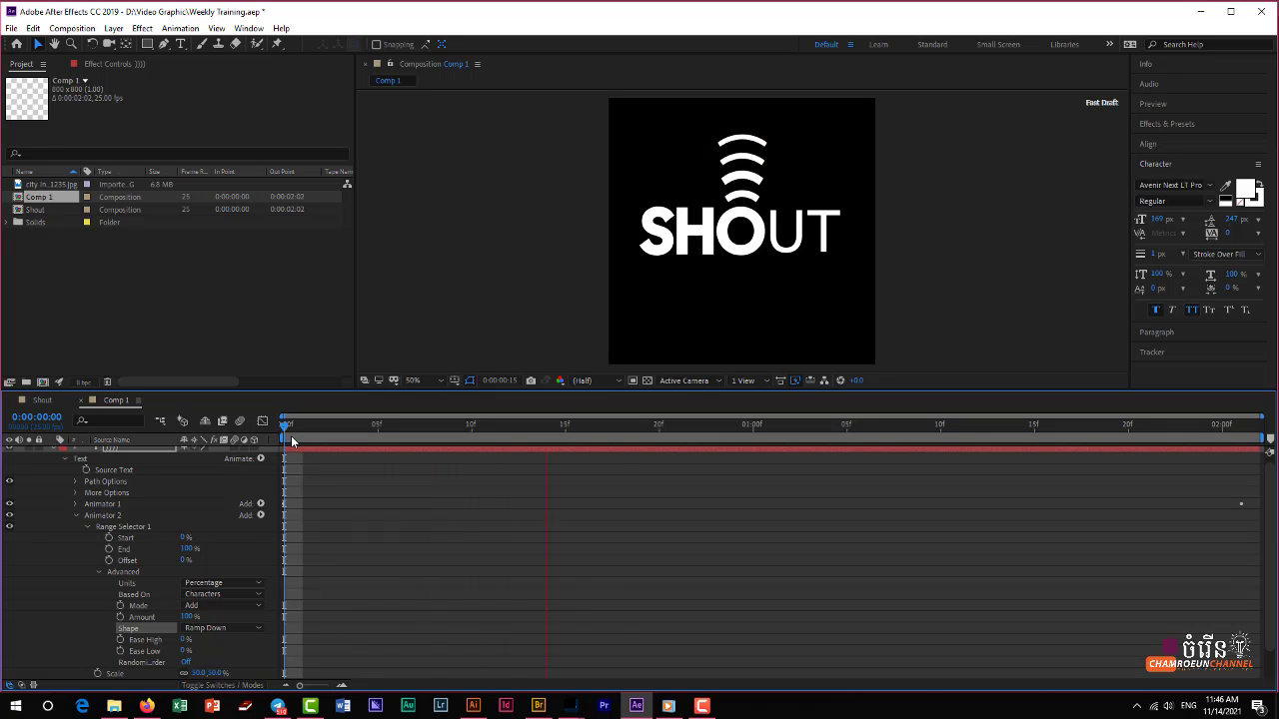
key(space)
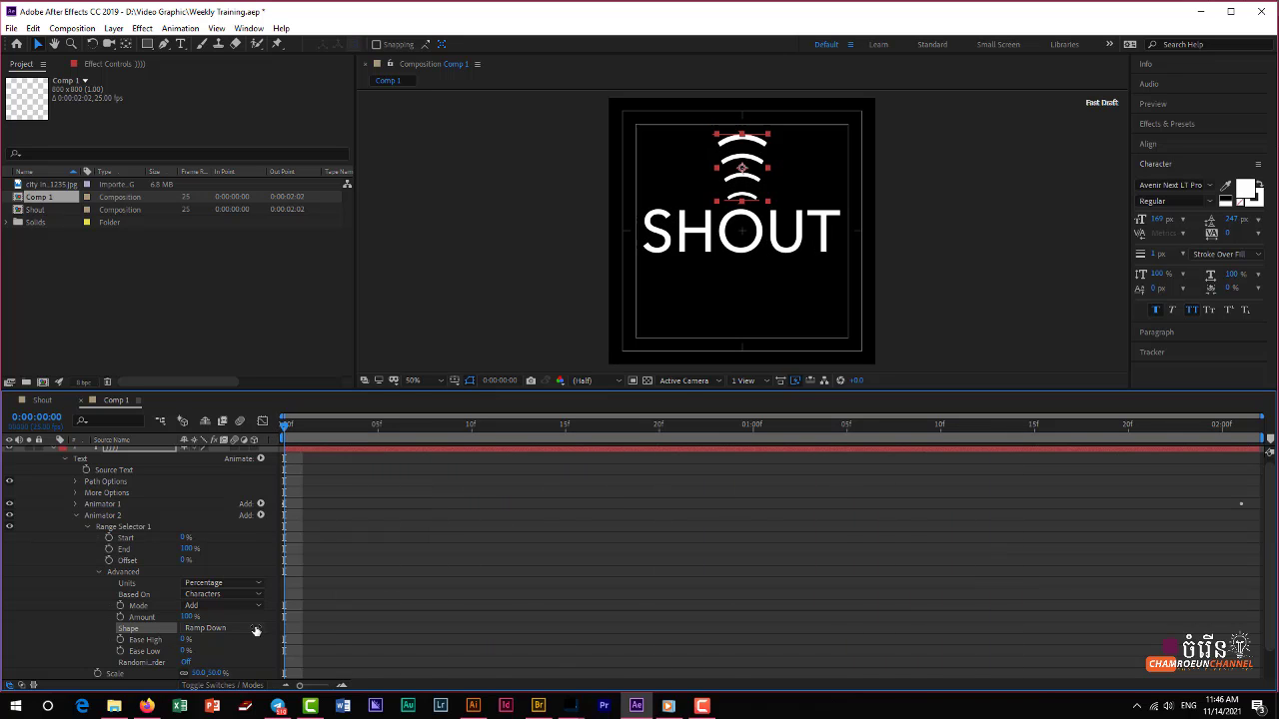
Try Ramp Up, revert the shape to Ramp Down, preview, and return to frame 0.
click(254, 629)
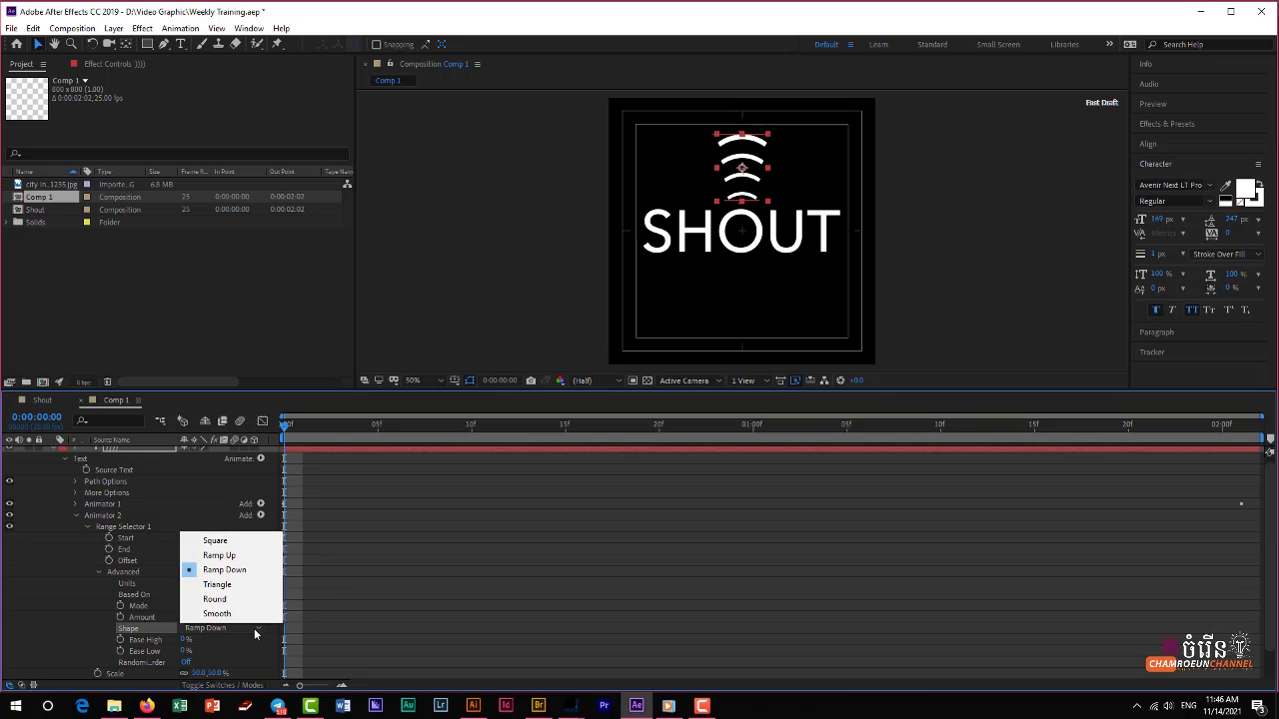
click(234, 555)
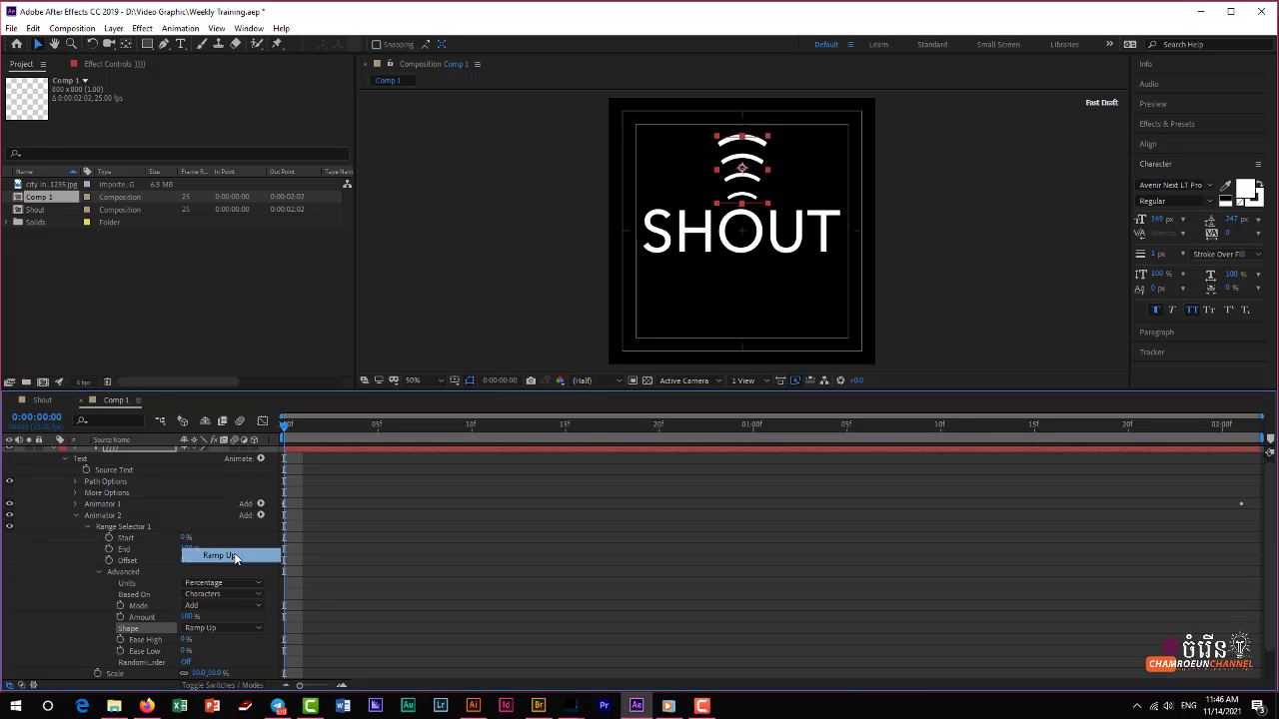
click(241, 627)
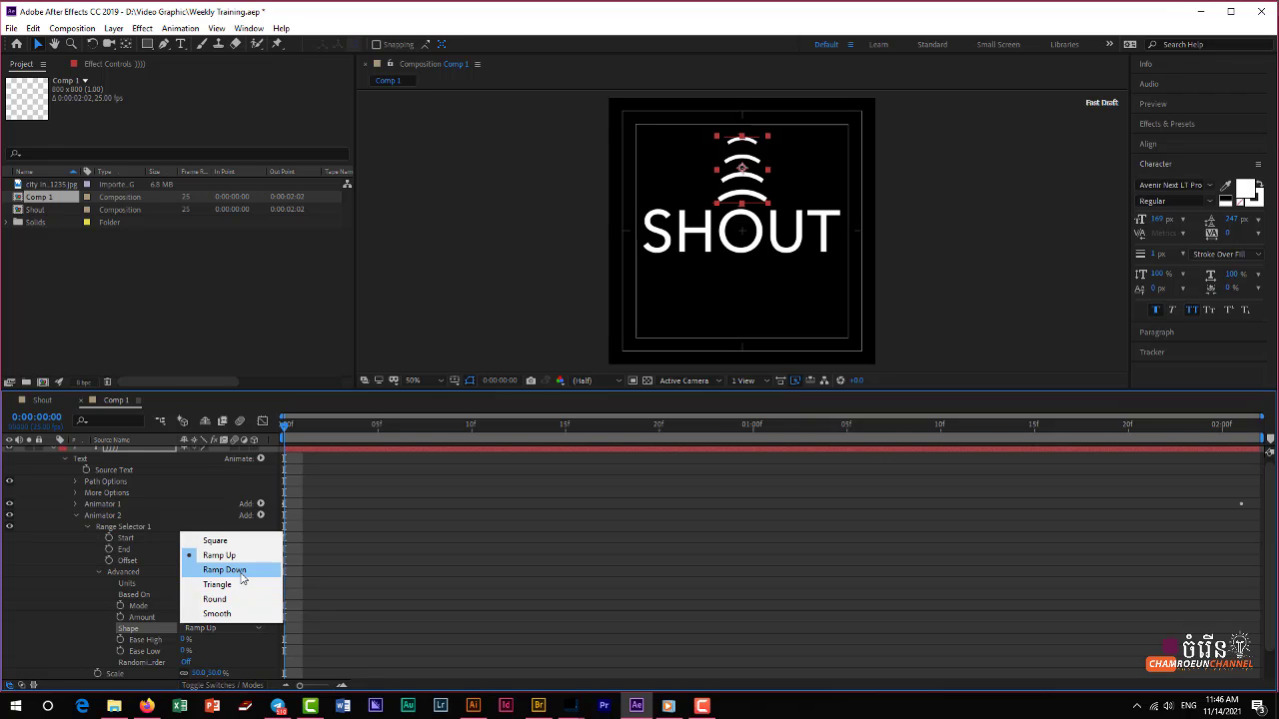
click(238, 571)
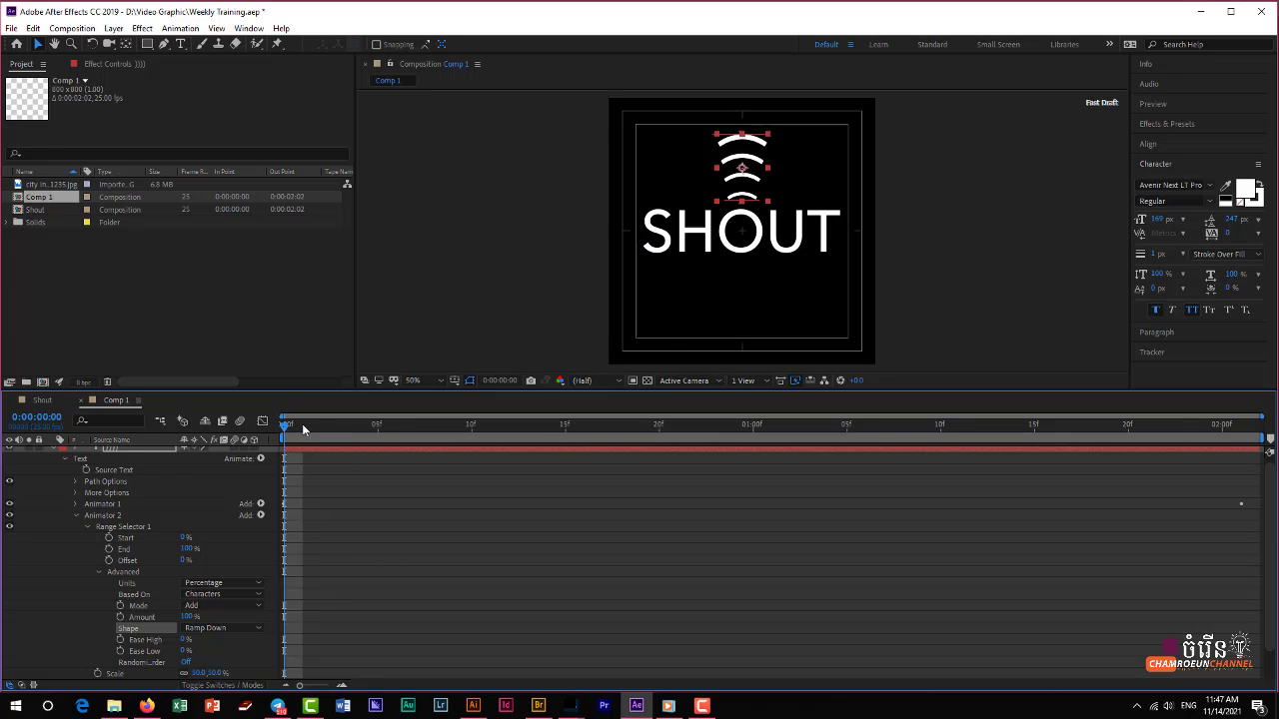
key(space)
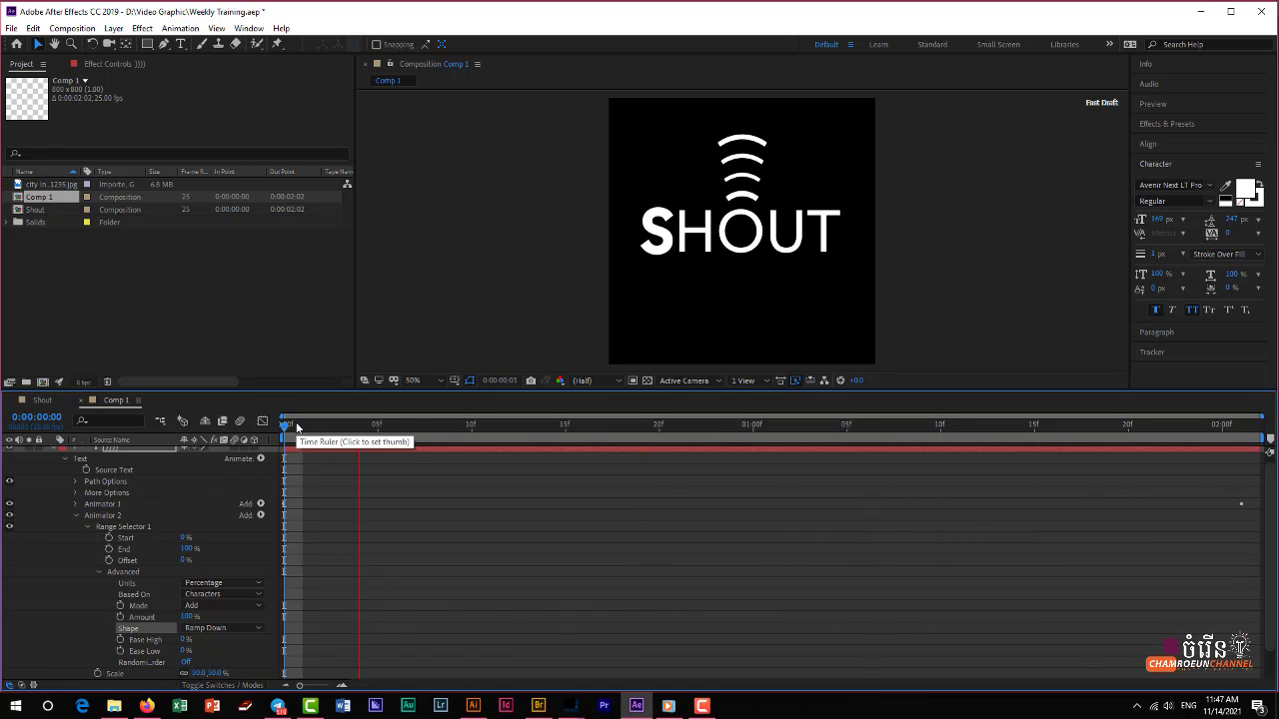
key(space)
drag(463, 440, 279, 448)
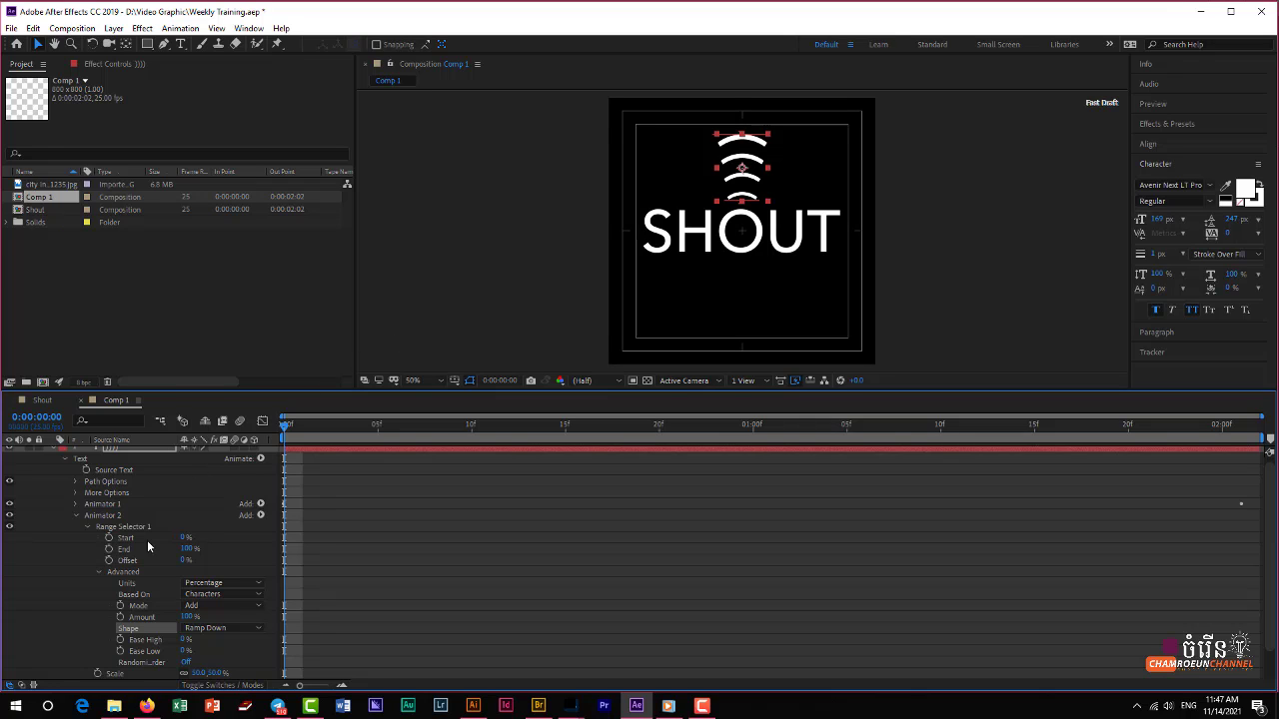
Add a third animator to the arcs layer with Opacity set to 0%.
click(77, 517)
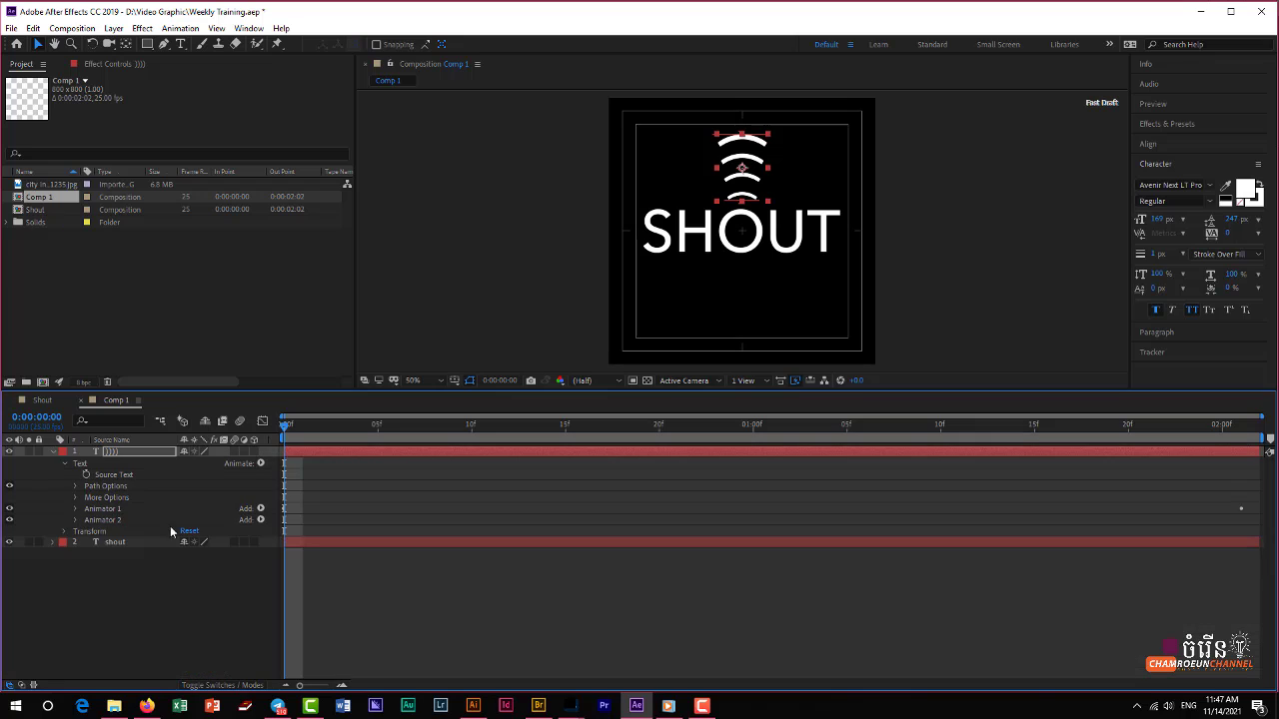
click(83, 467)
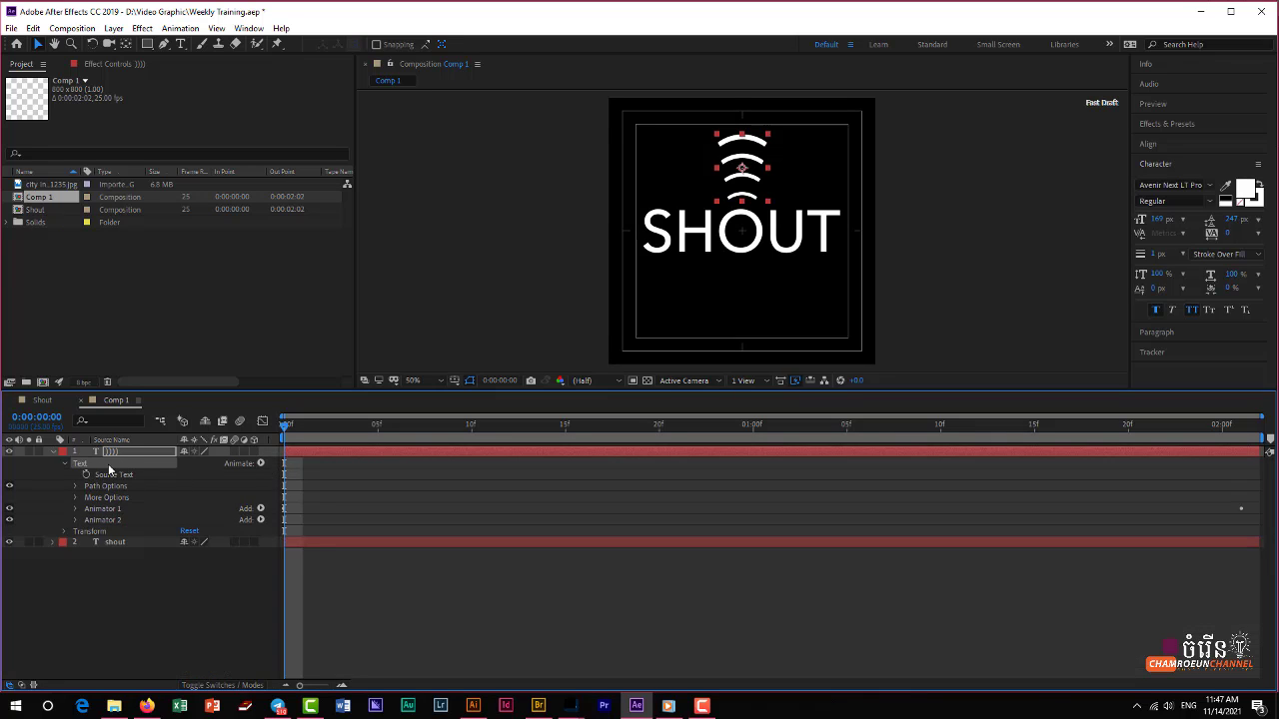
click(261, 465)
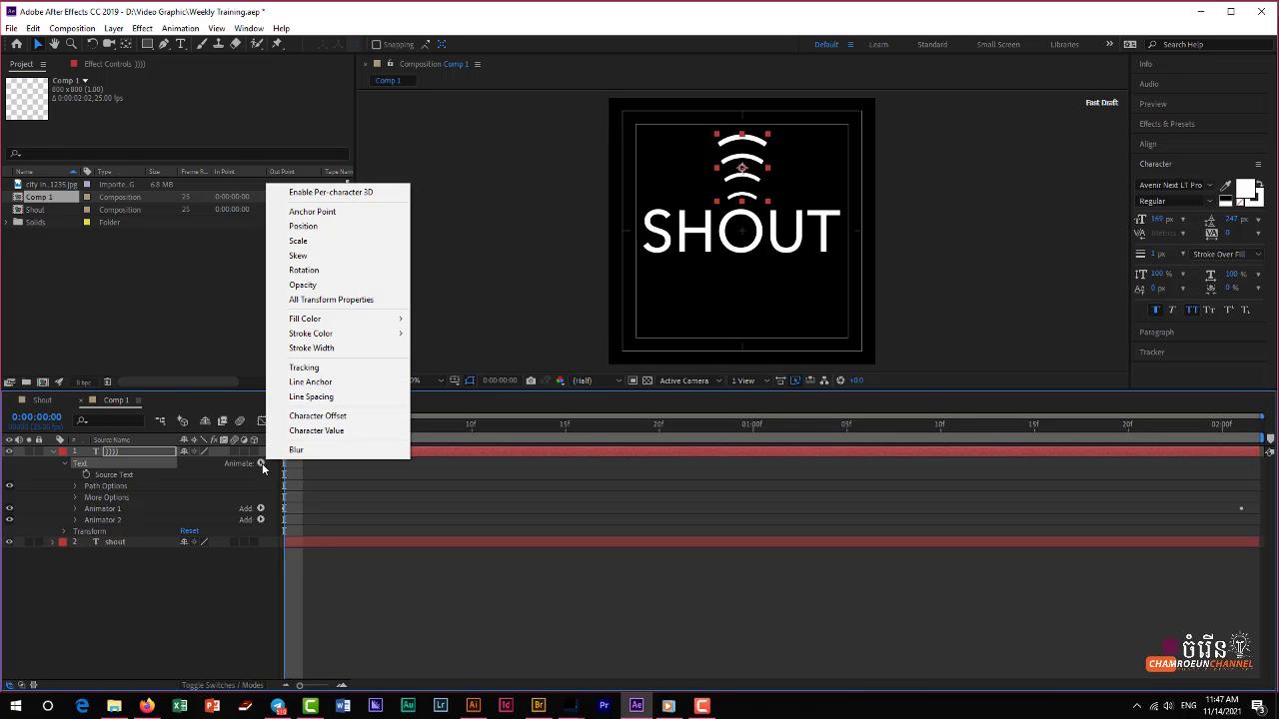
click(303, 284)
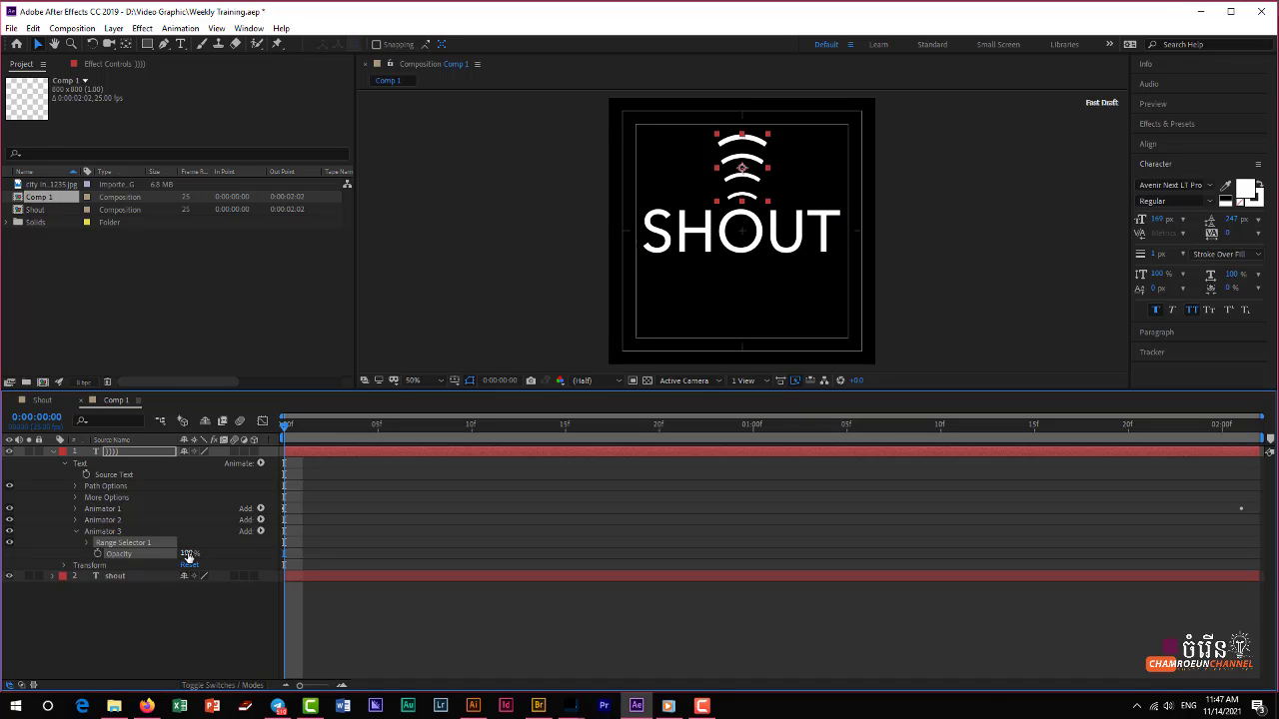
drag(188, 556, 80, 556)
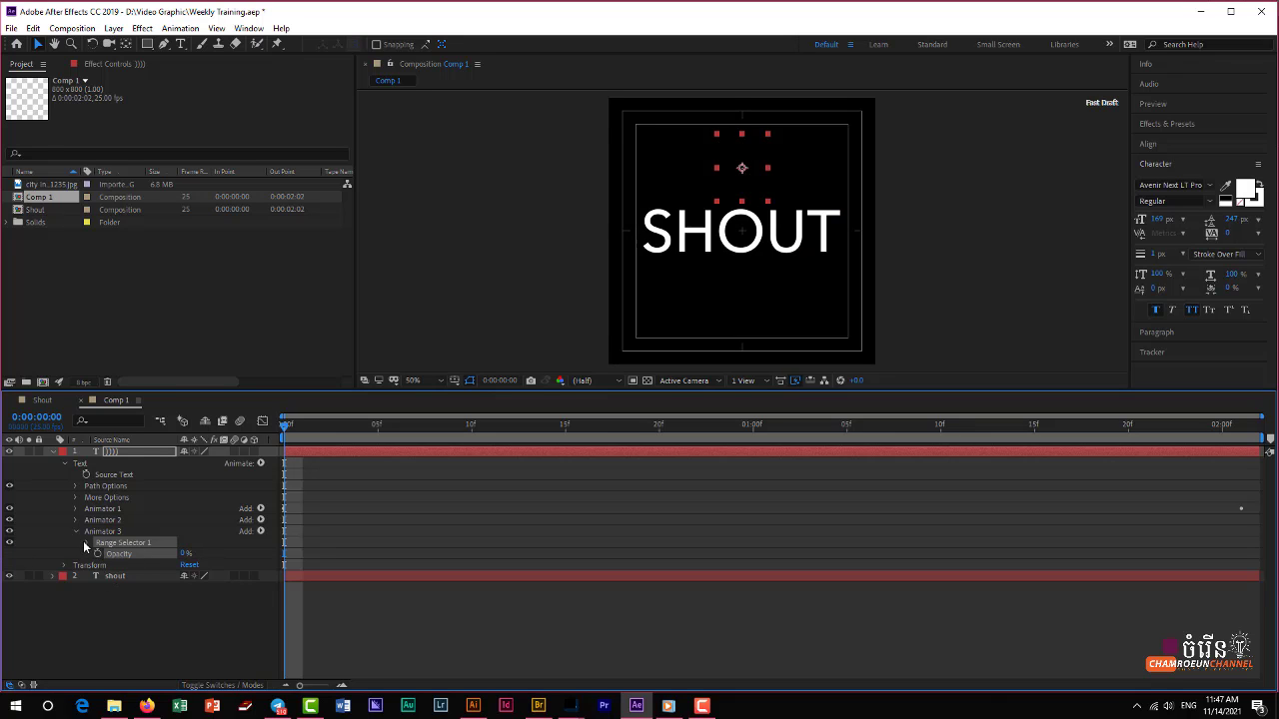
Keyframe Animator 3's Range Selector 1 Offset from -100% at the start to 100% at the end.
click(87, 542)
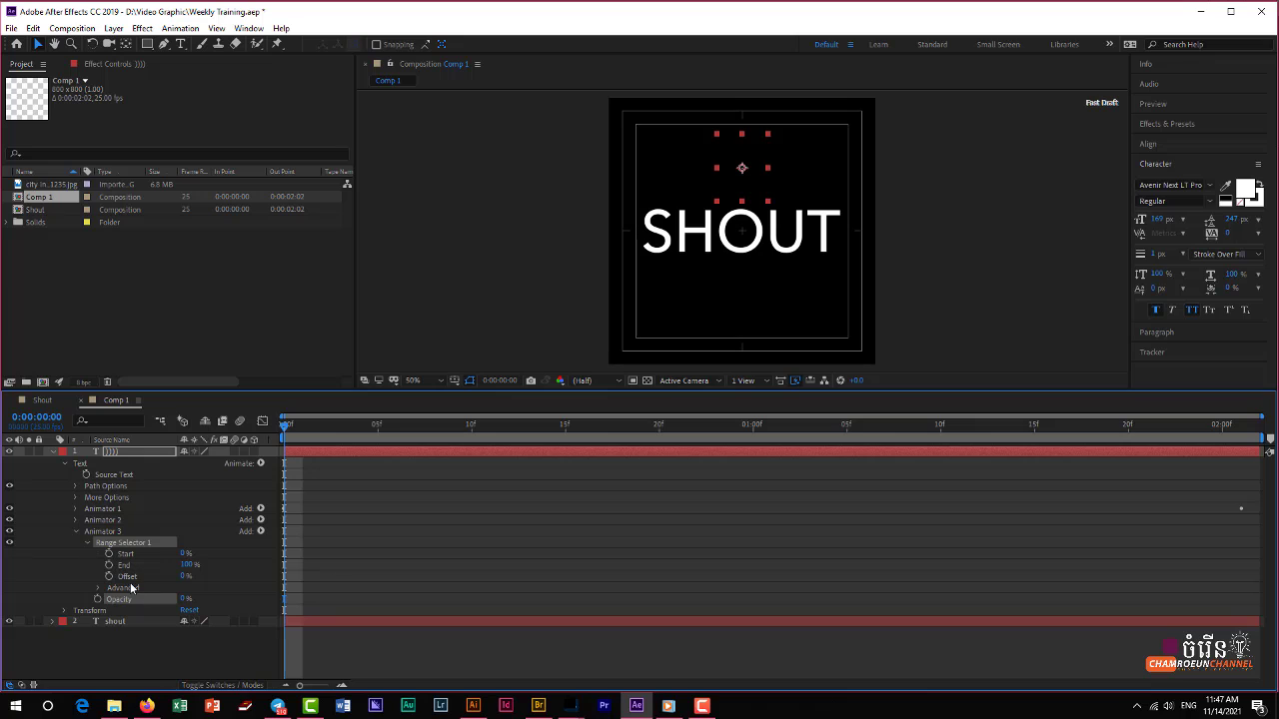
click(109, 577)
drag(186, 582, 86, 581)
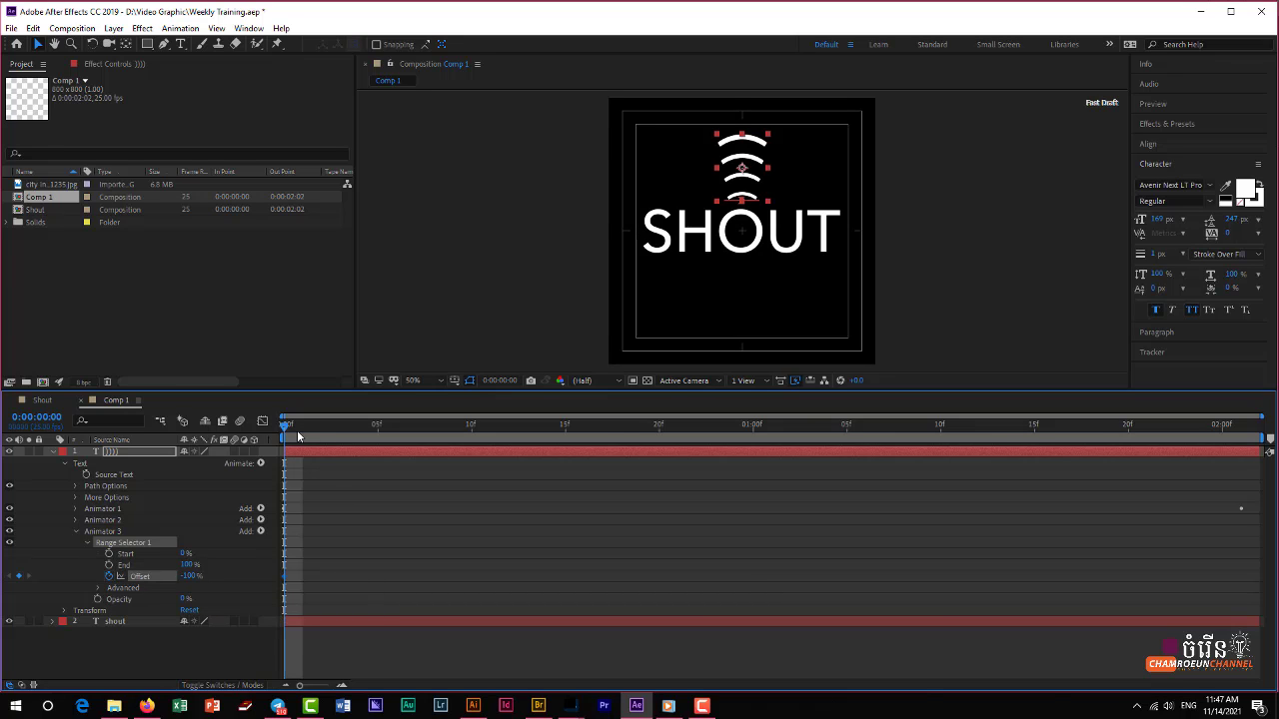
drag(297, 430, 1251, 475)
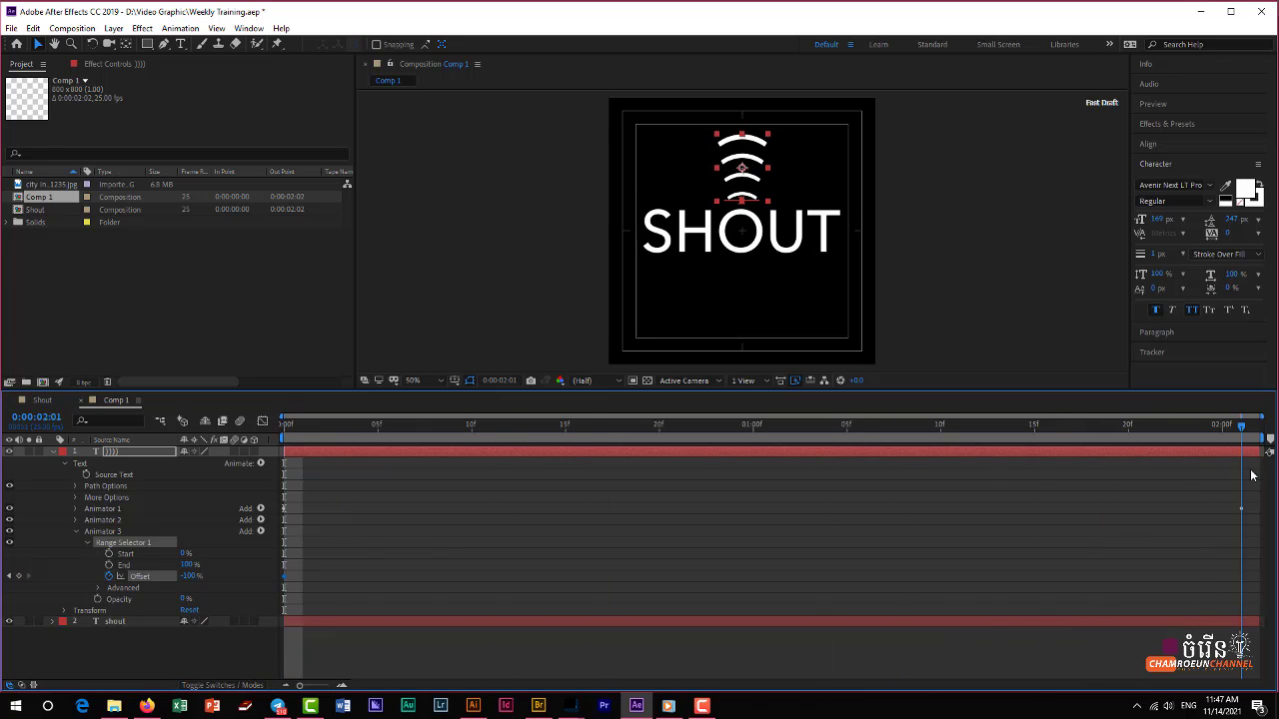
drag(190, 577, 471, 576)
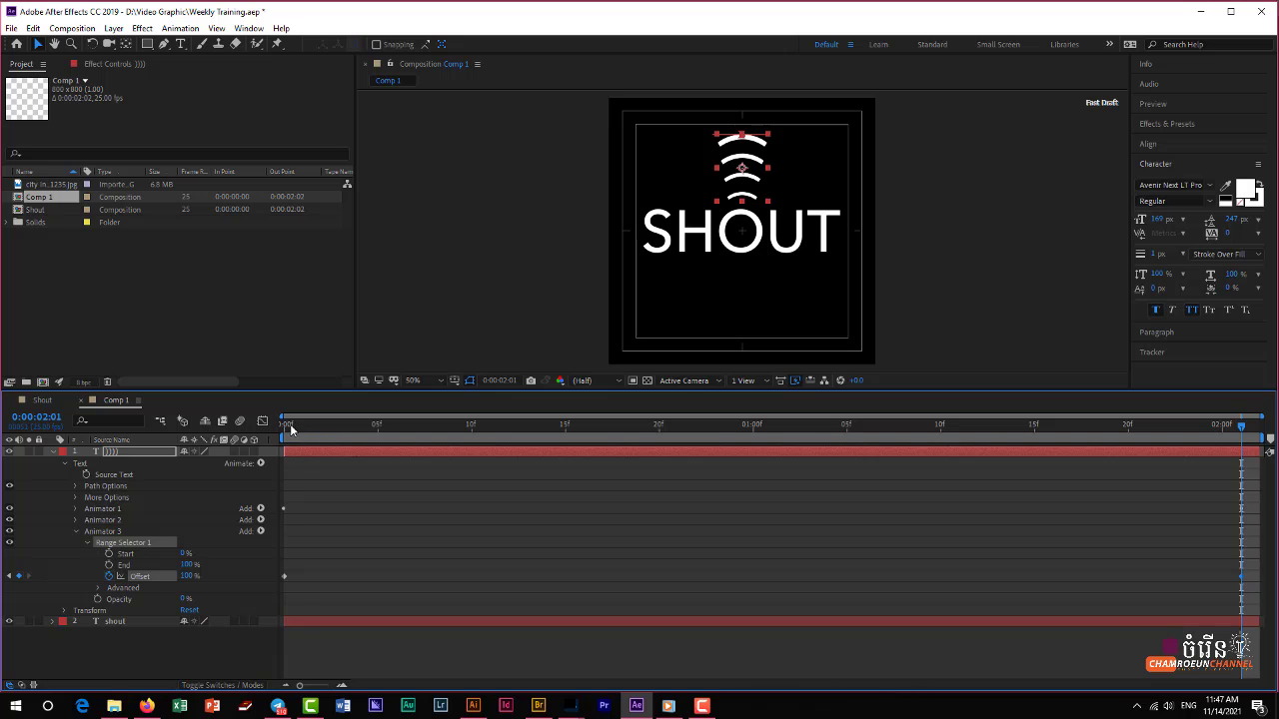
Preview the arc reveal from the start and check it at frame 15.
click(288, 427)
key(space)
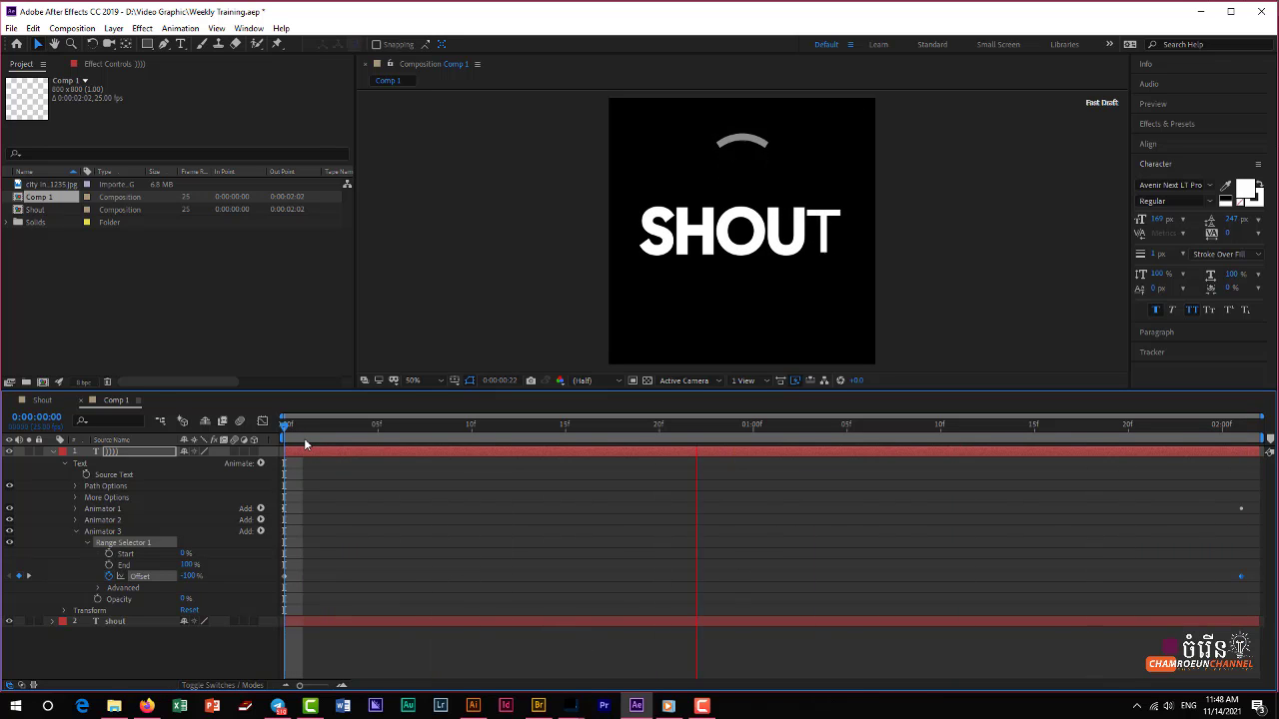
key(space)
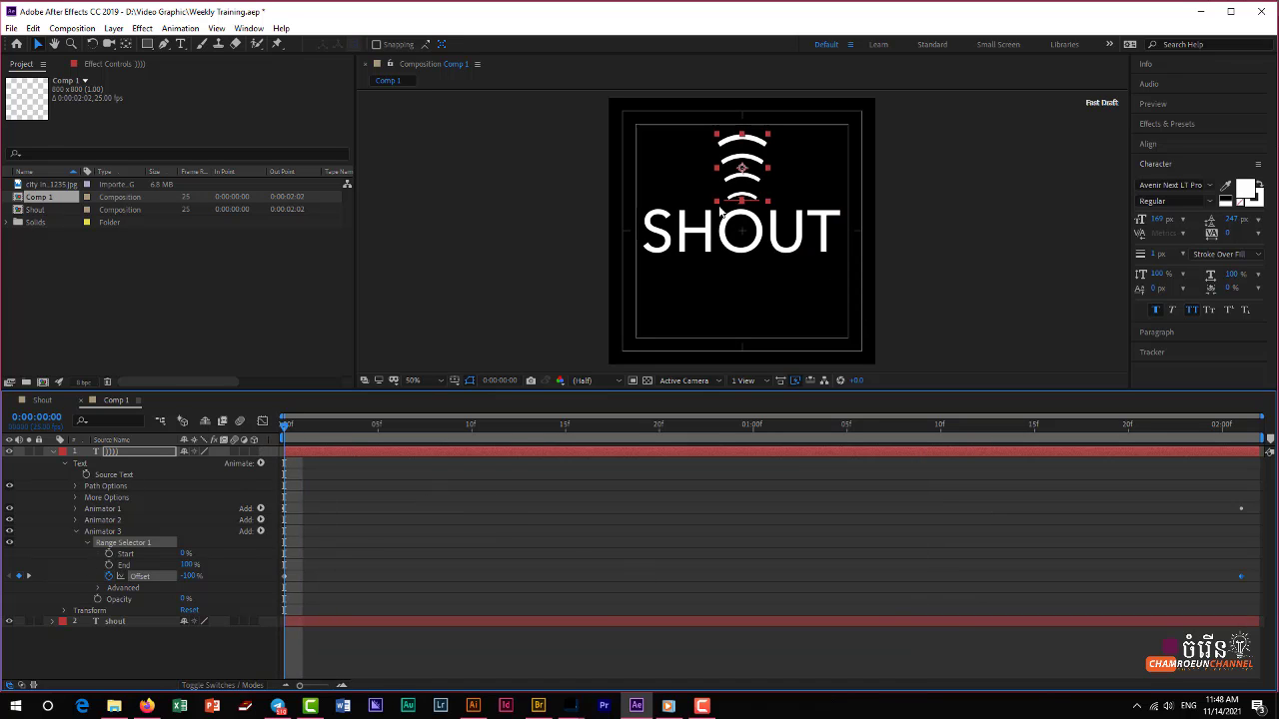
mouse_move(285, 424)
mouse_down()
mouse_move(583, 452)
mouse_move(386, 484)
mouse_up()
key(space)
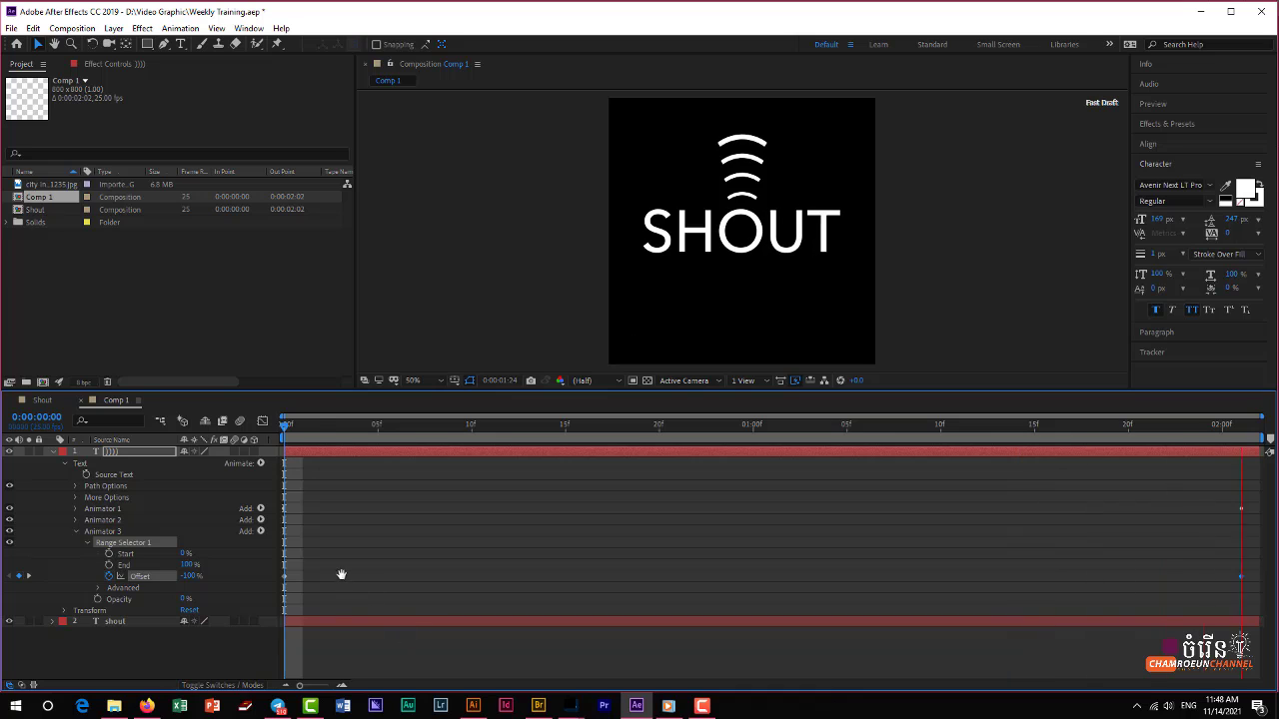
key(space)
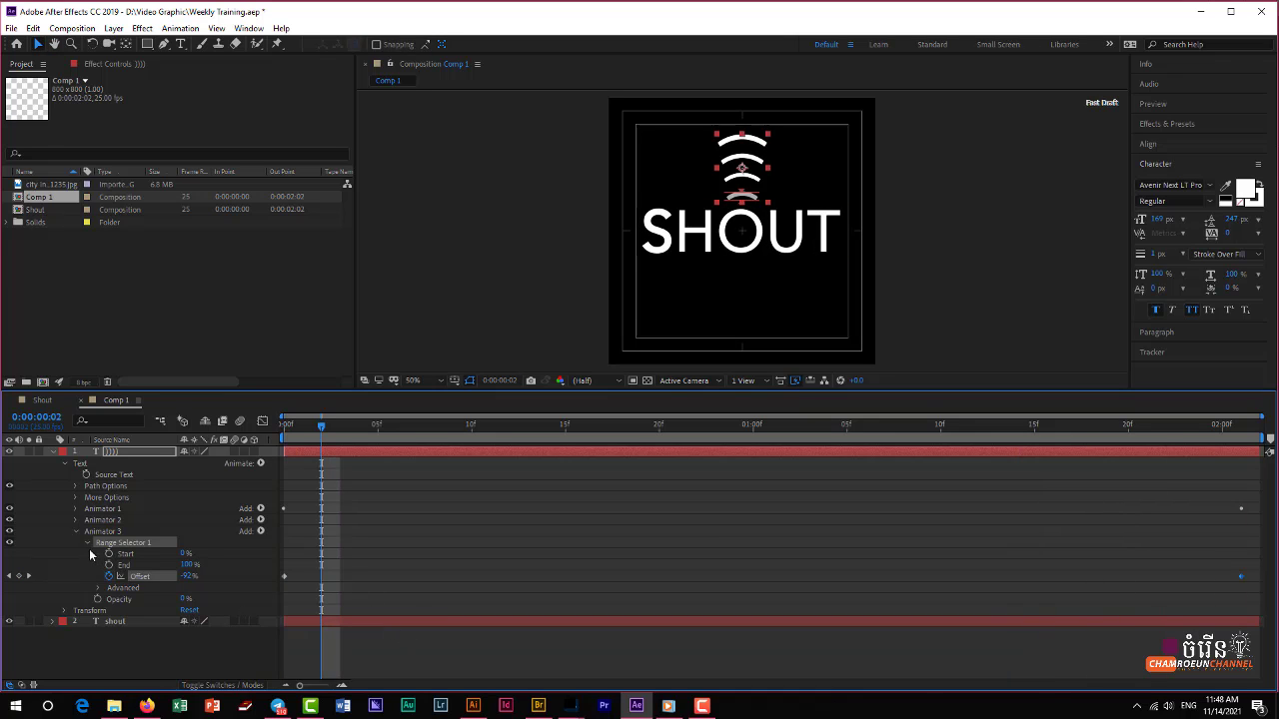
click(96, 531)
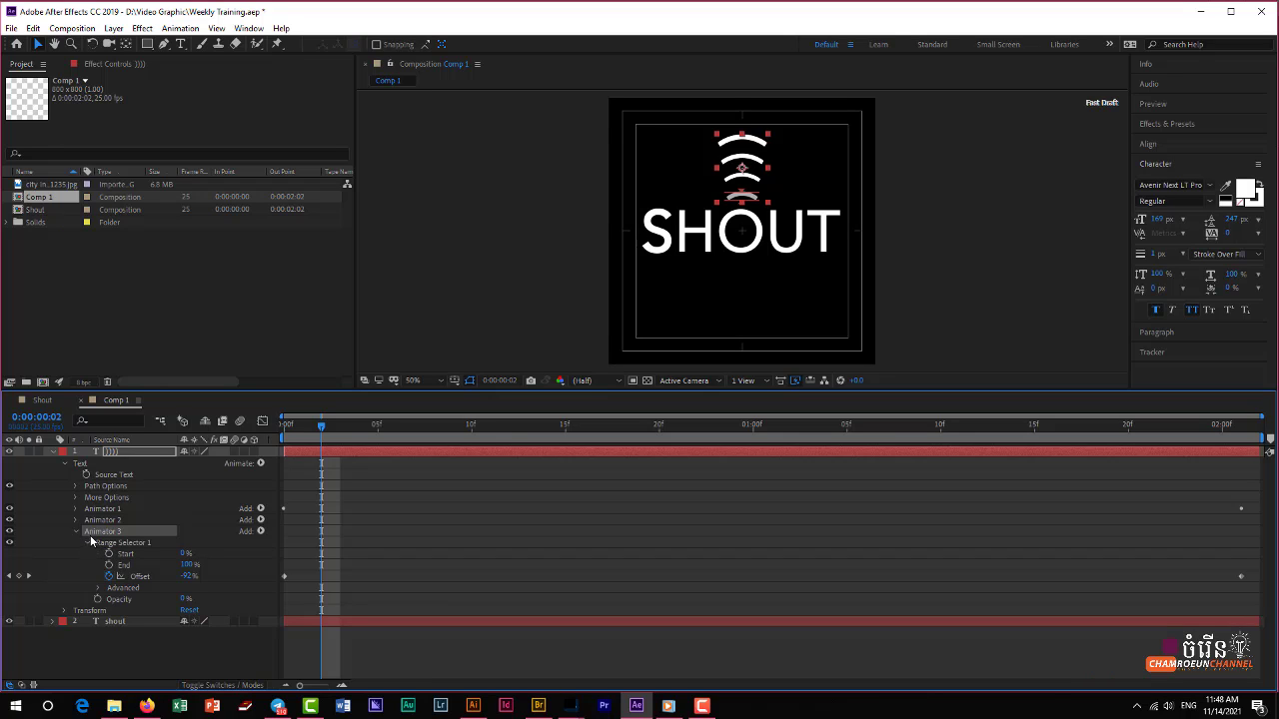
Add Range Selector 2 to Animator 3 and keyframe its Offset at -100% at frame 15.
click(261, 532)
mouse_move(296, 553)
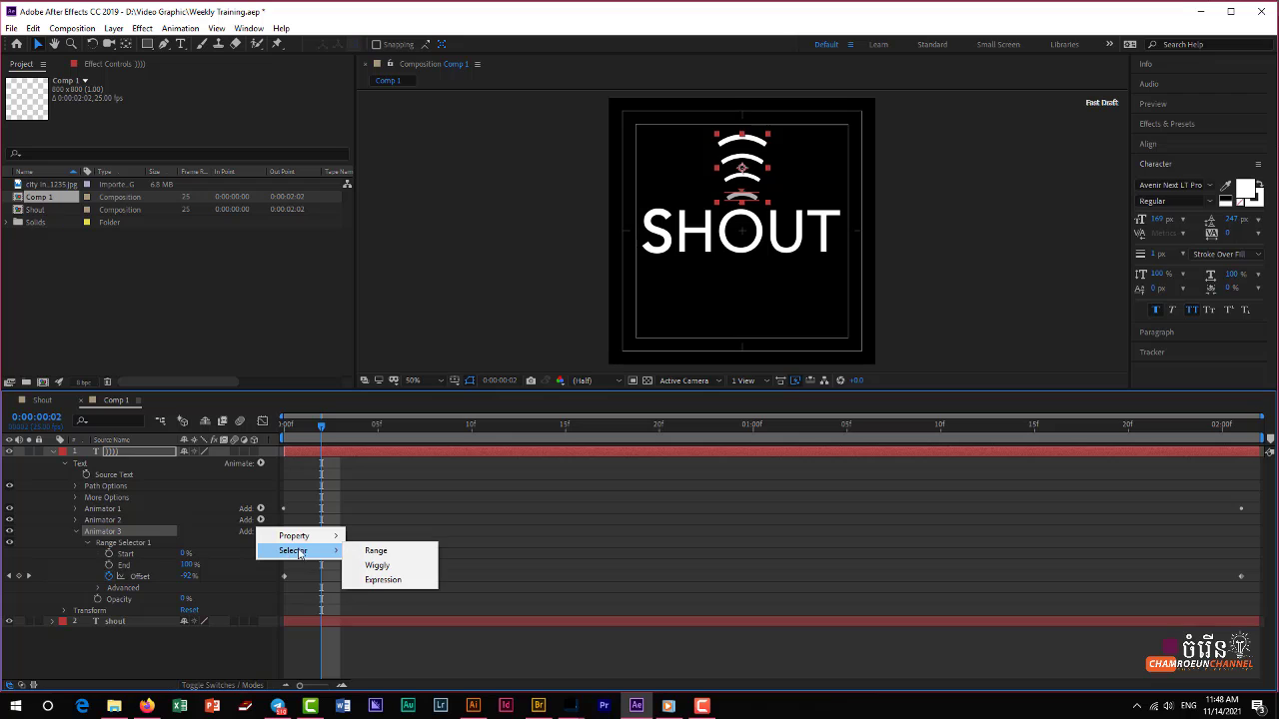
click(377, 551)
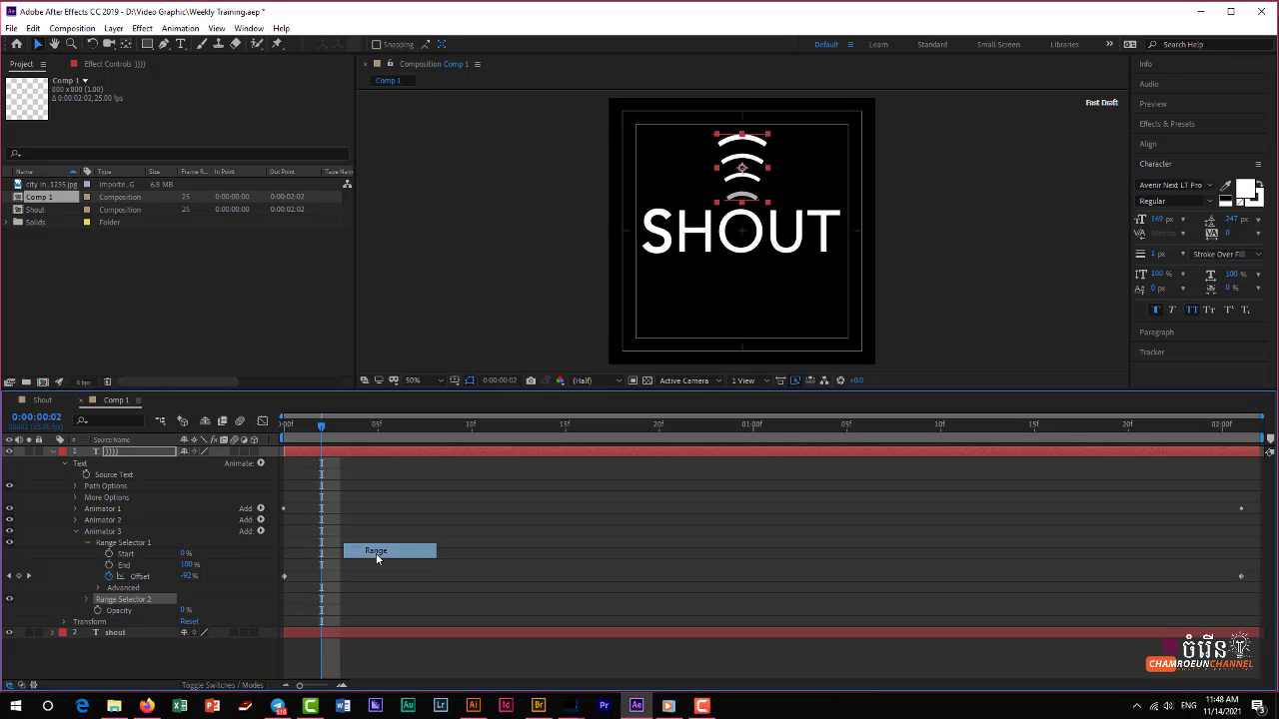
click(87, 599)
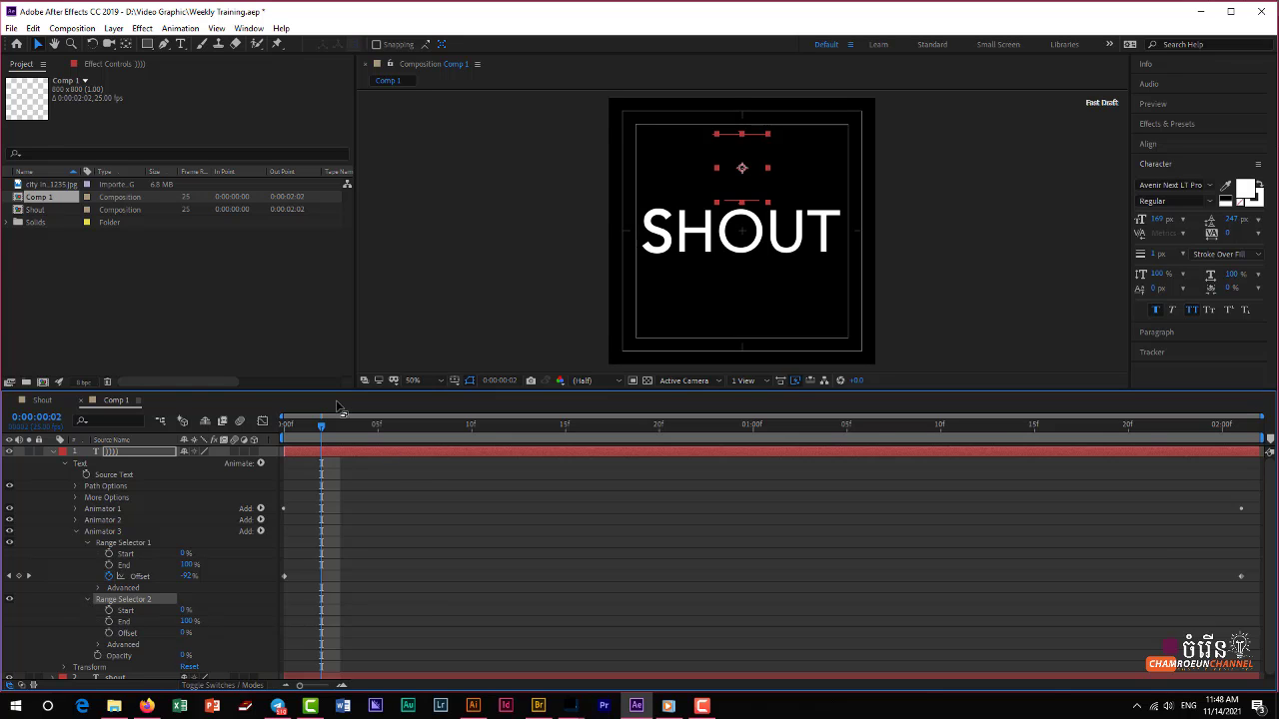
drag(322, 425, 568, 485)
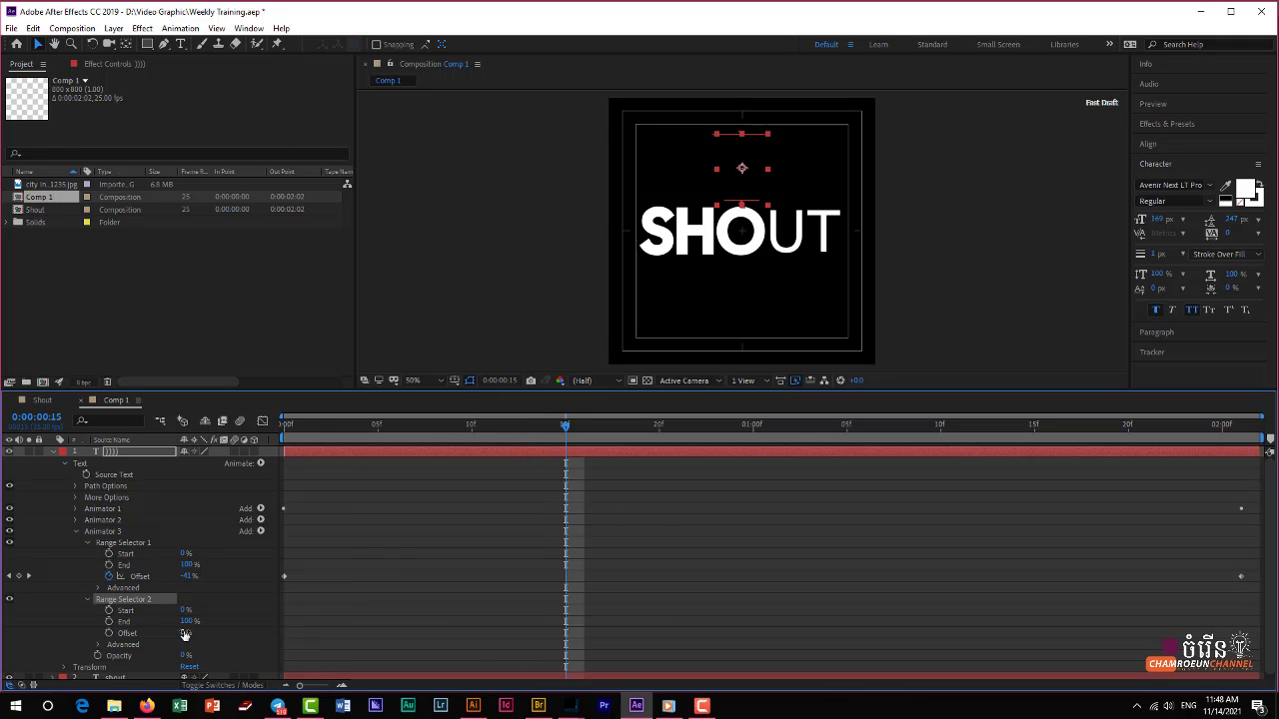
drag(185, 635, 60, 631)
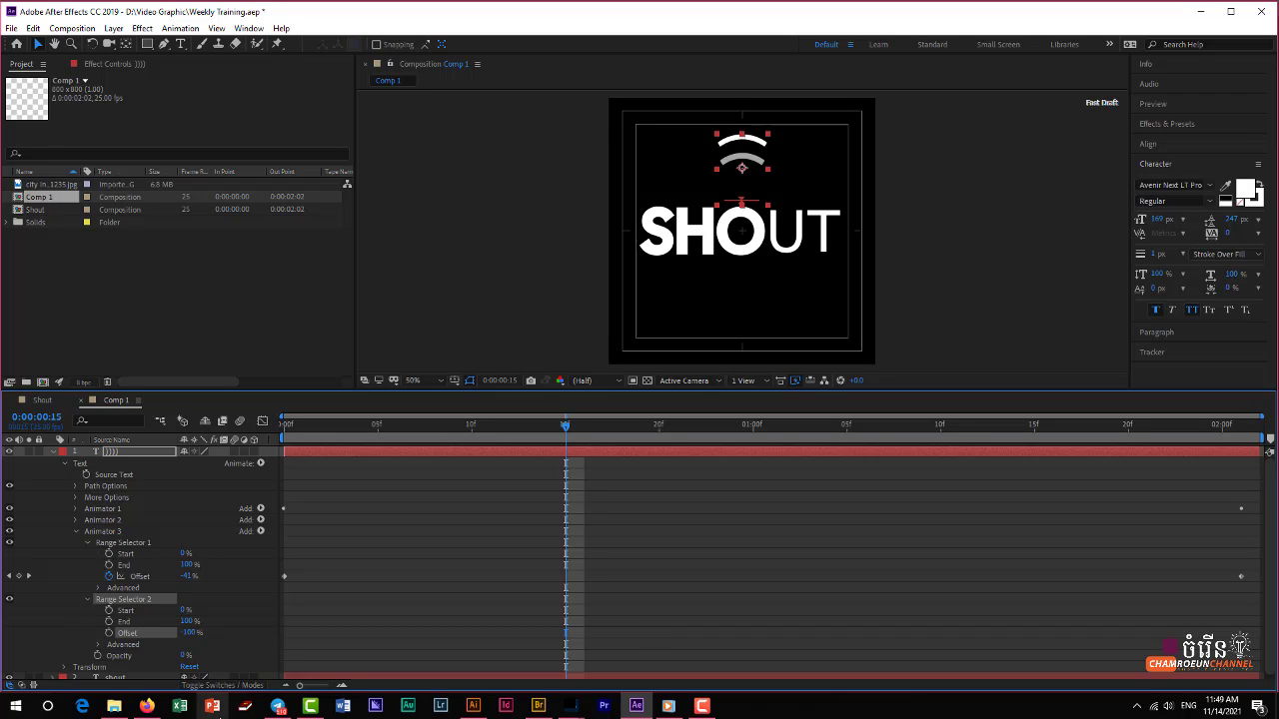
click(110, 633)
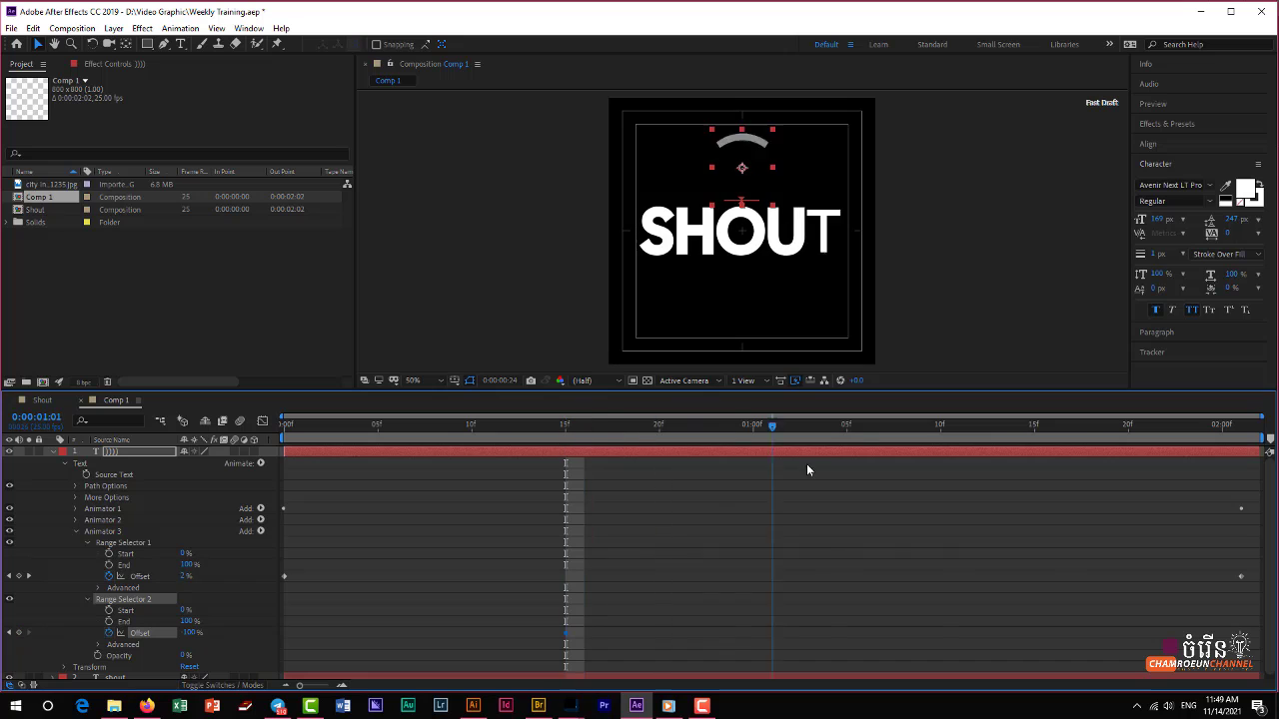
Add a 0% Offset keyframe near 1:20 and preview from the first frame.
drag(566, 428, 1127, 504)
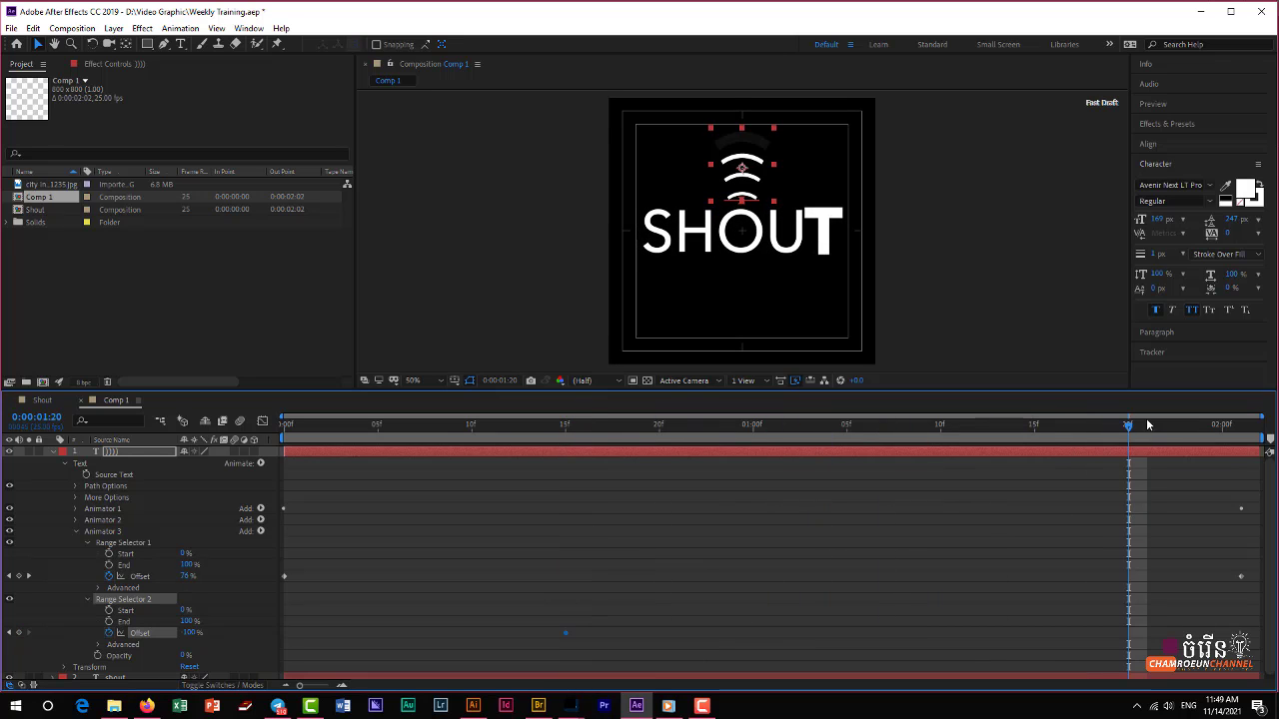
click(187, 634)
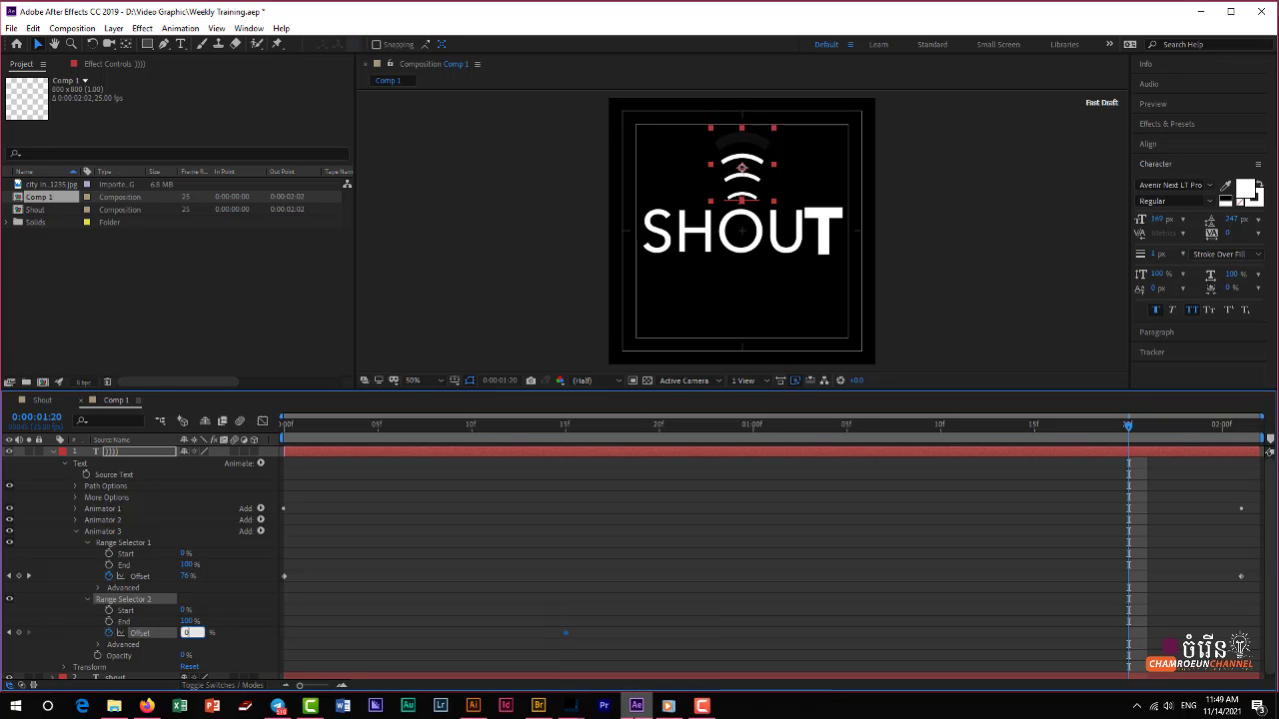
key(Return)
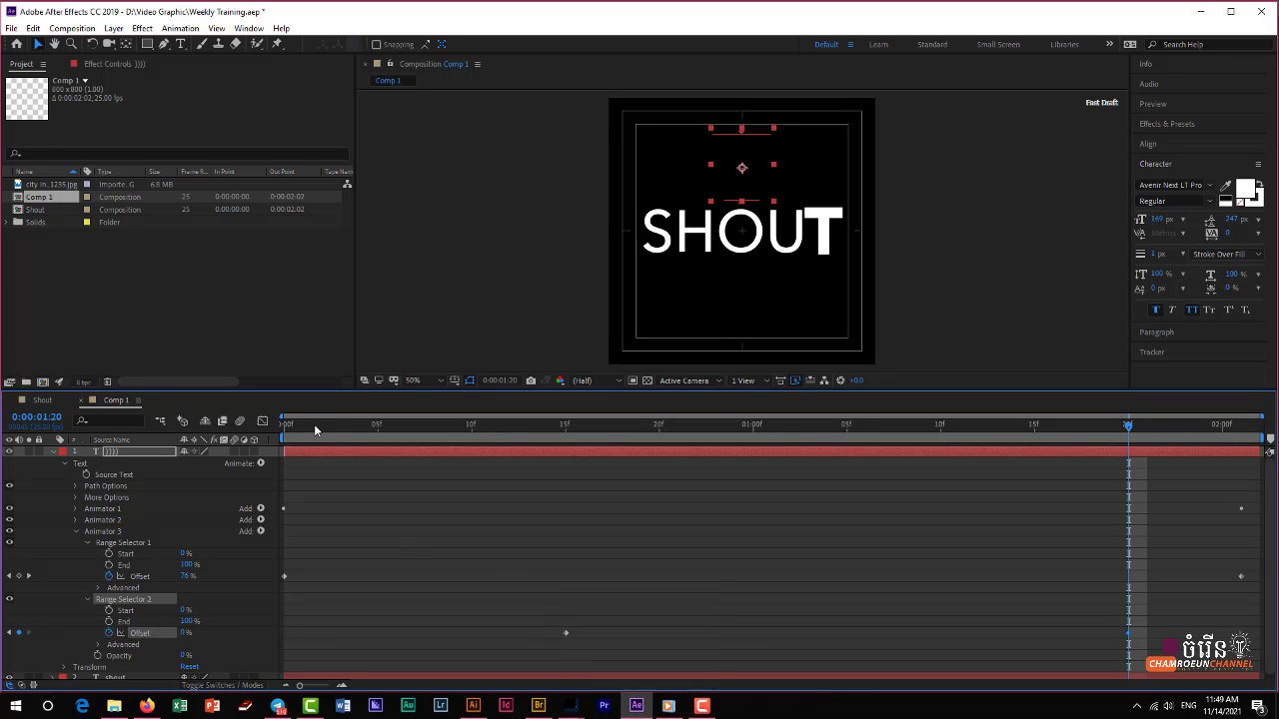
click(312, 426)
drag(305, 428, 262, 428)
key(space)
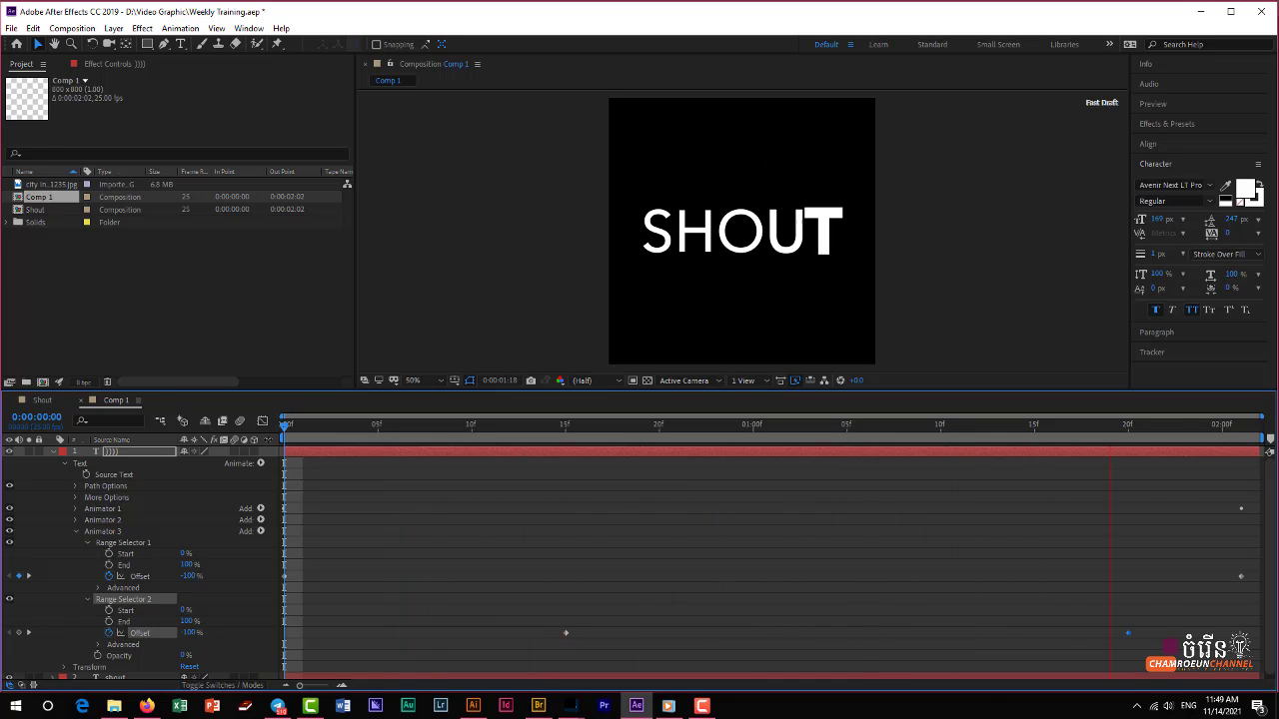
key(space)
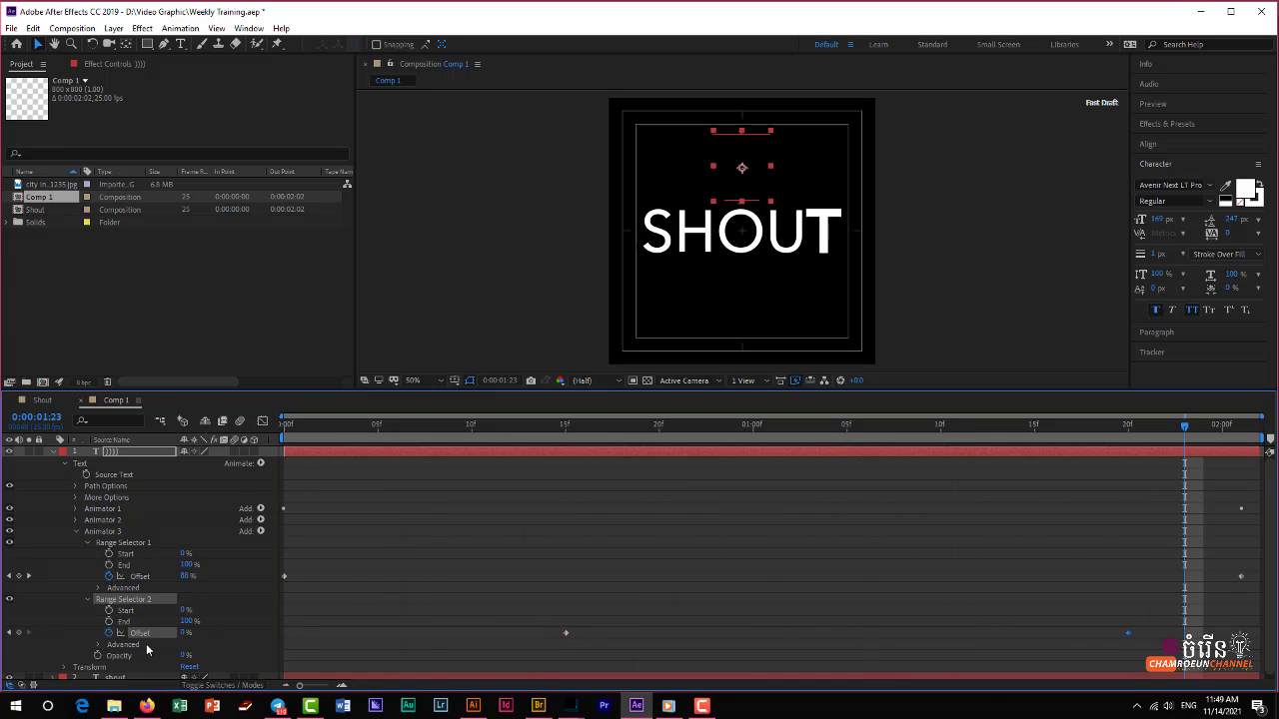
Set Animator 3's Range Selector 1 Shape to Ramp Up and preview the softened arc fade.
click(98, 589)
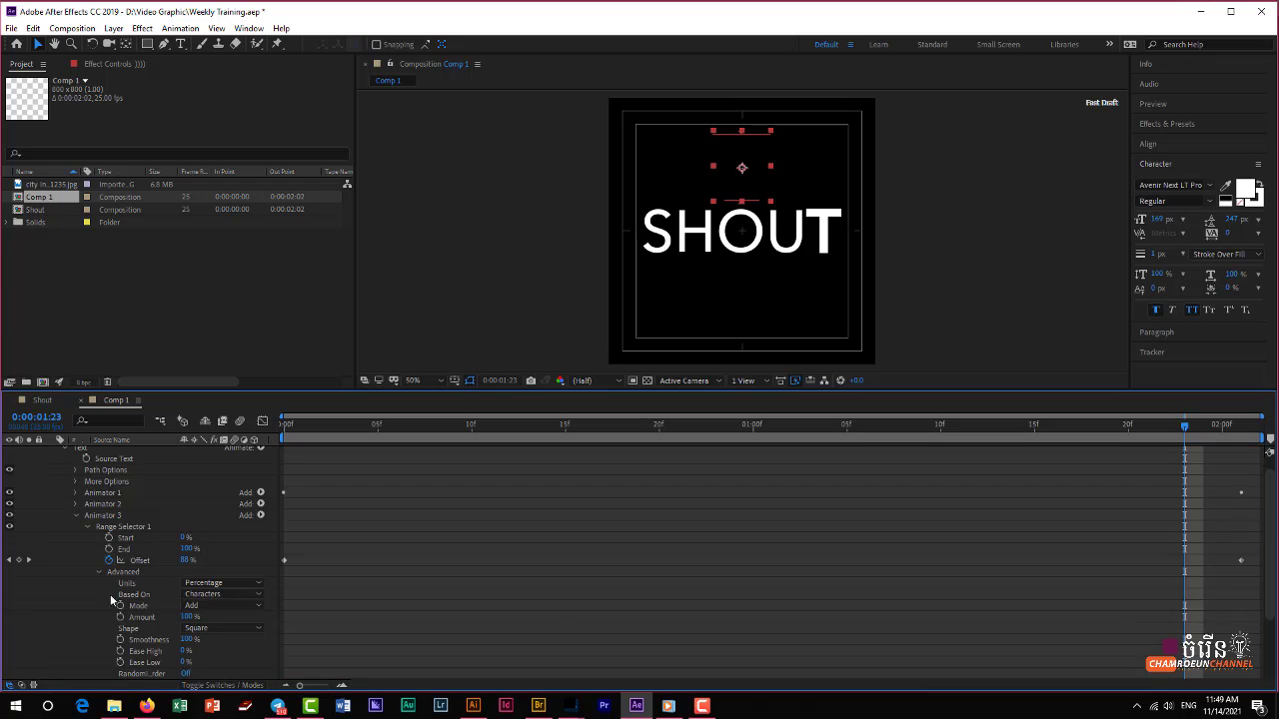
click(219, 629)
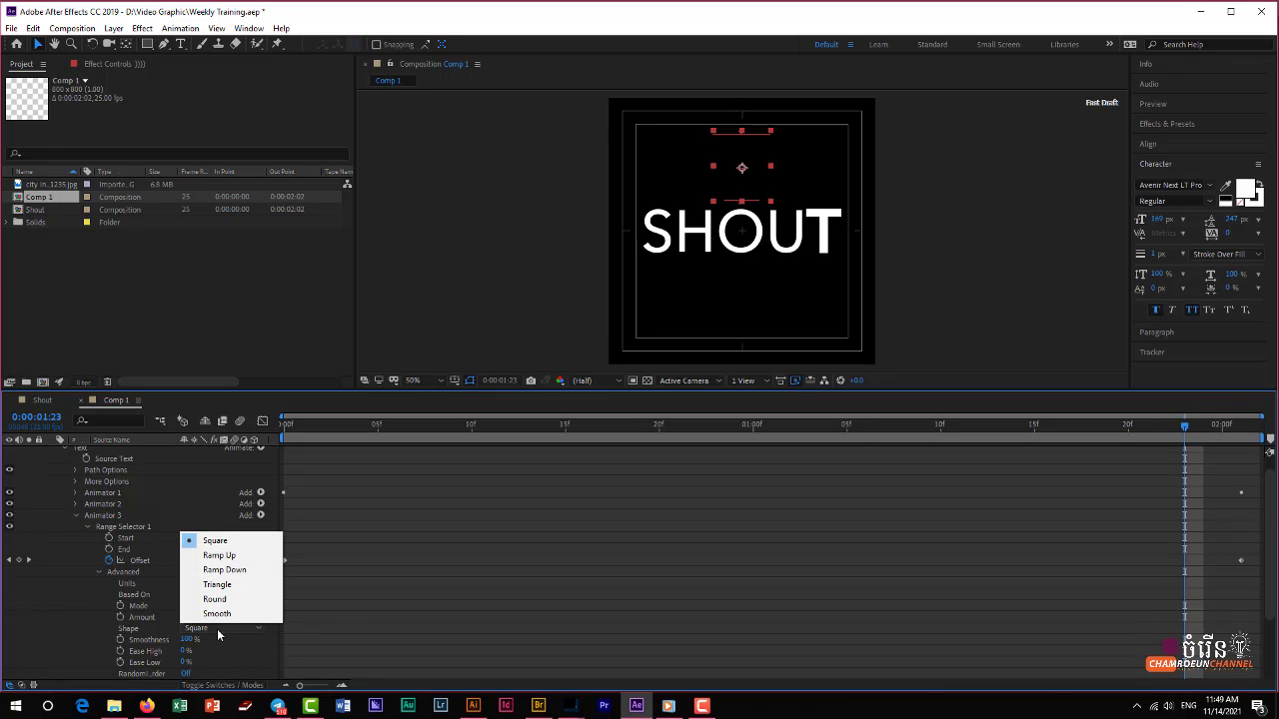
click(218, 556)
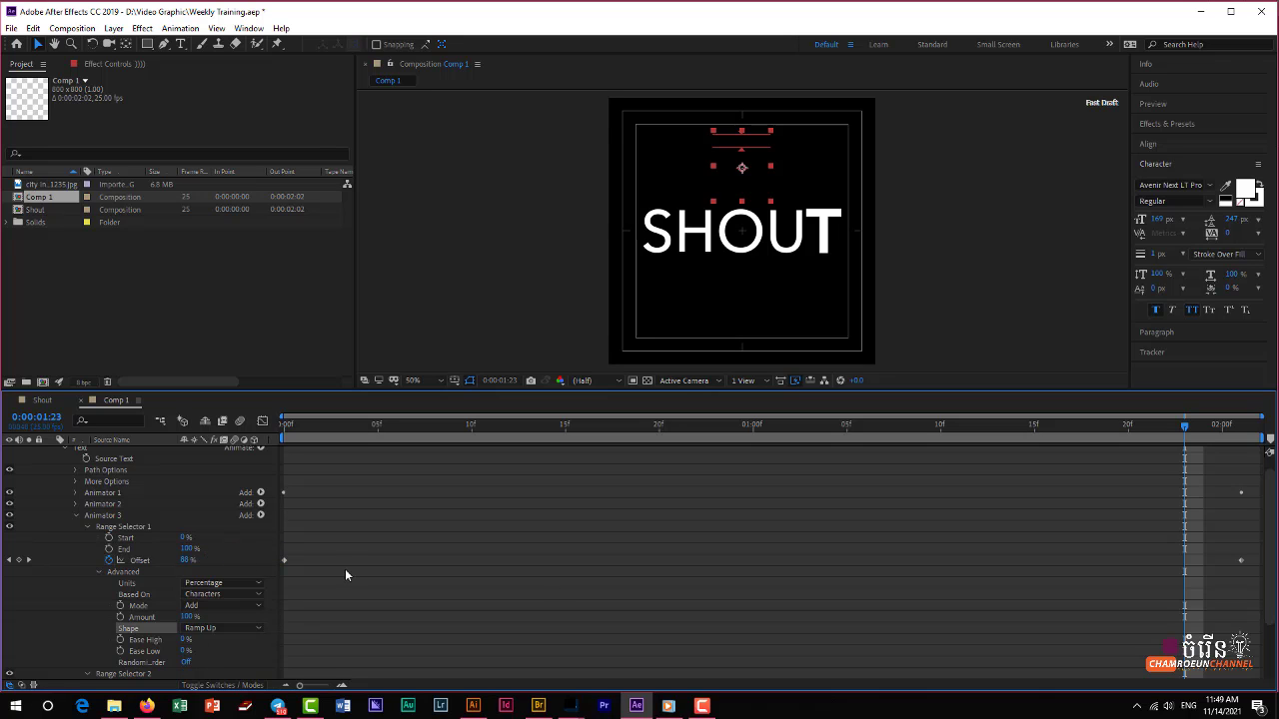
key(space)
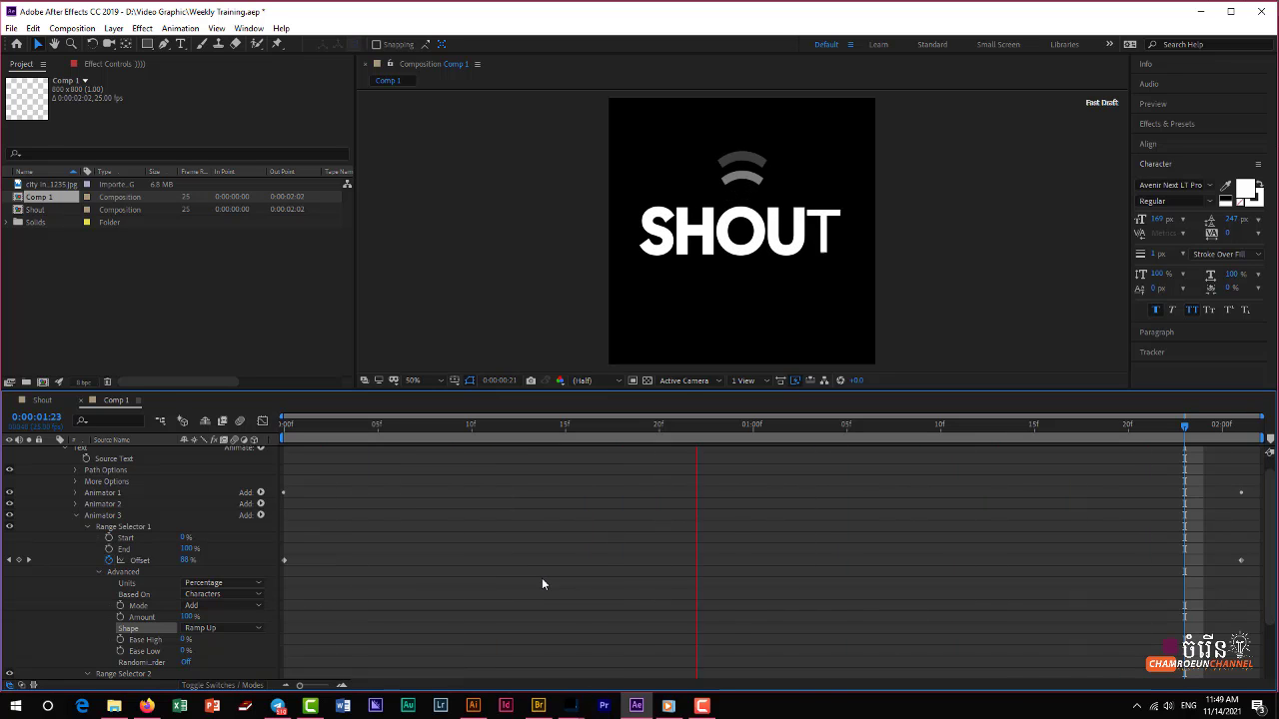
click(300, 426)
drag(300, 427, 282, 425)
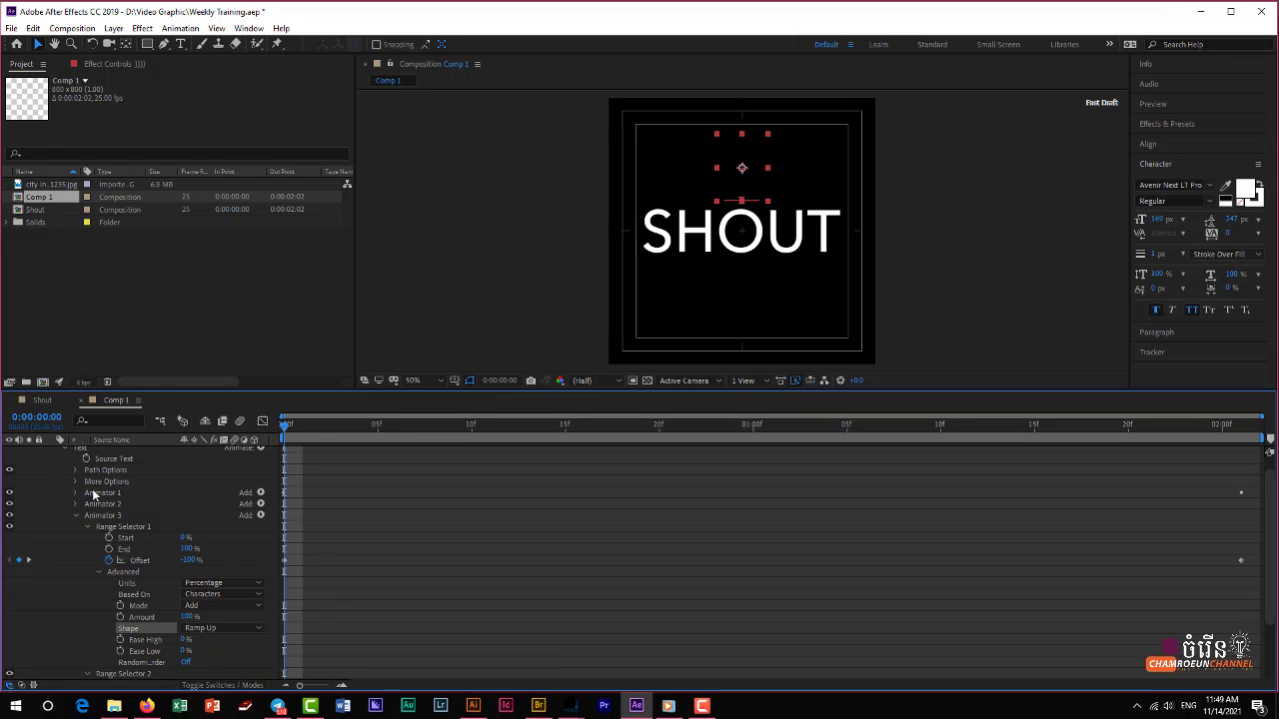
Collapse all layer properties in Comp 1 and preview the animation.
key(ctrl+a)
key(u)
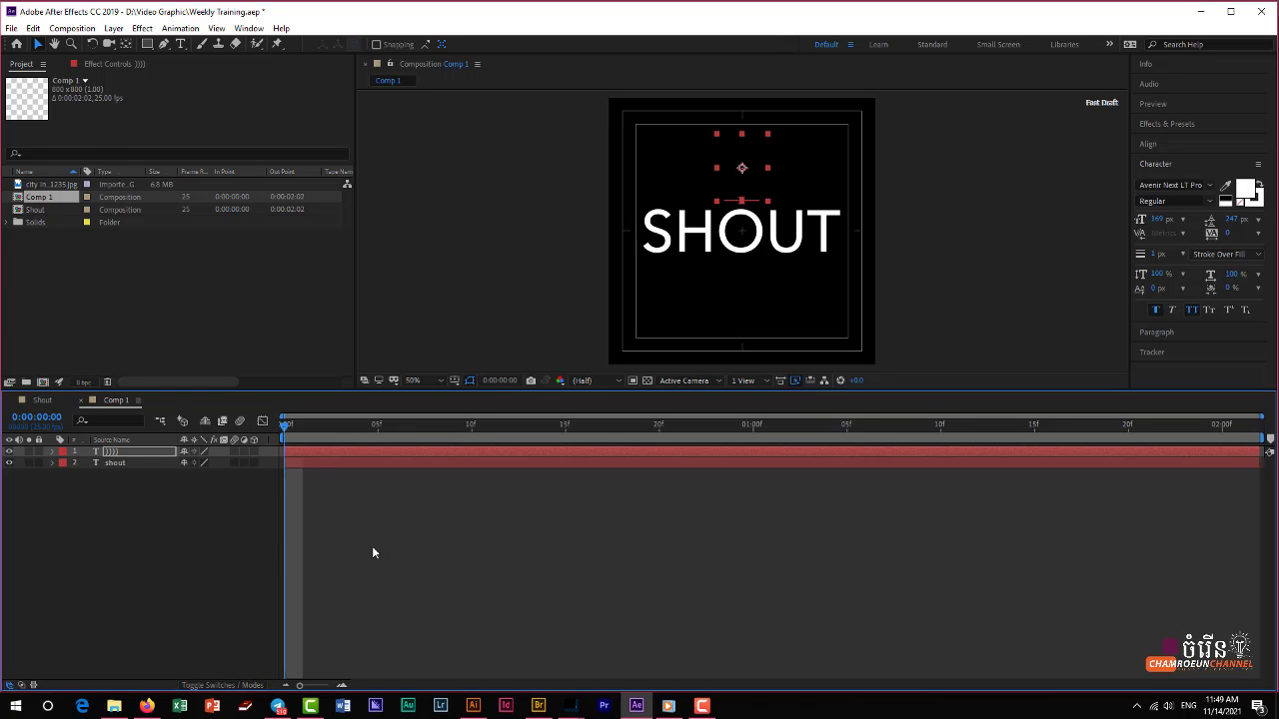
key(space)
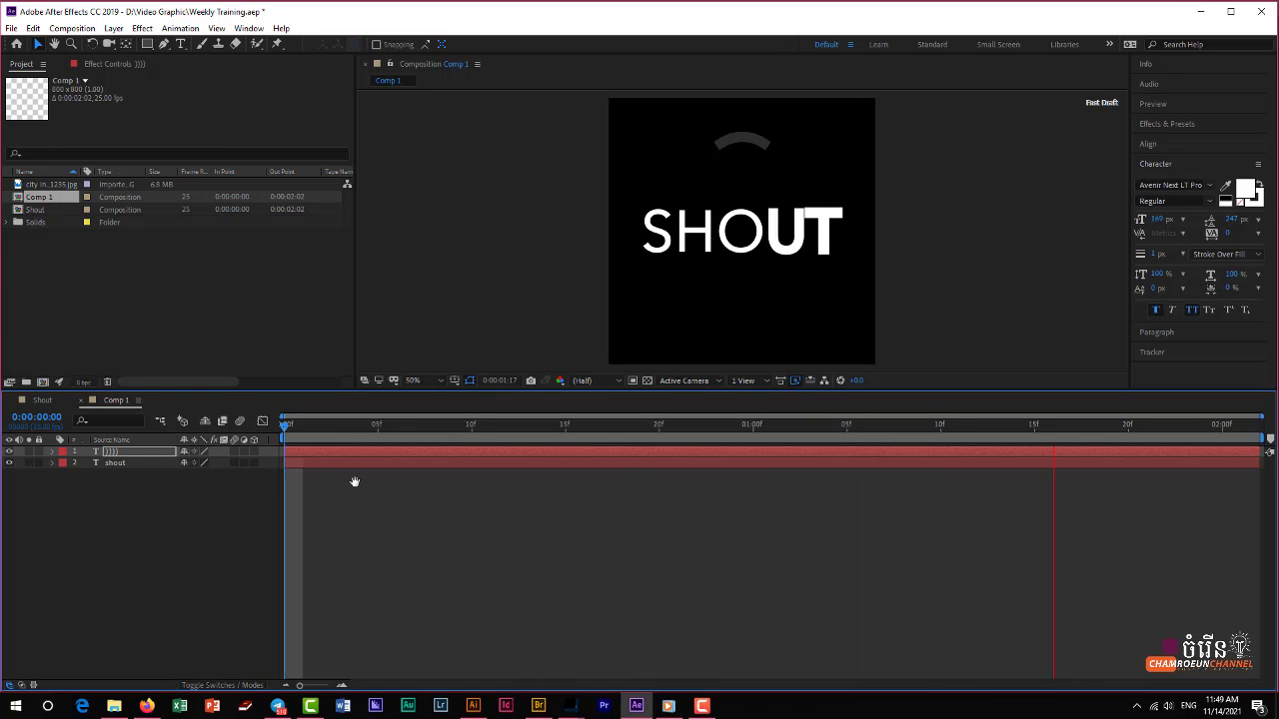
key(space)
key(space)
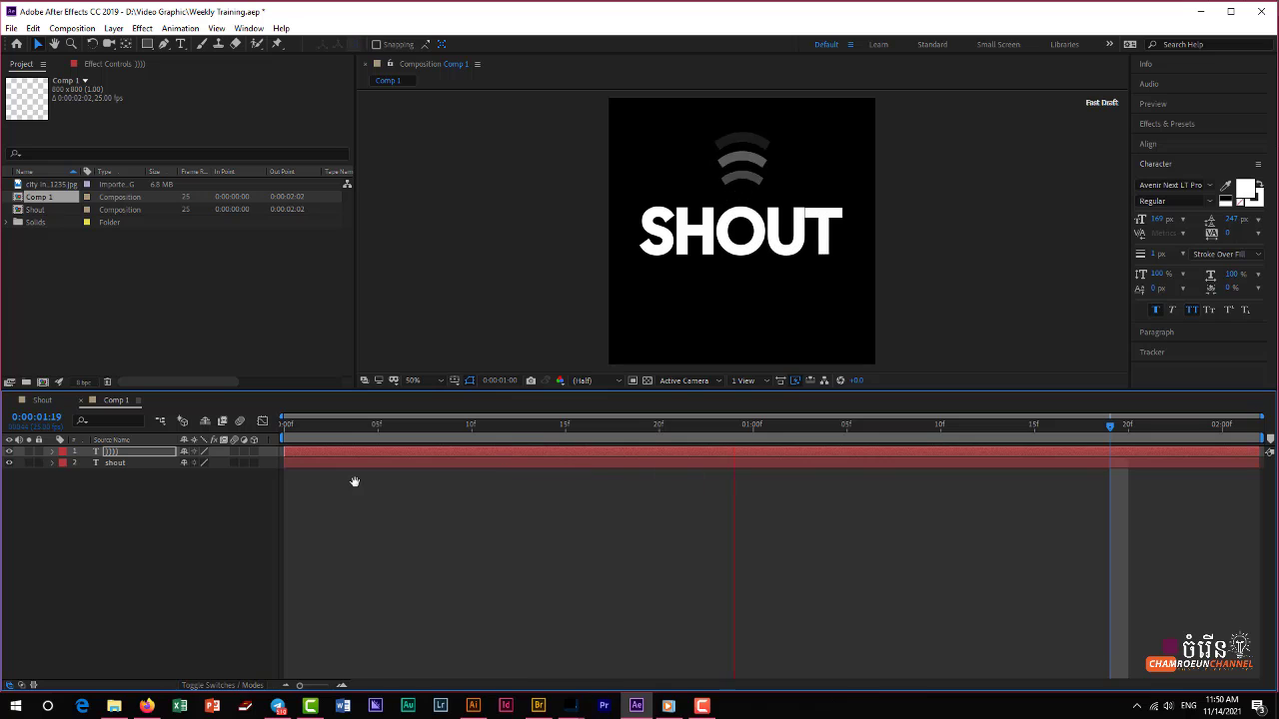
key(space)
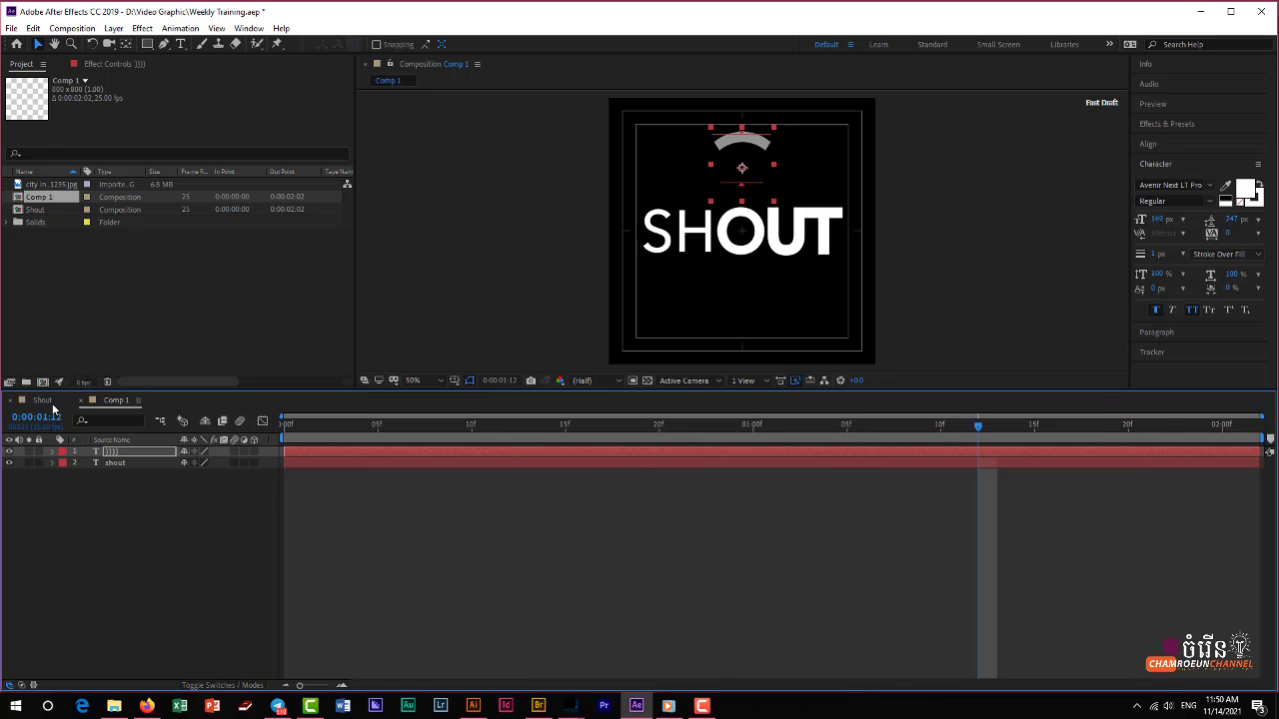
Preview the Shout composition from frame 9.
click(50, 403)
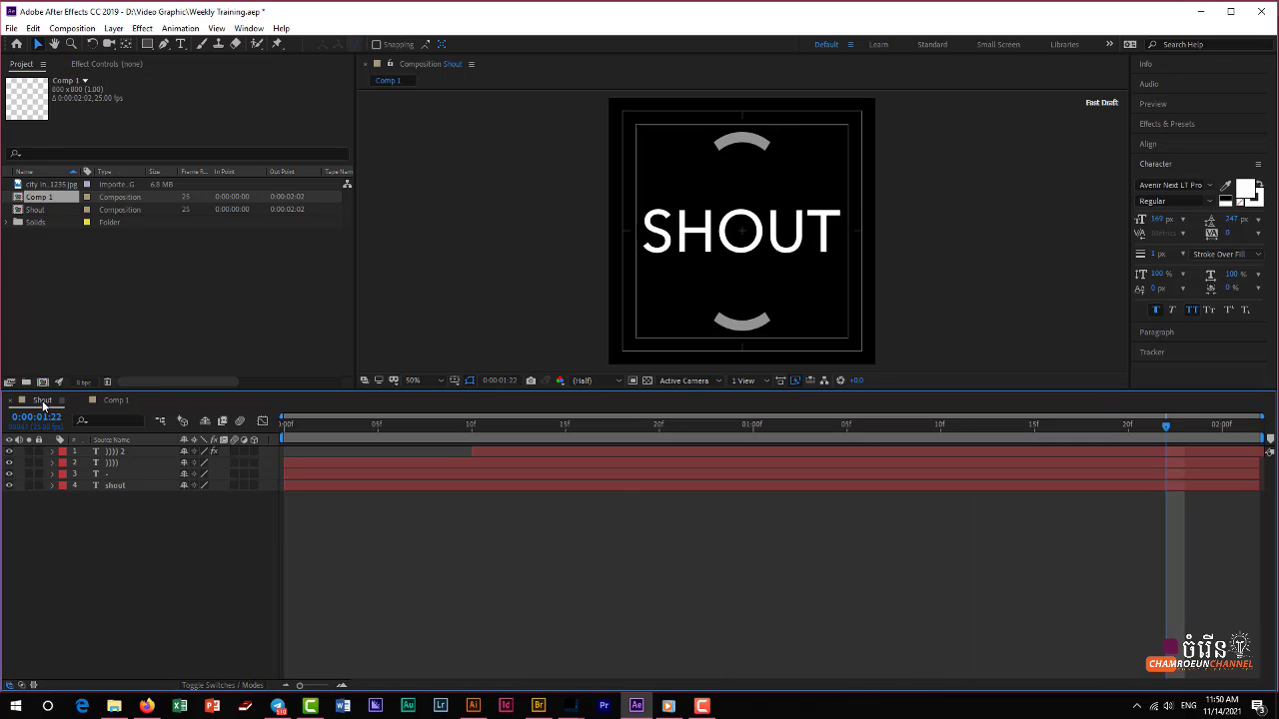
click(453, 424)
key(space)
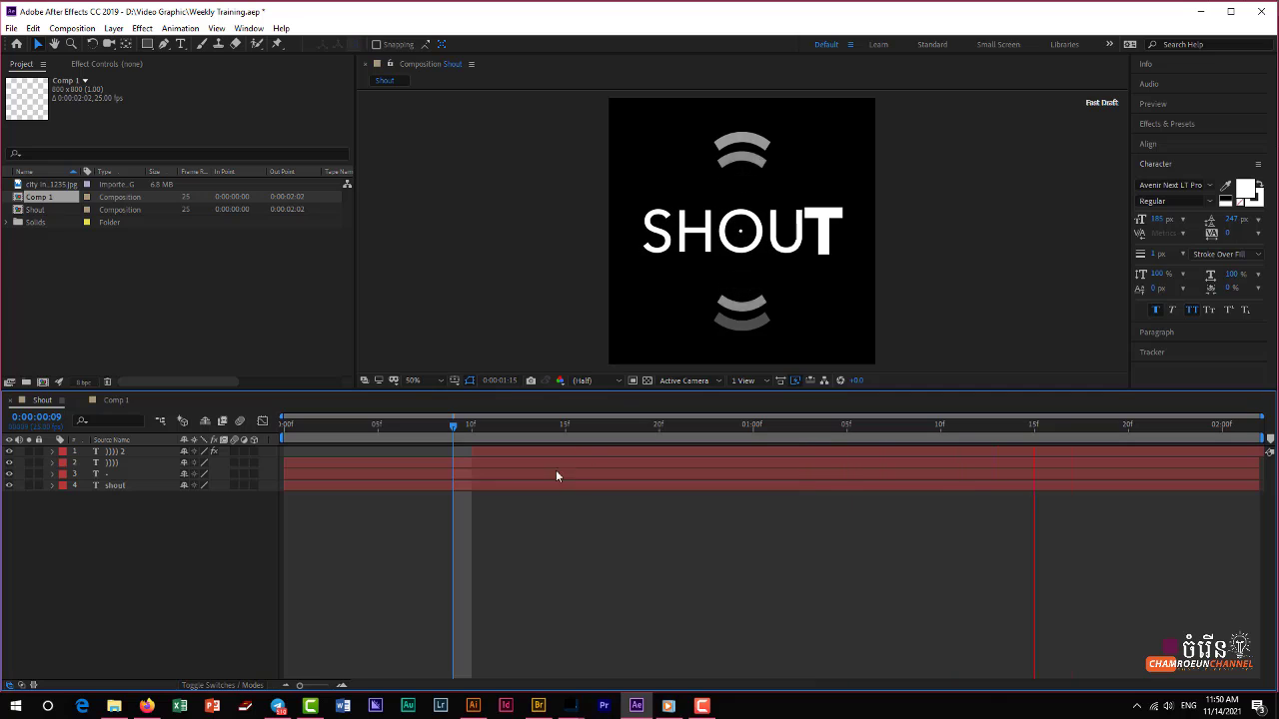
key(space)
Back in Comp 1, inspect the arcs and SHOUT layers, then deselect all.
click(117, 401)
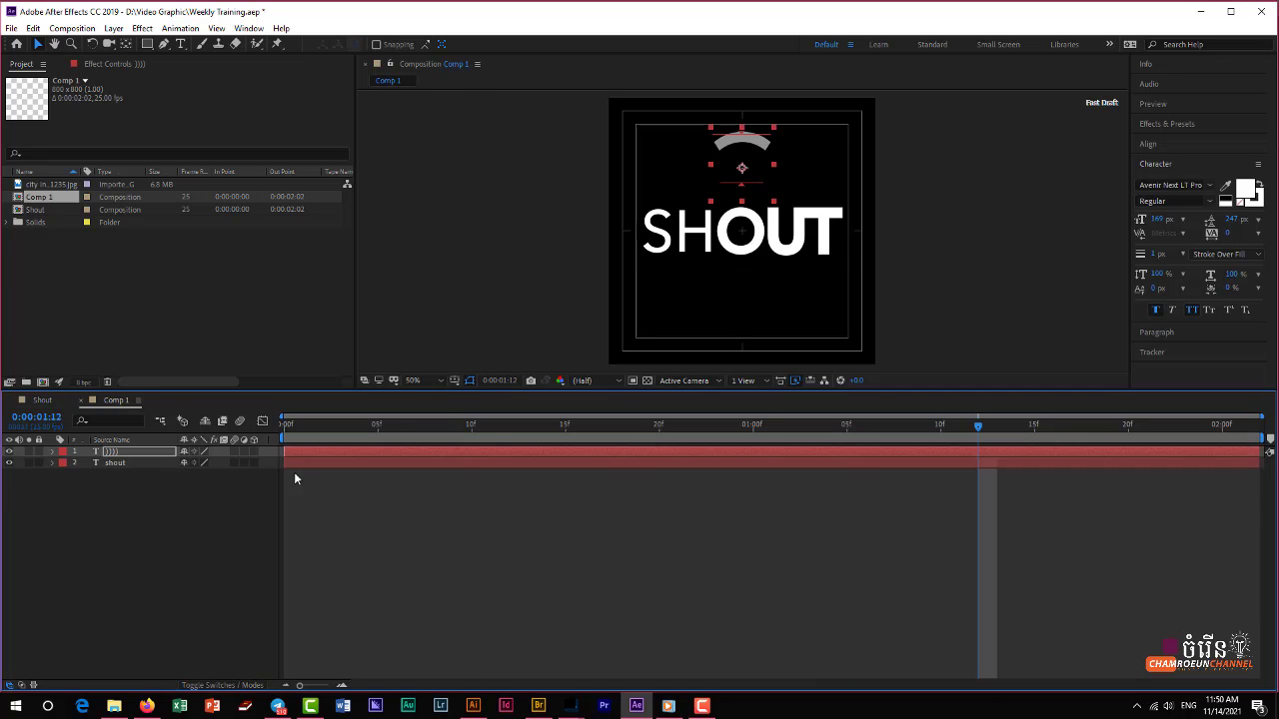
click(318, 452)
click(329, 523)
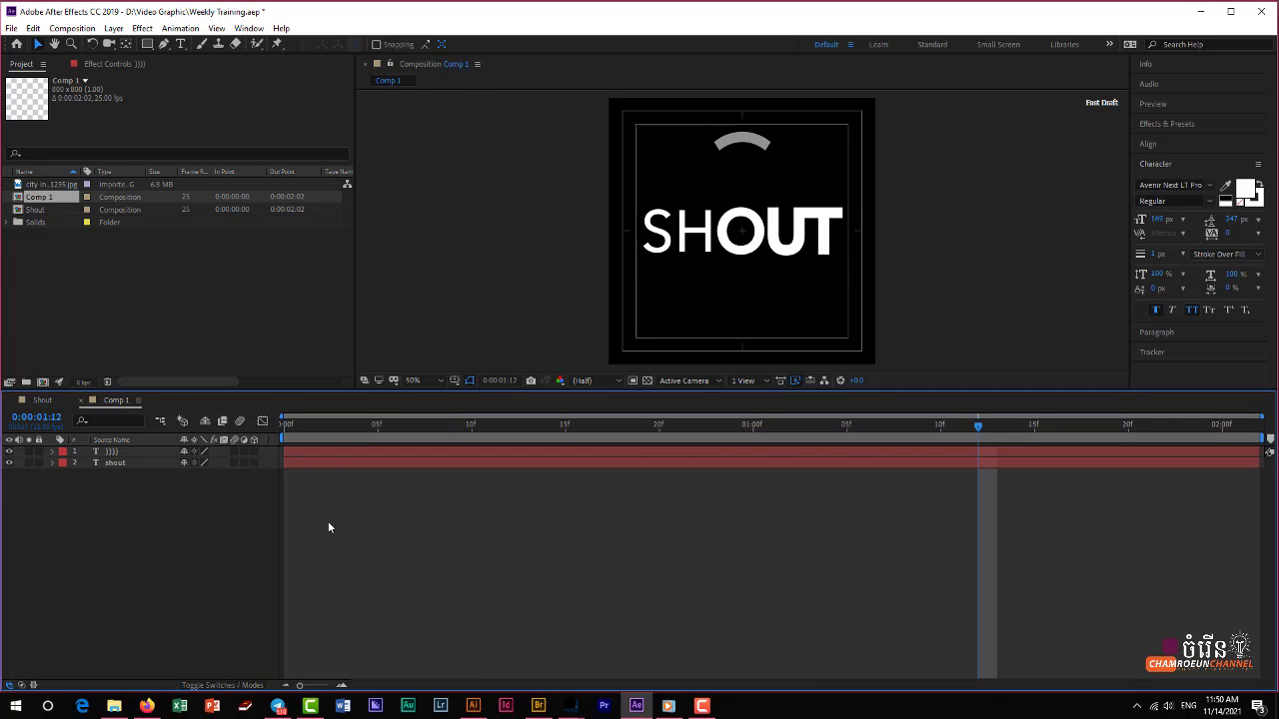
click(306, 452)
click(325, 464)
click(319, 453)
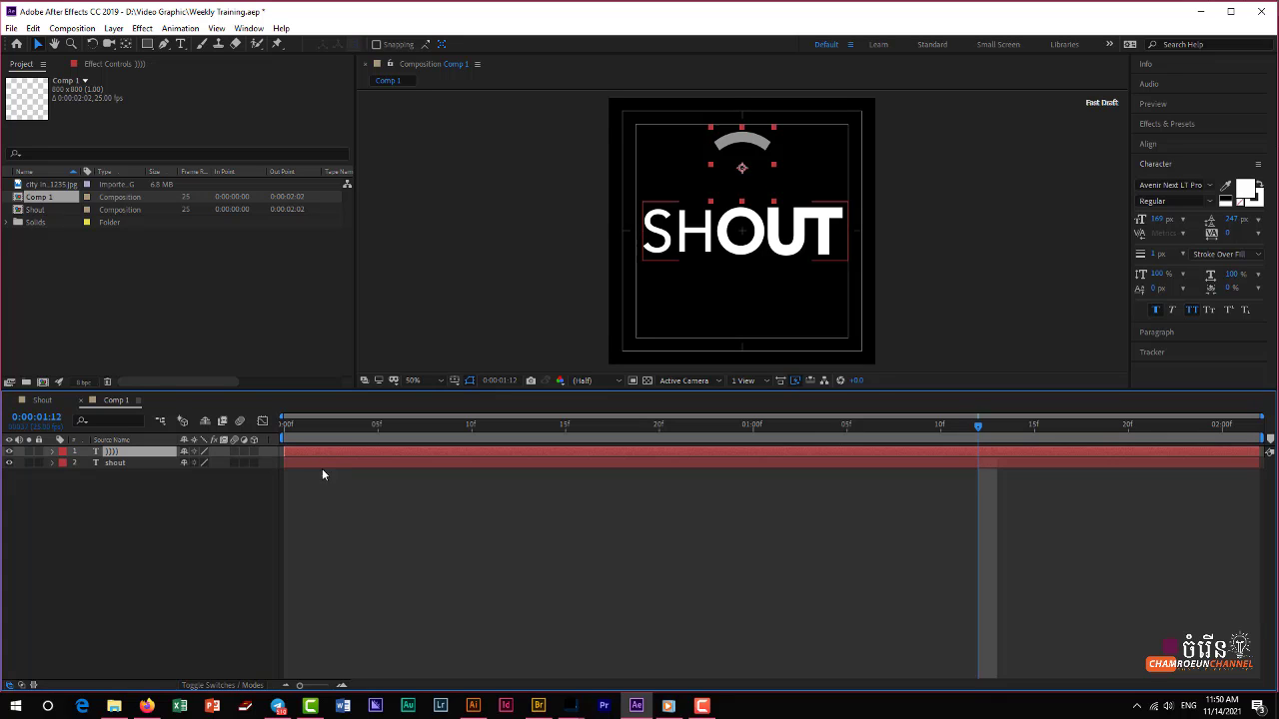
click(323, 563)
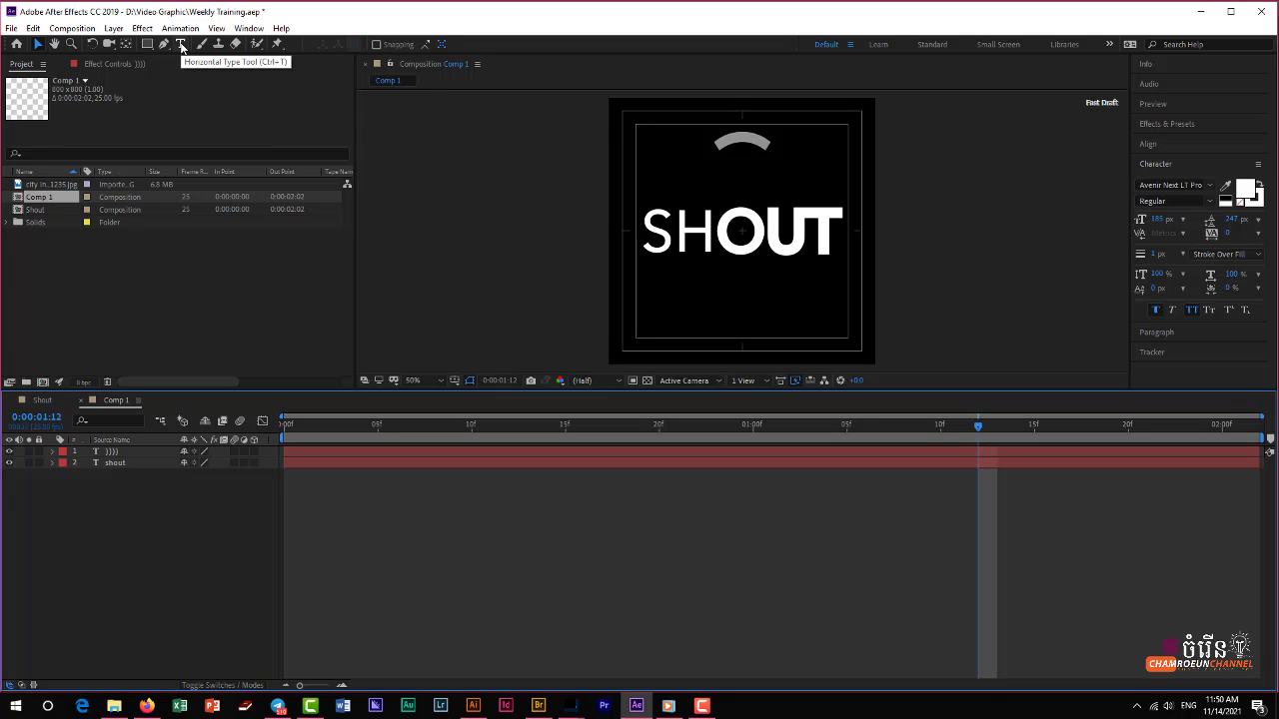
Create a new text layer containing a bullet character '•'.
double_click(181, 45)
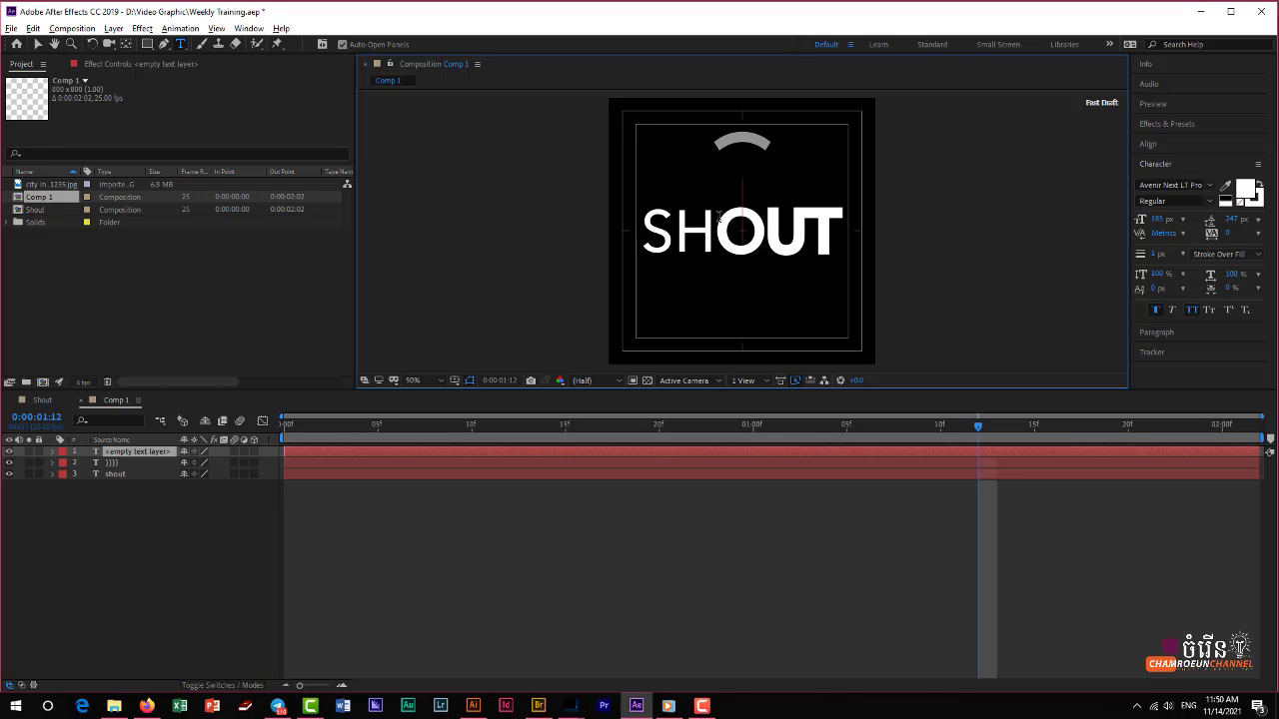
text(•)
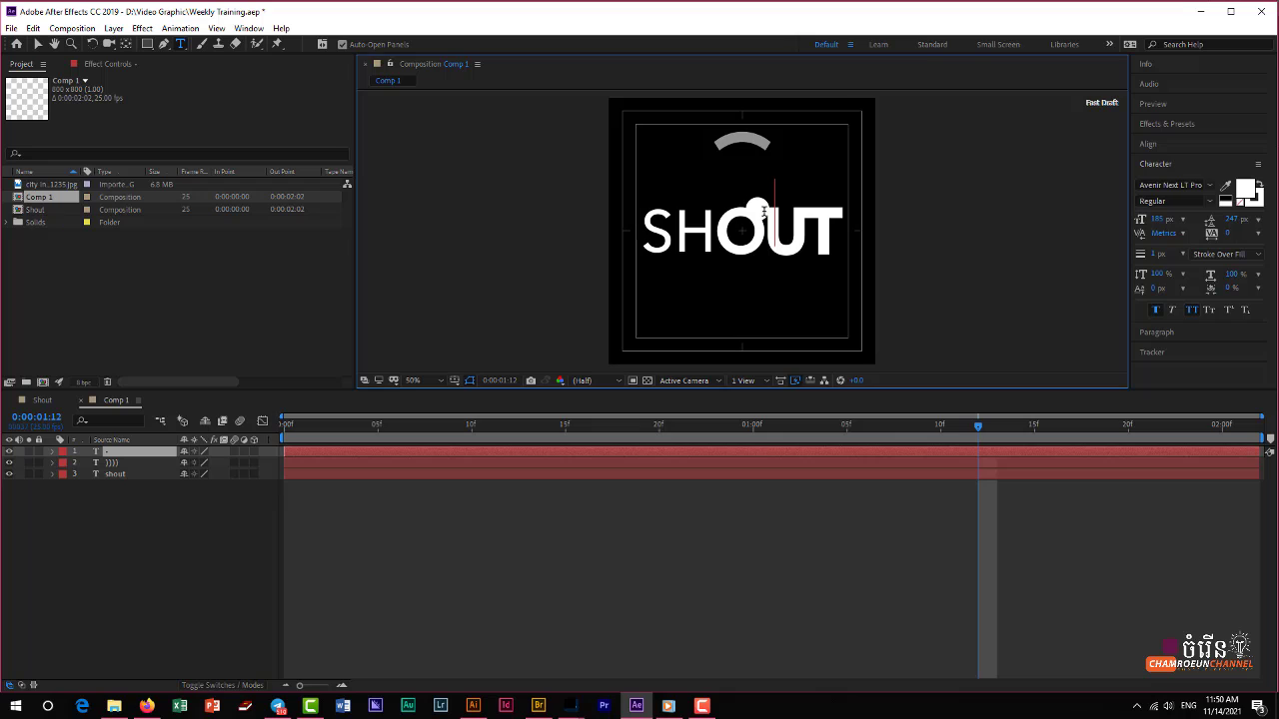
click(38, 44)
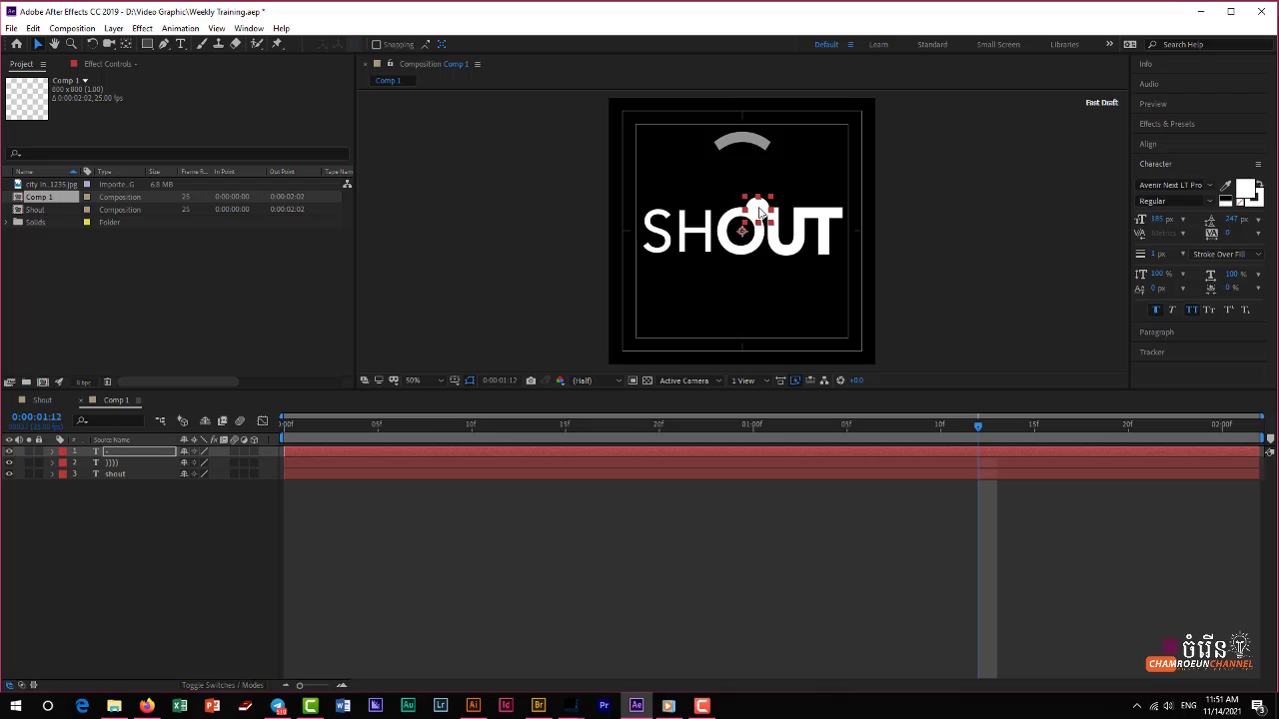
Move the dot into the centre of SHOUT's O, nudging it left and up.
click(759, 213)
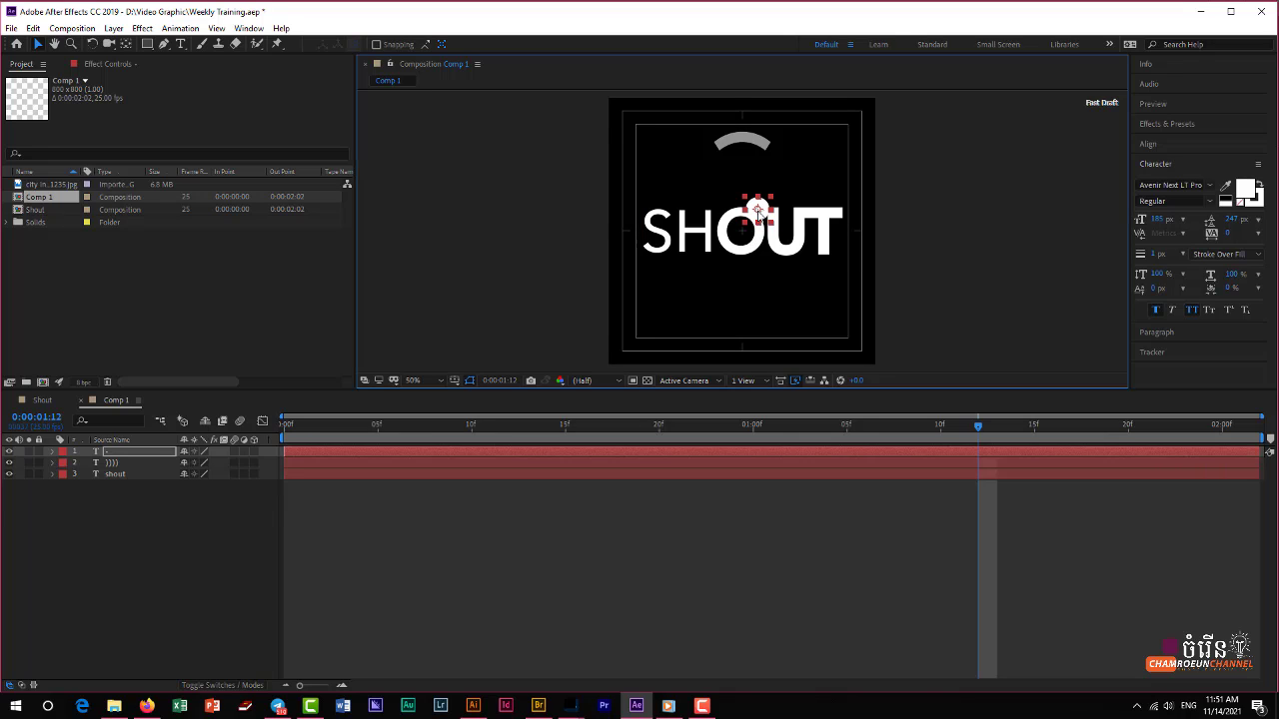
drag(758, 212, 742, 236)
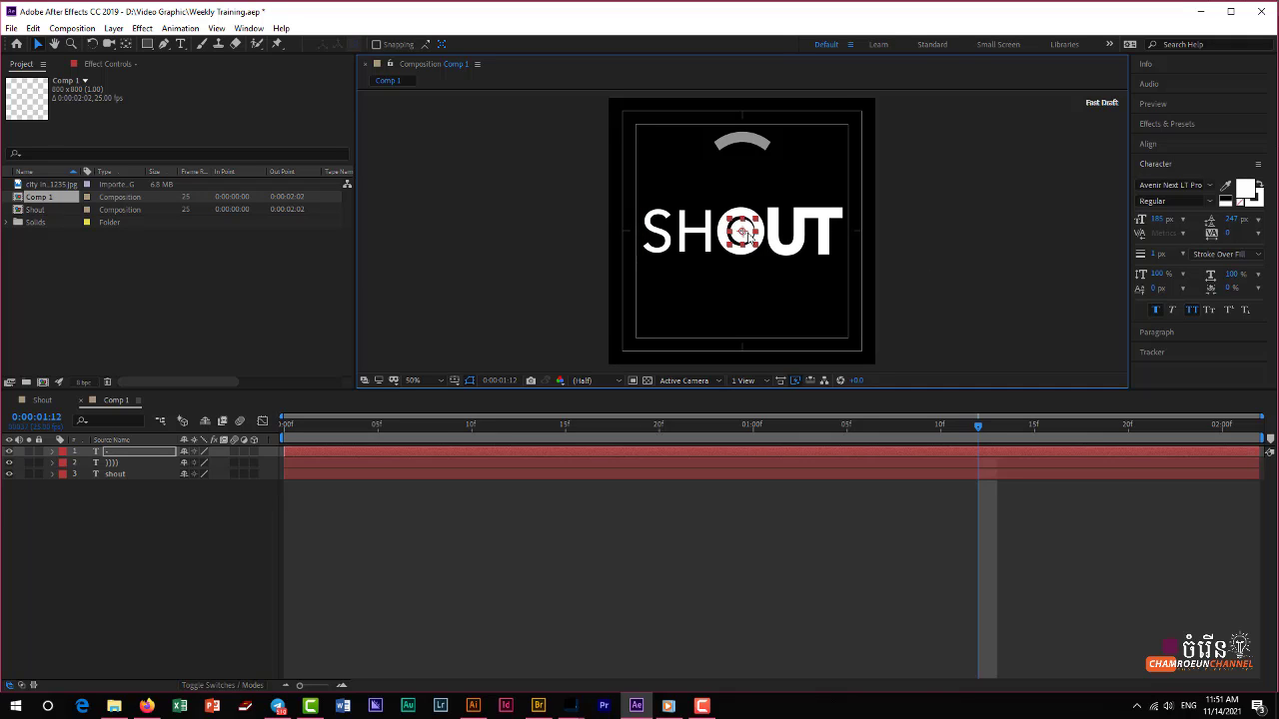
key(Left)
key(Left)
key(Up)
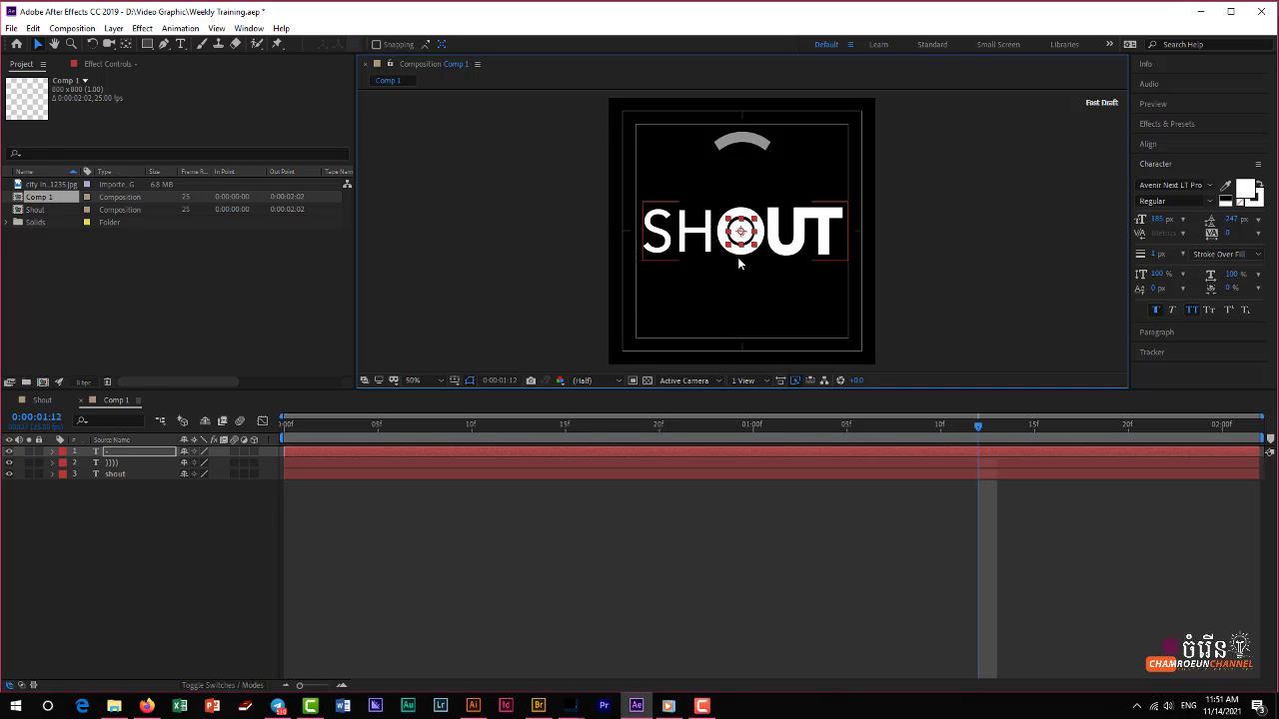
Select the dot layer and reveal its Scale property.
click(885, 332)
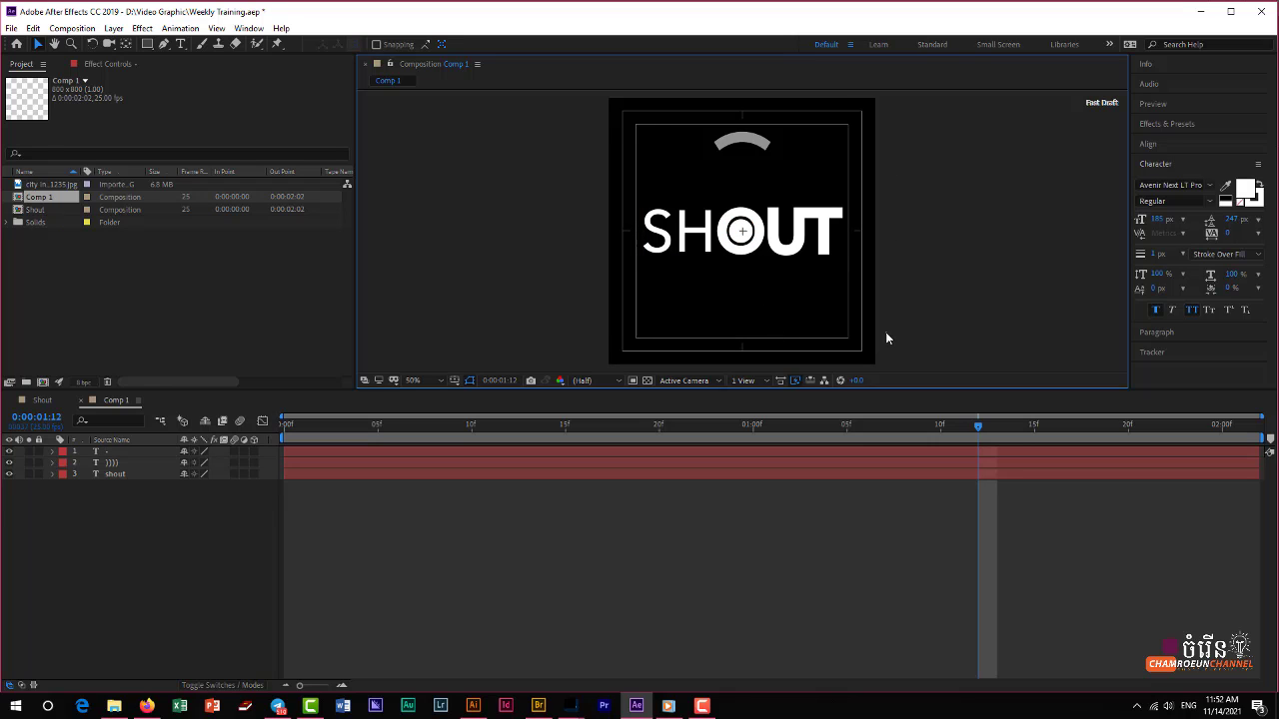
click(744, 240)
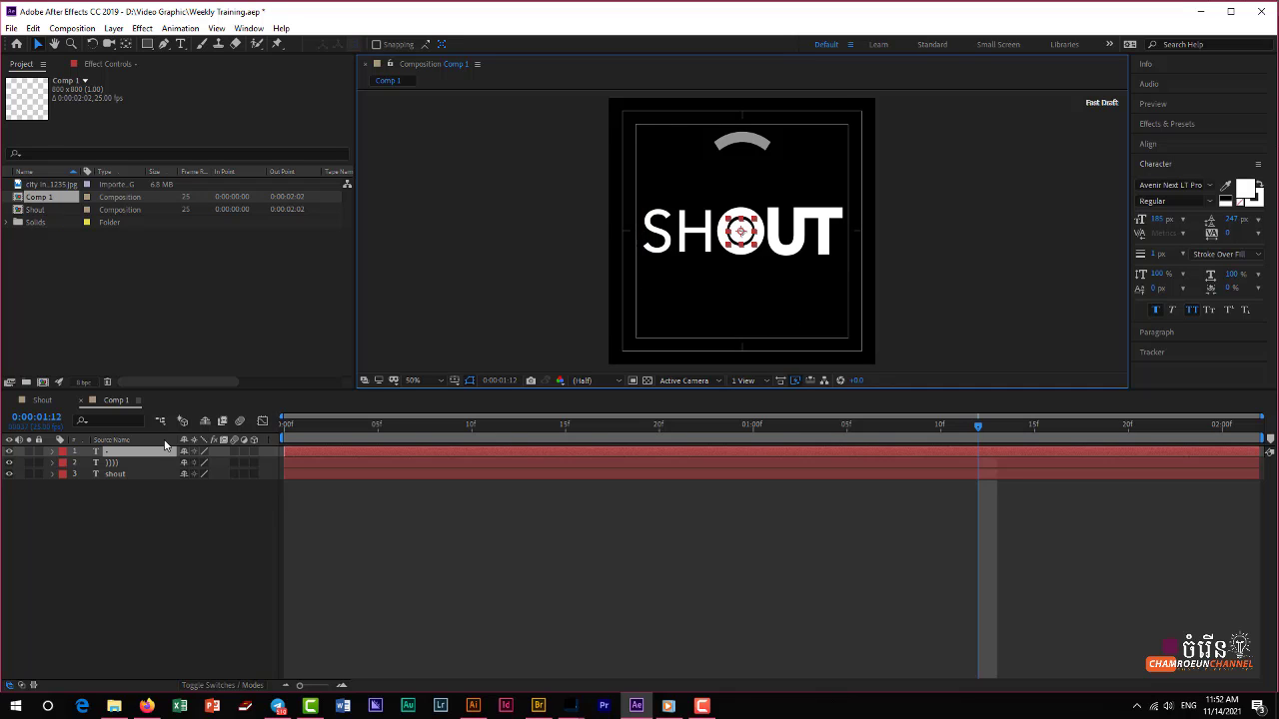
click(290, 456)
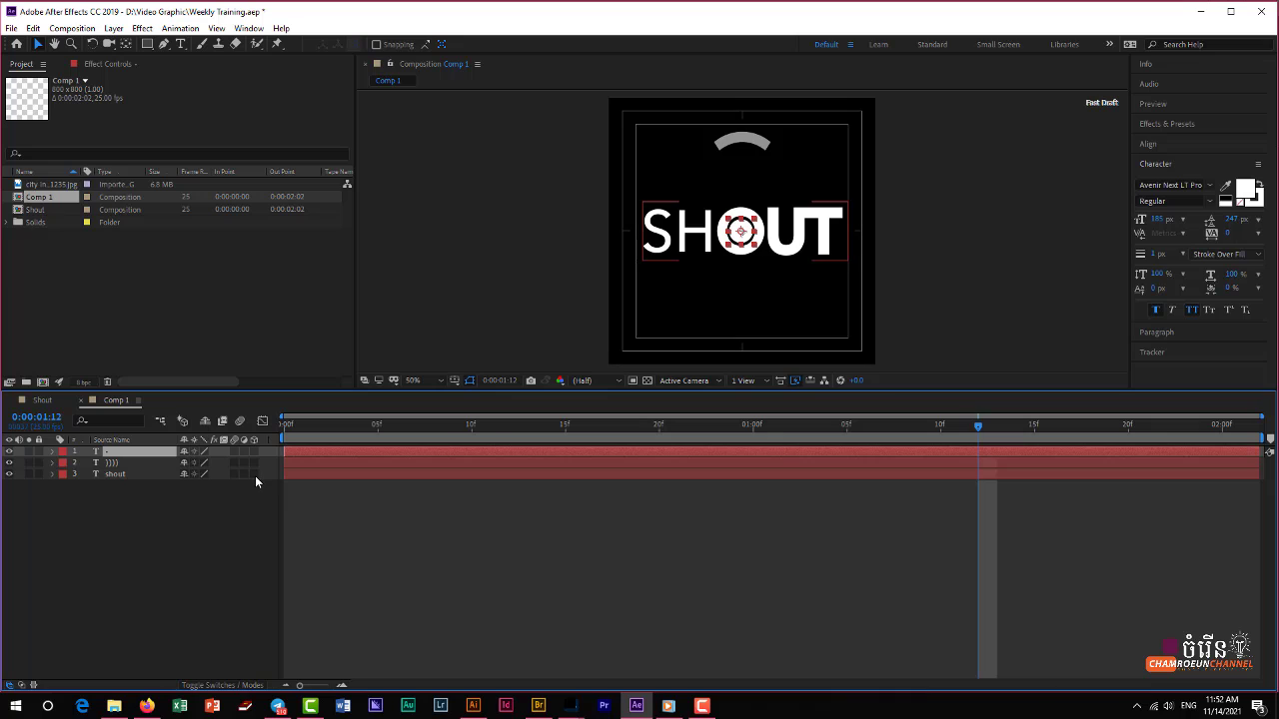
key(s)
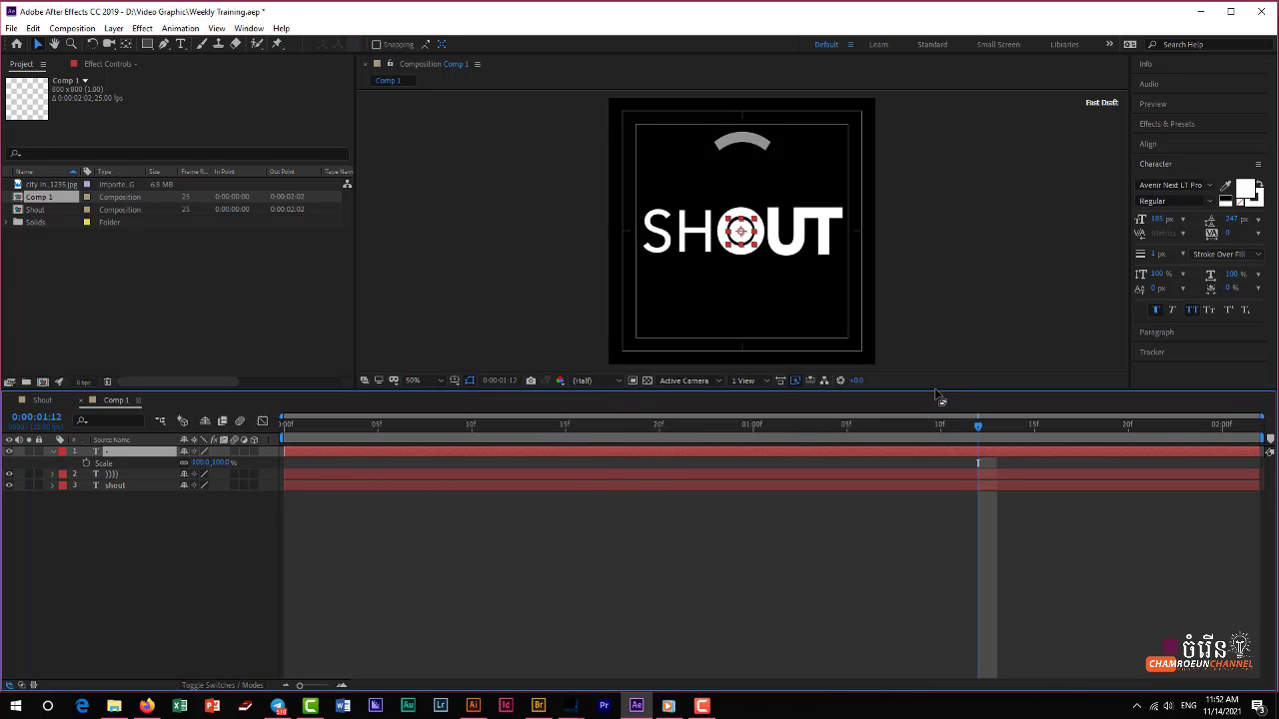
click(884, 426)
drag(288, 426, 514, 446)
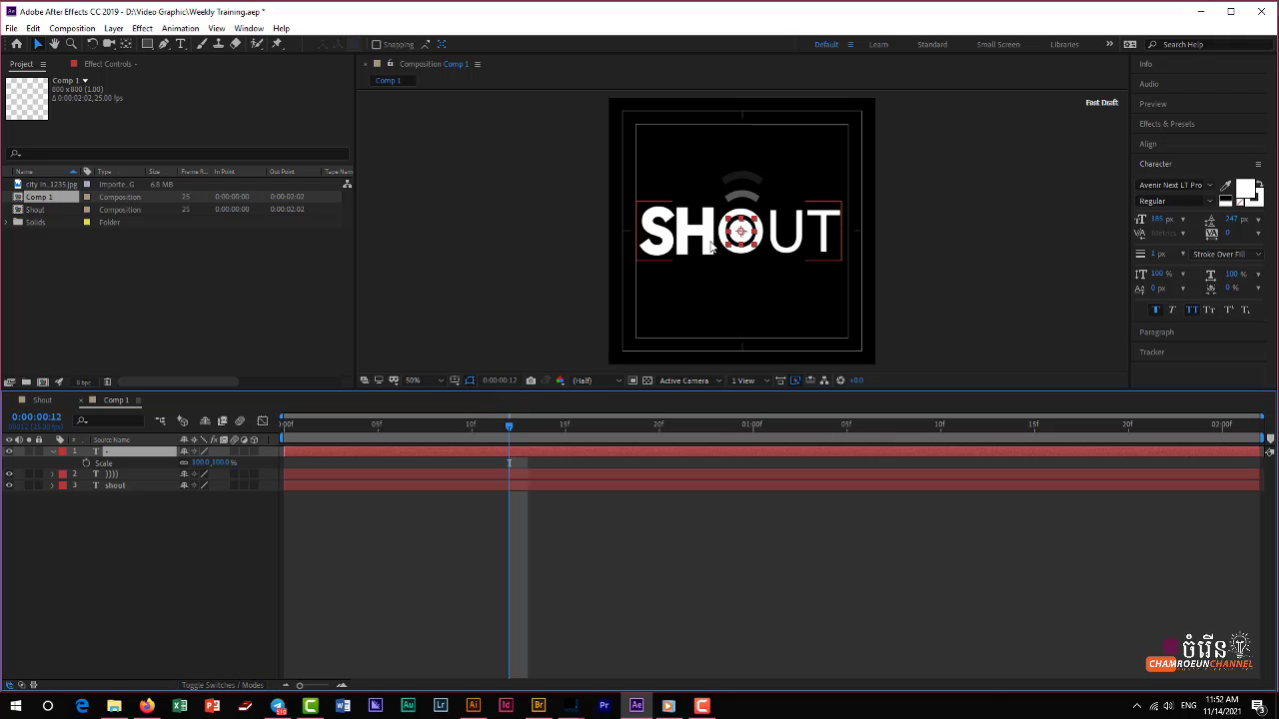
Set the dot's Scale to 80% at frame 20 and add a keyframe.
drag(510, 429, 658, 444)
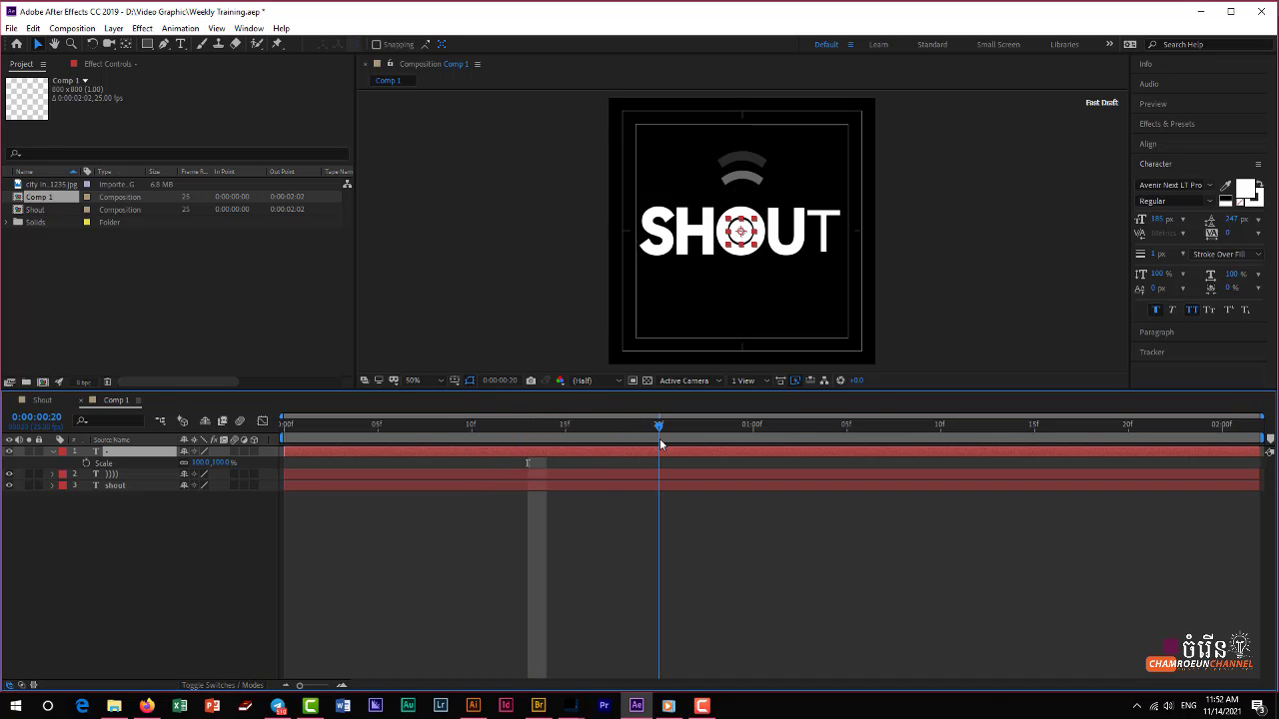
click(201, 462)
text(80)
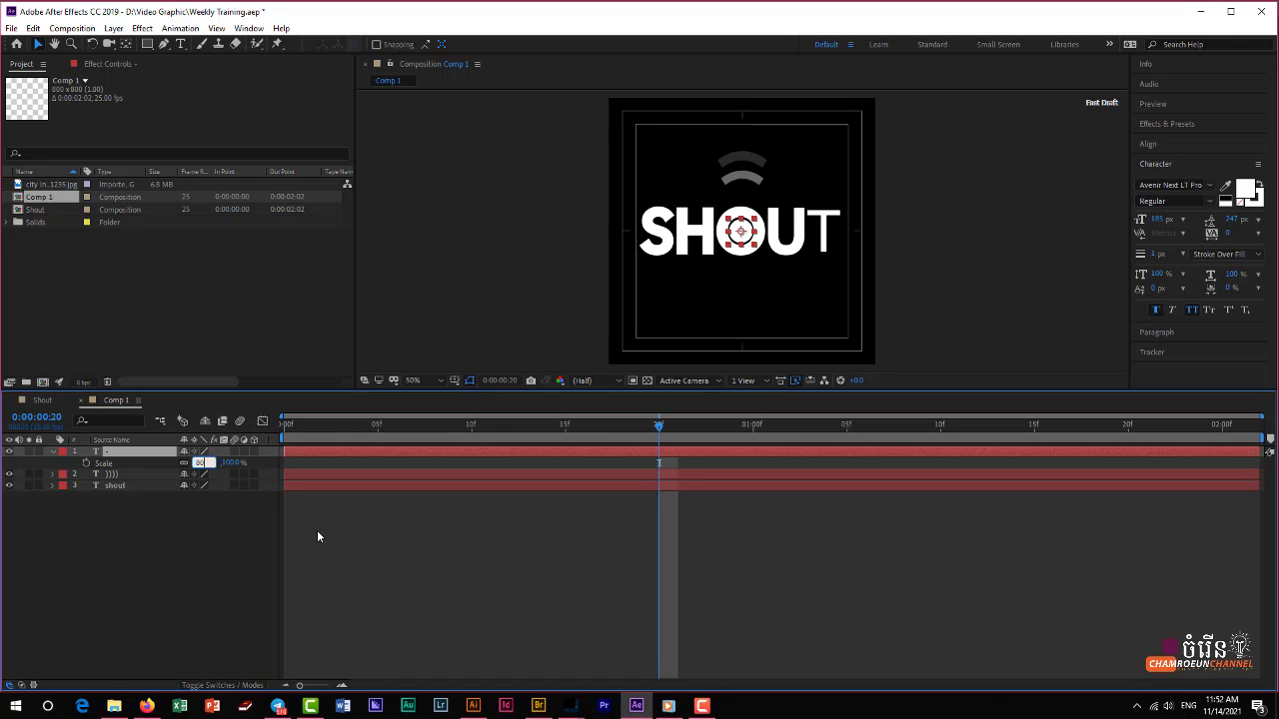
key(Return)
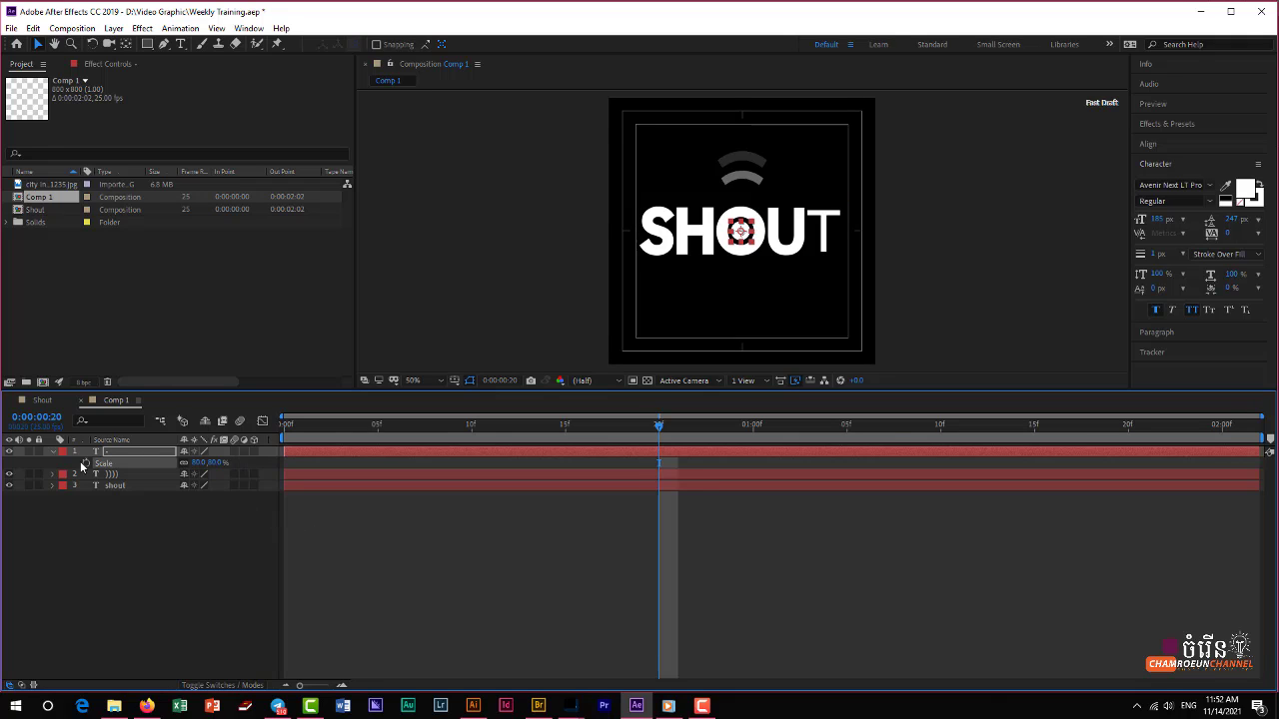
click(86, 462)
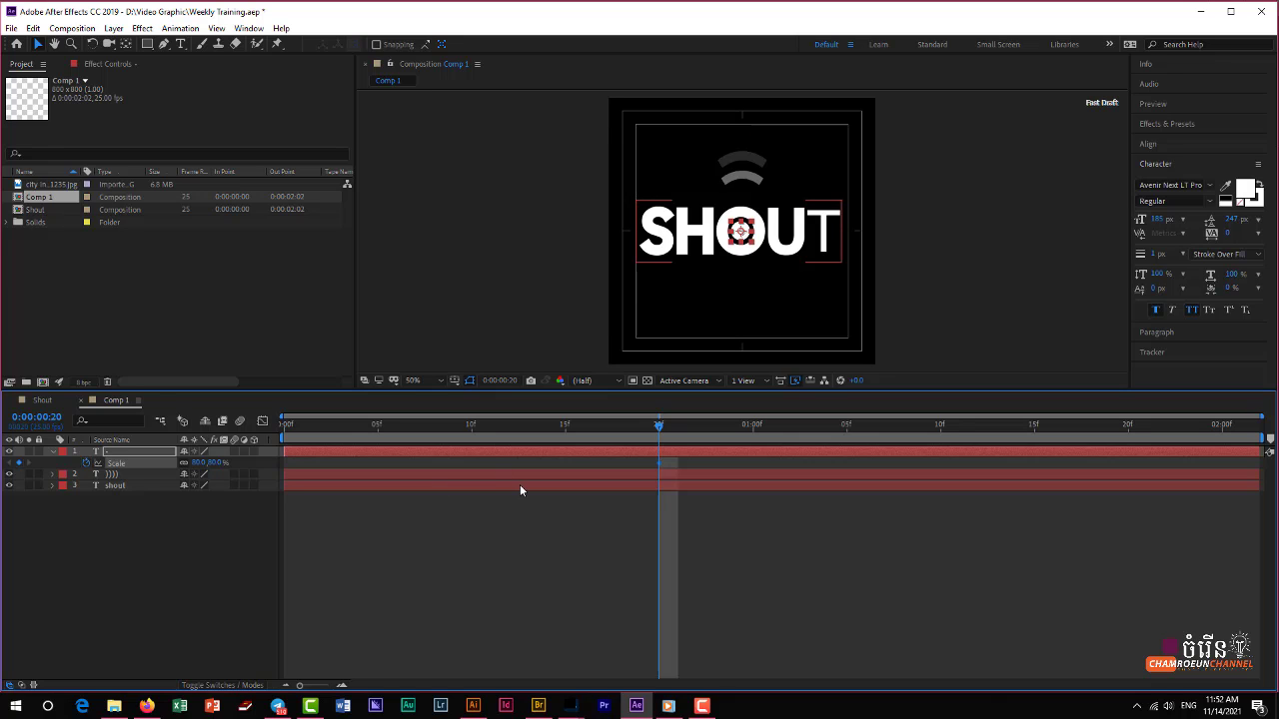
Add a 0% Scale keyframe at frame 15 so the dot pops in.
click(692, 453)
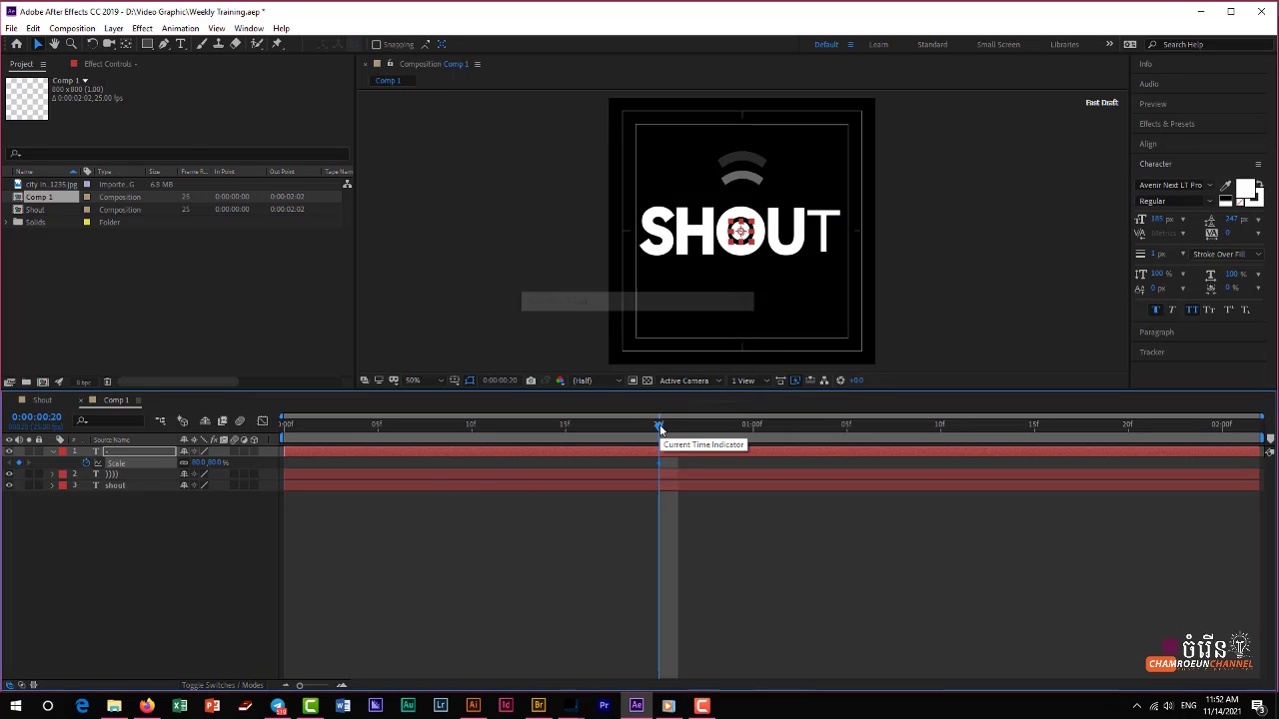
click(563, 427)
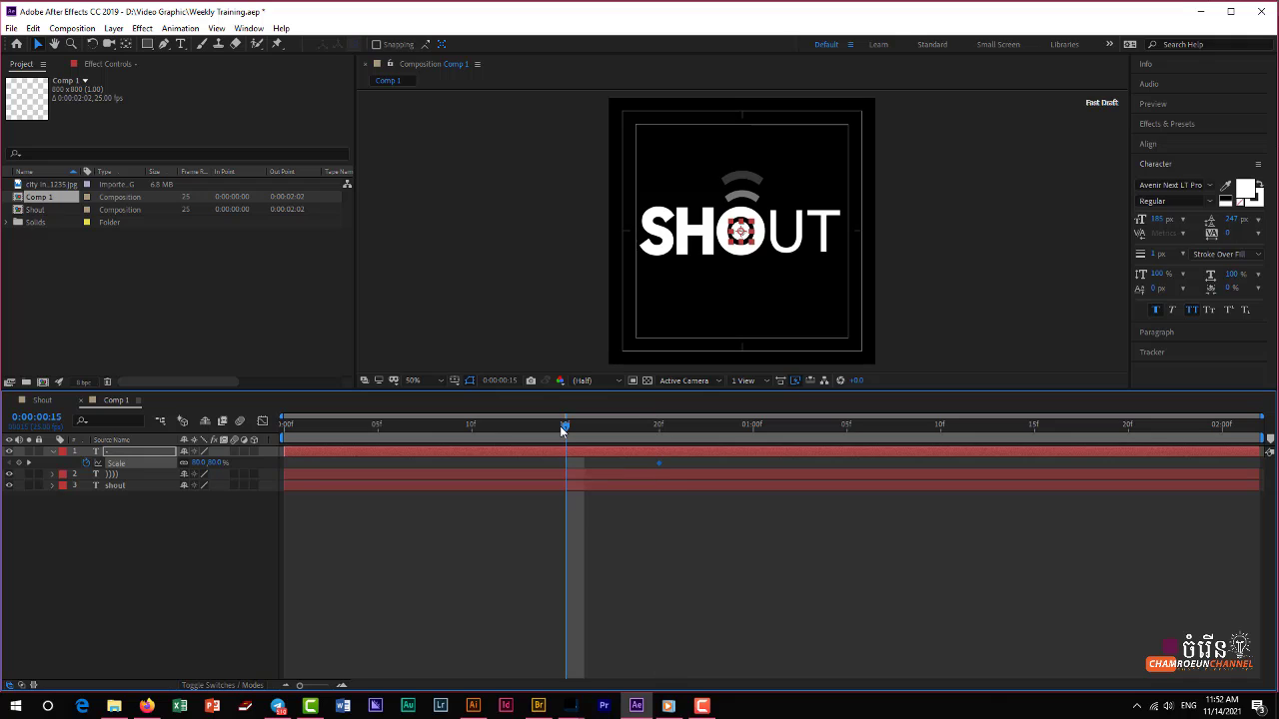
click(603, 483)
key(space)
key(space)
click(203, 462)
text(0)
key(Return)
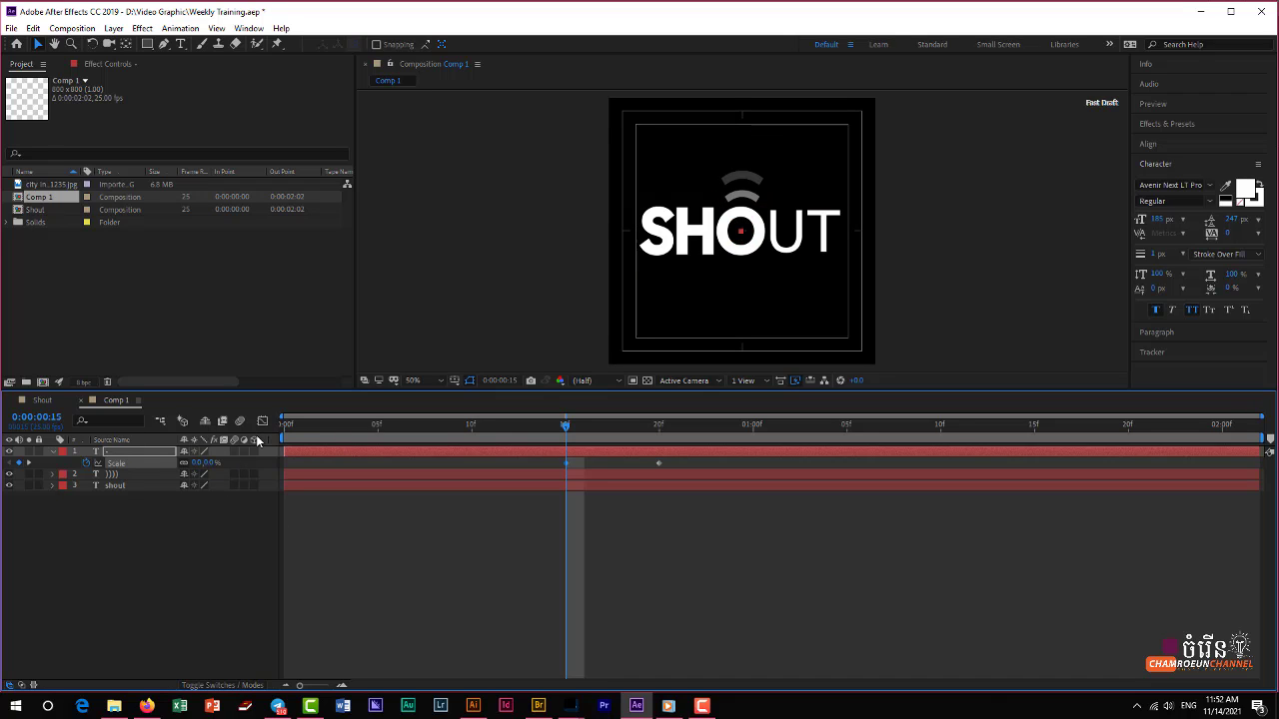
key(space)
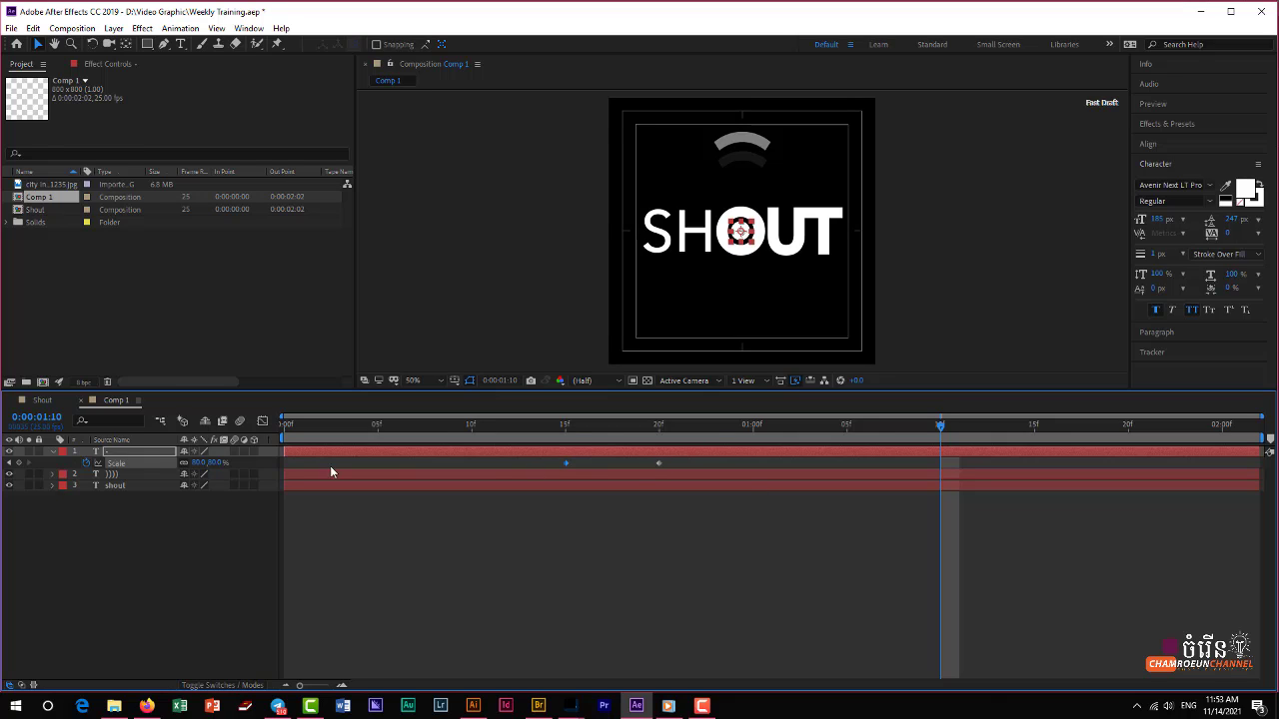
Add a 0% Scale keyframe at 1:10 and preview the dot from the start.
click(214, 463)
text(0)
key(Return)
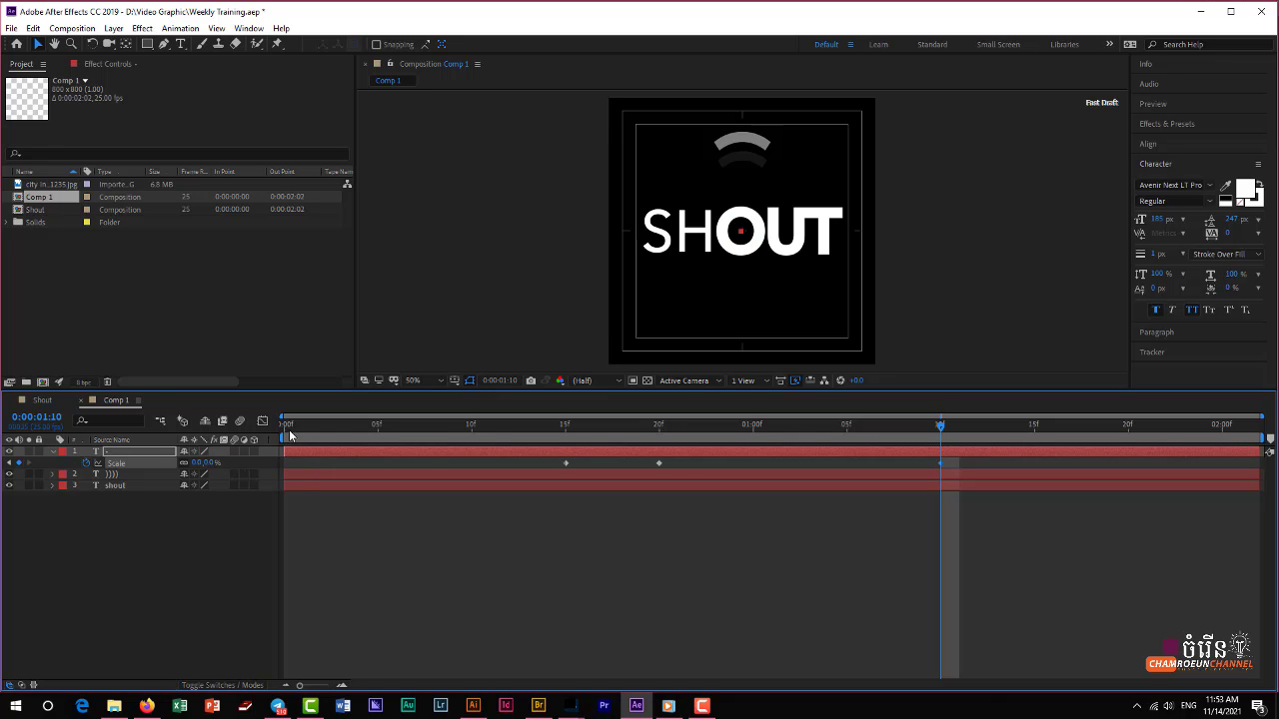
click(289, 430)
key(space)
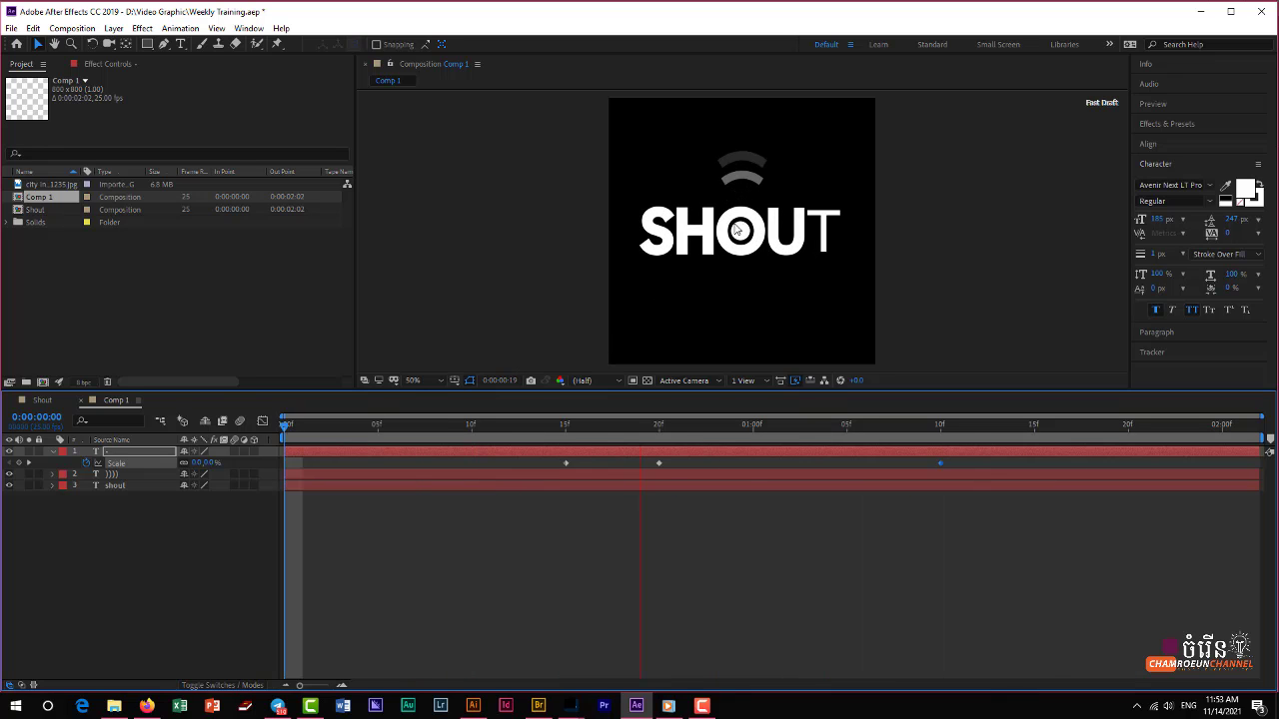
key(space)
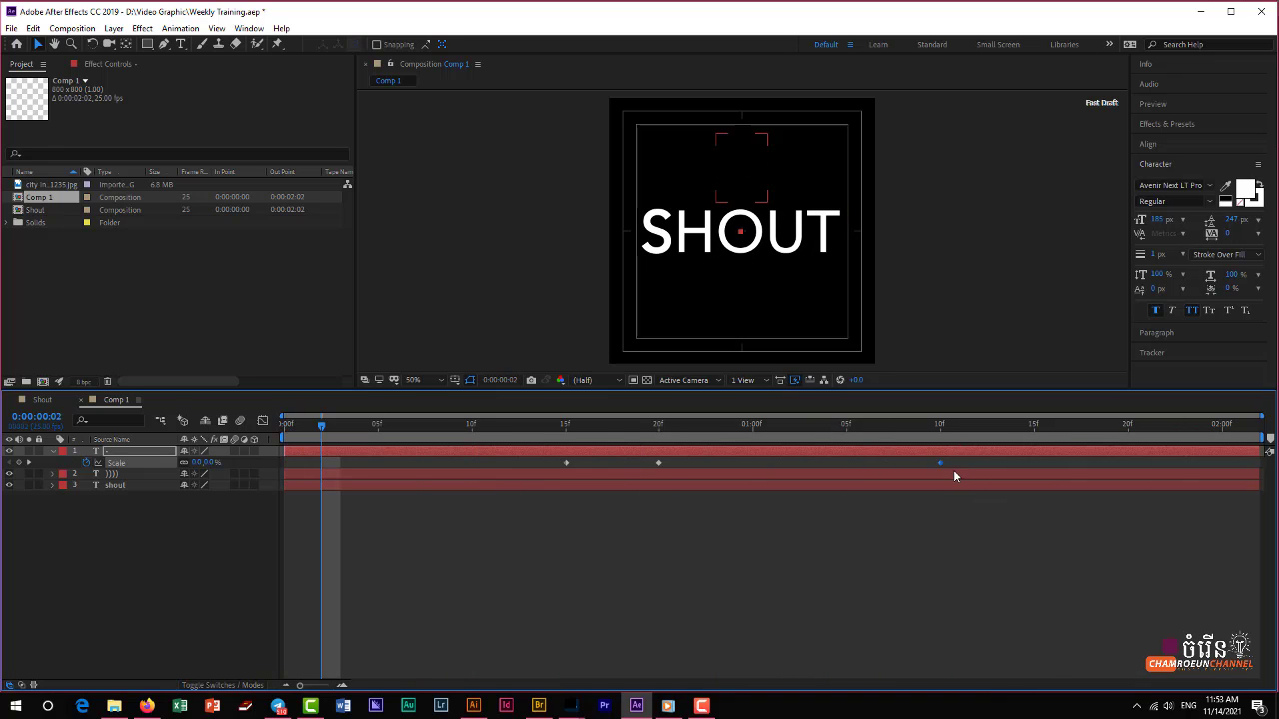
Move the last Scale keyframe to 1:05 and preview from frame 13.
drag(939, 463, 850, 462)
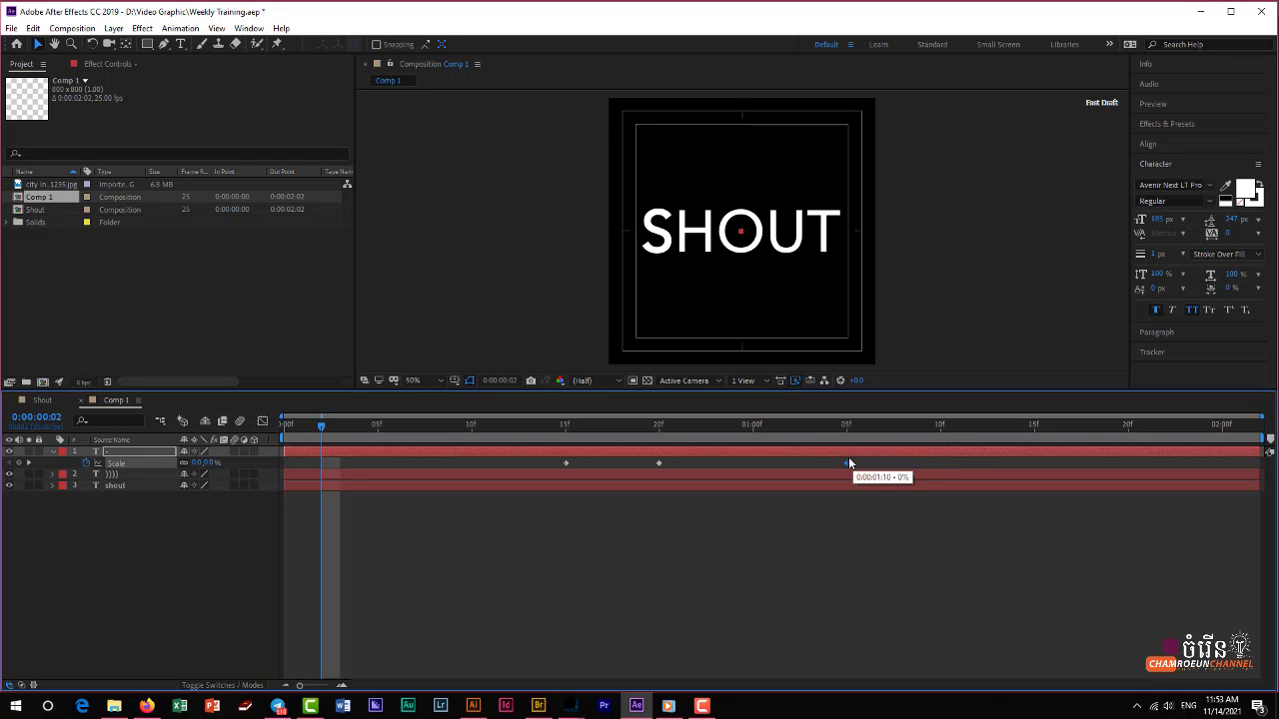
click(523, 426)
key(space)
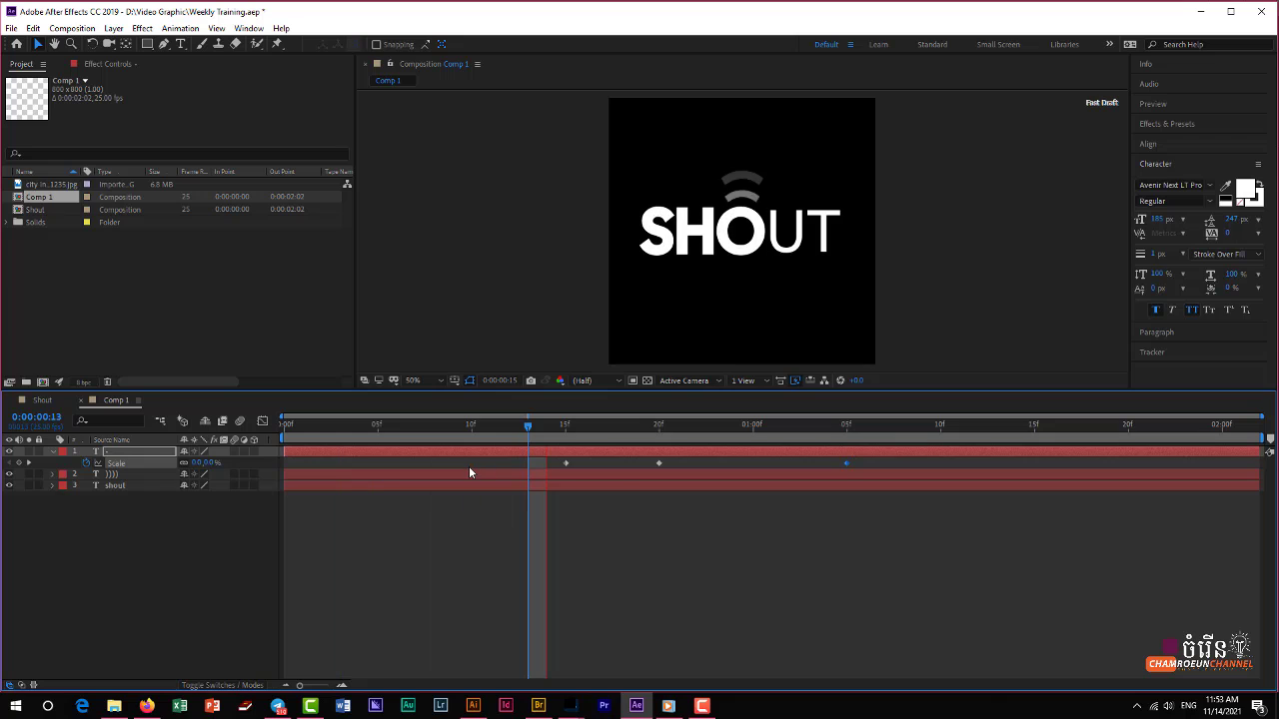
key(space)
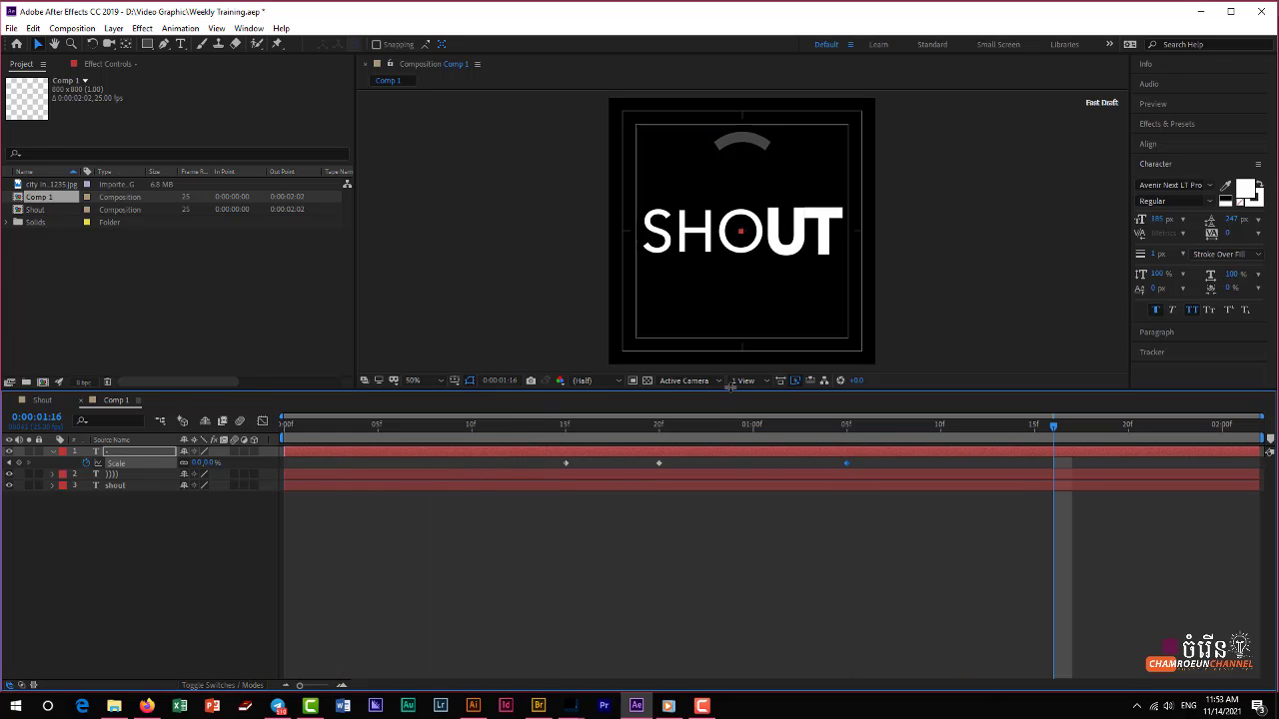
click(292, 425)
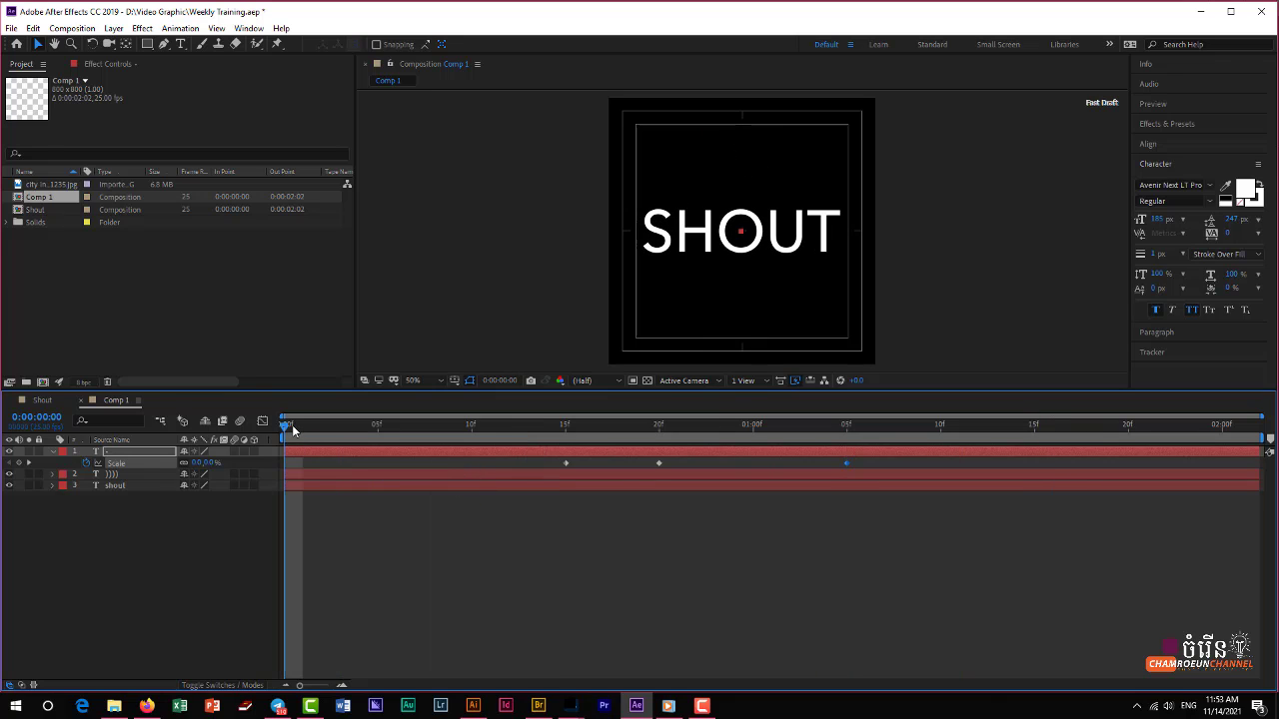
key(space)
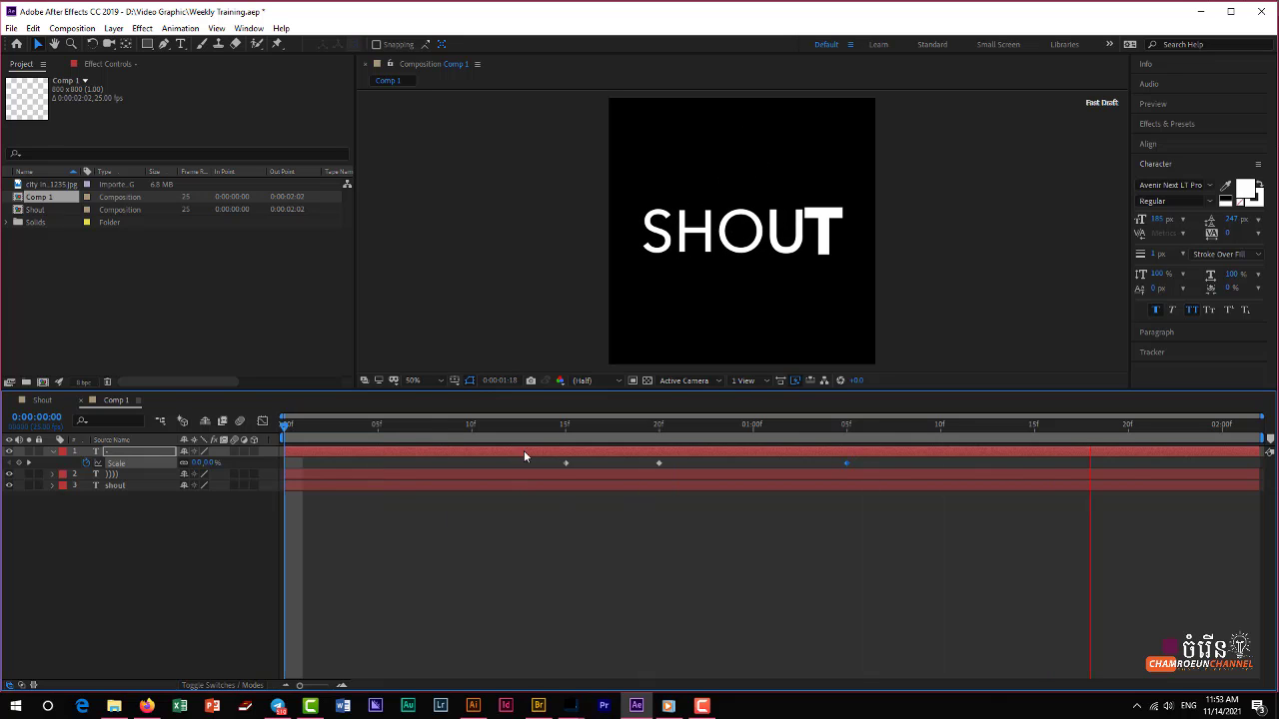
key(space)
click(566, 427)
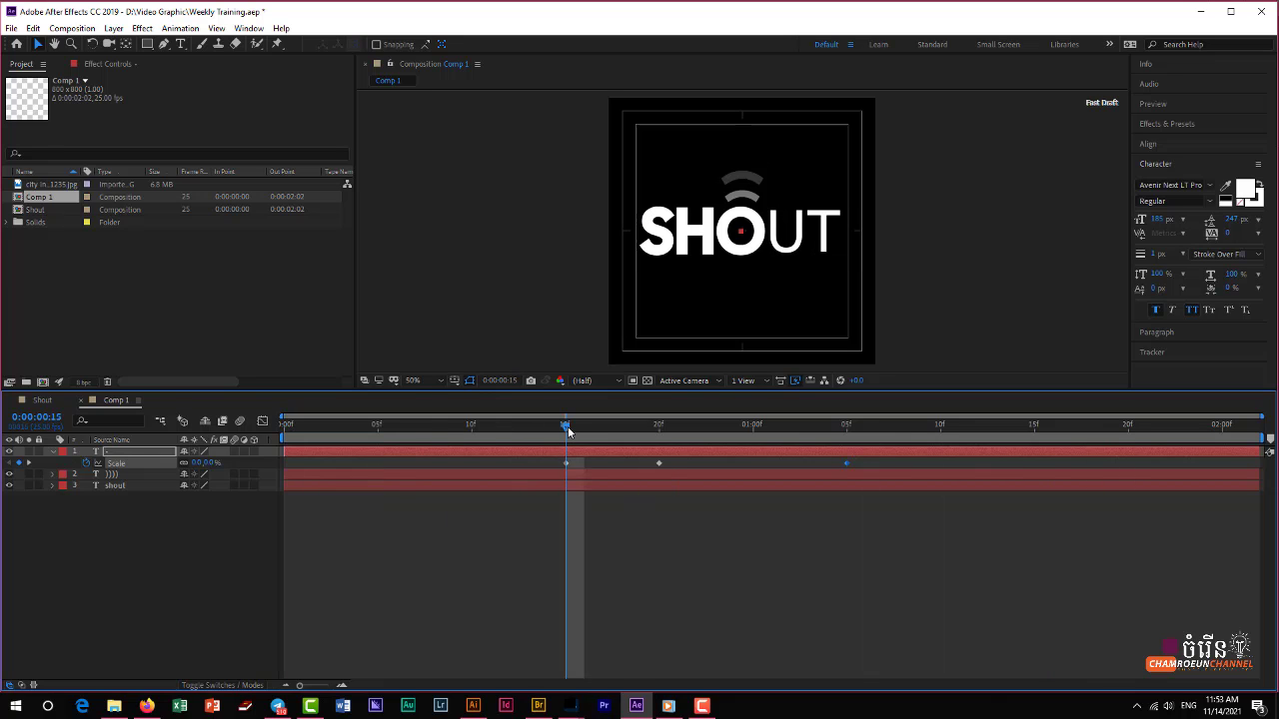
click(738, 190)
click(744, 278)
click(746, 186)
click(124, 475)
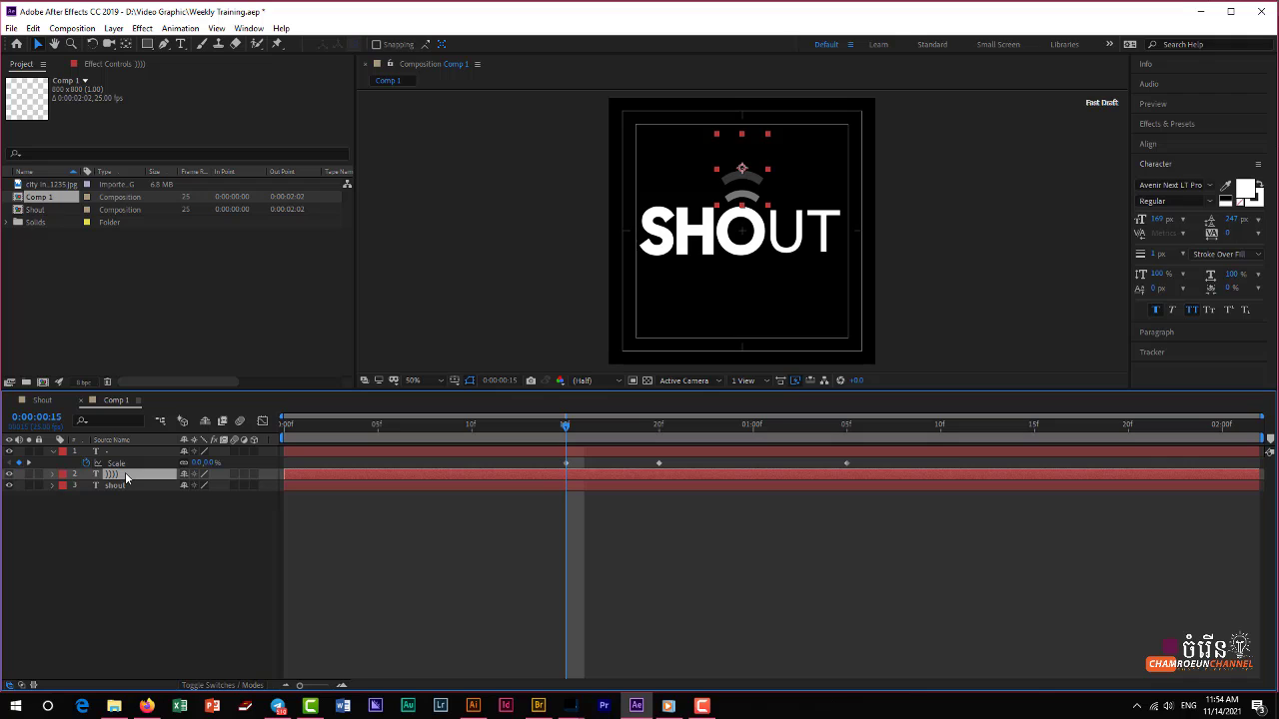
Duplicate the ))) arcs layer and search Effects & Presets for 'mir' to find Mirror.
key(ctrl+d)
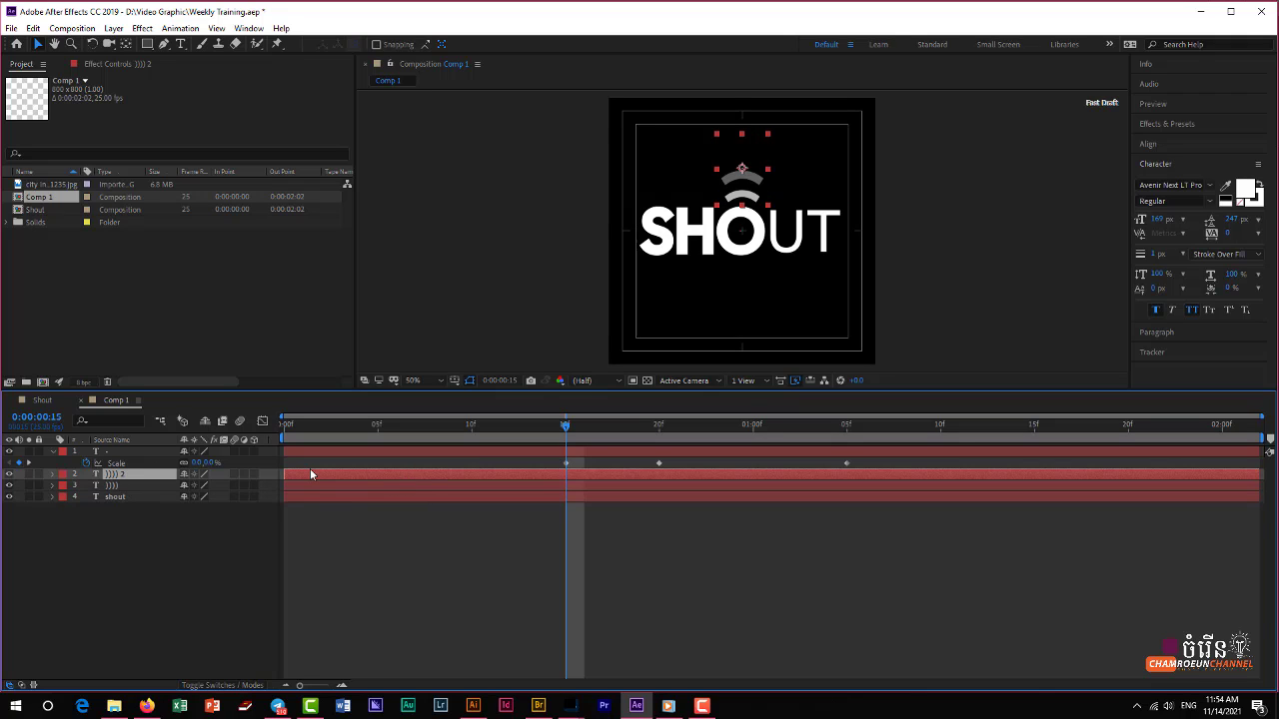
click(1165, 126)
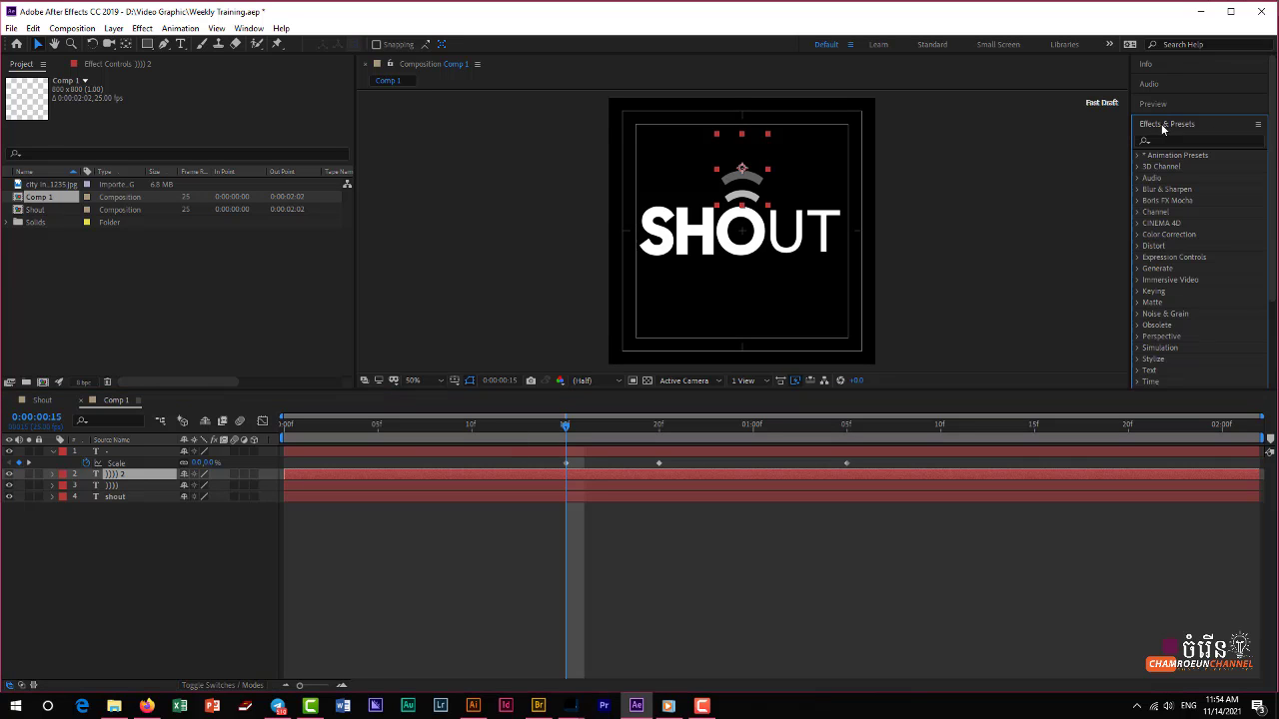
click(1166, 143)
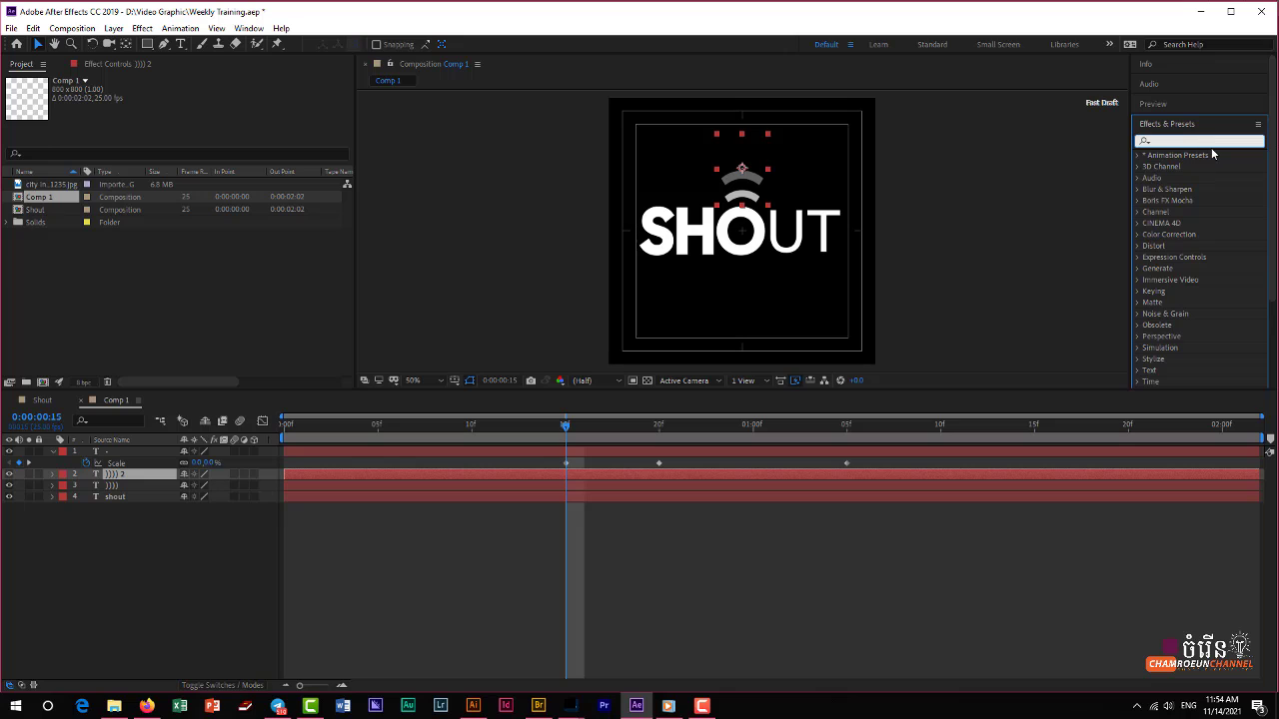
text(mk)
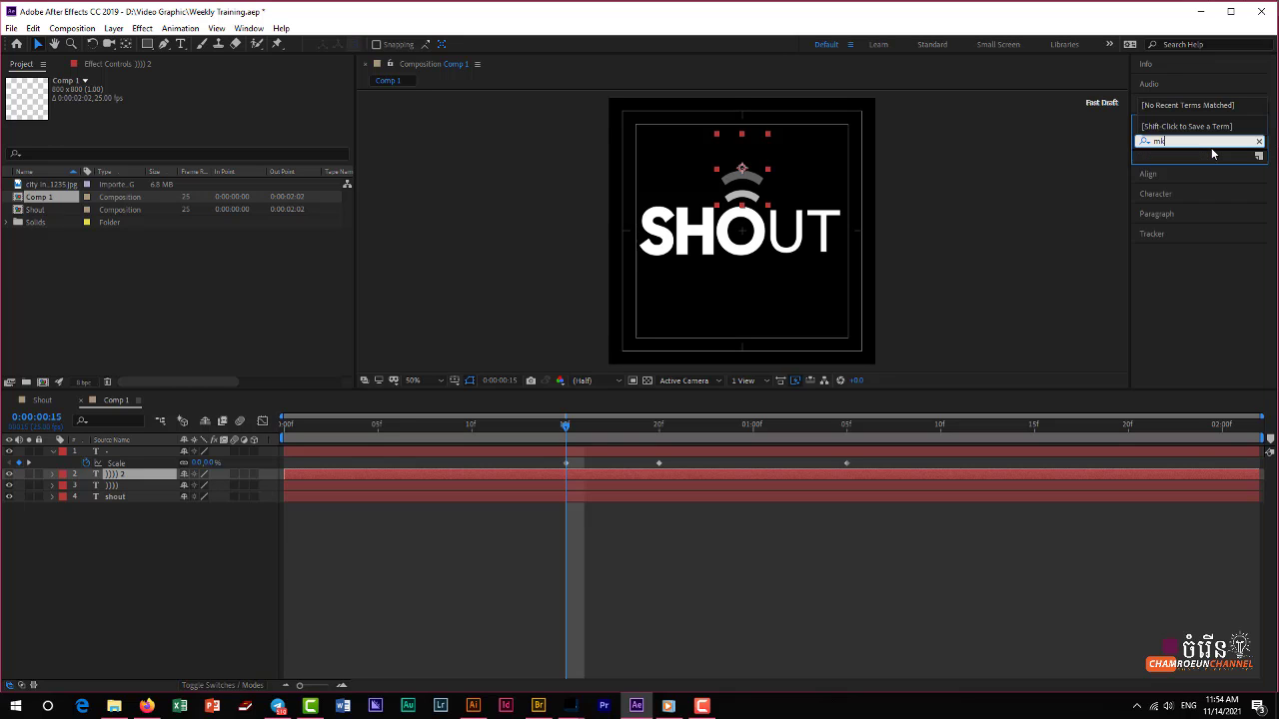
key(BackSpace)
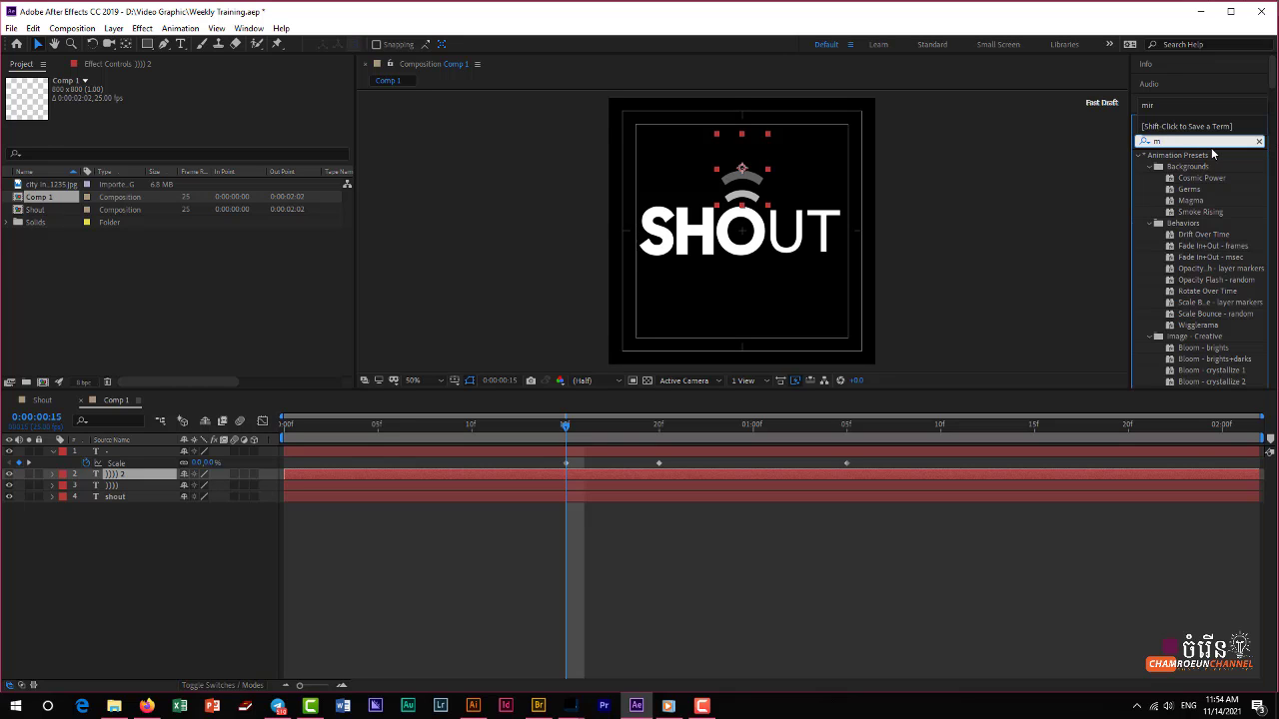
text(ir)
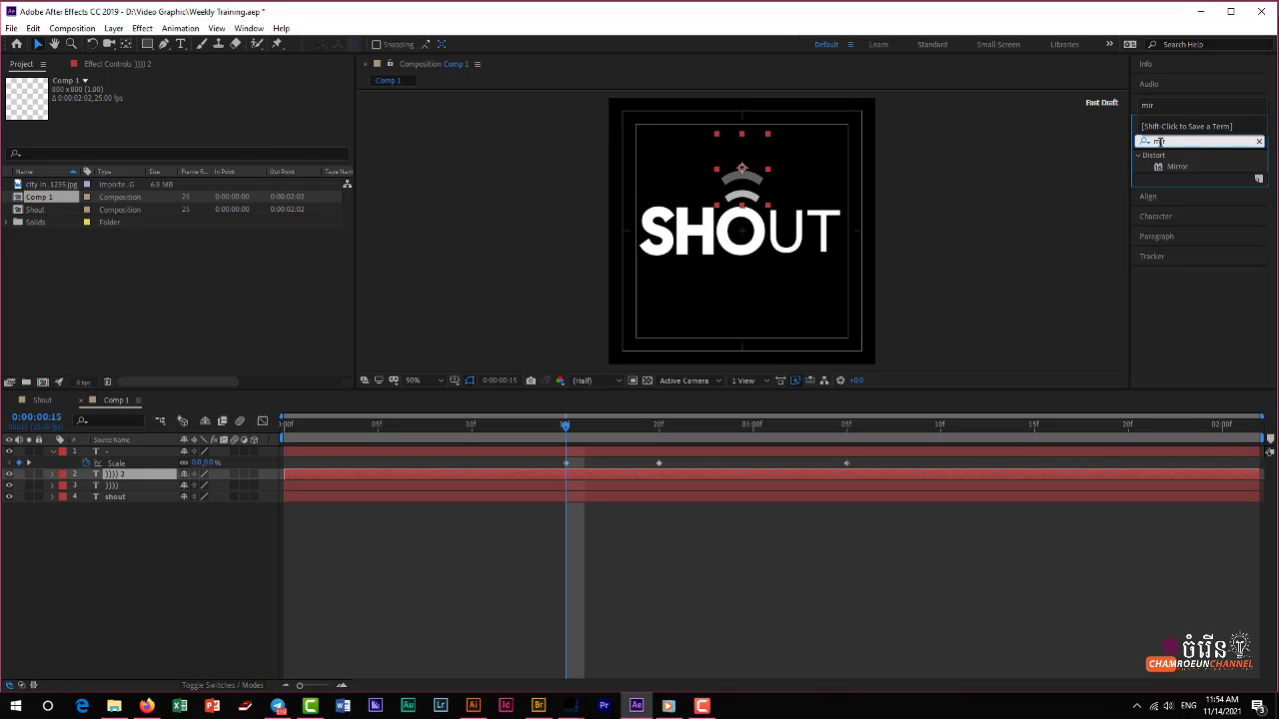
click(1175, 168)
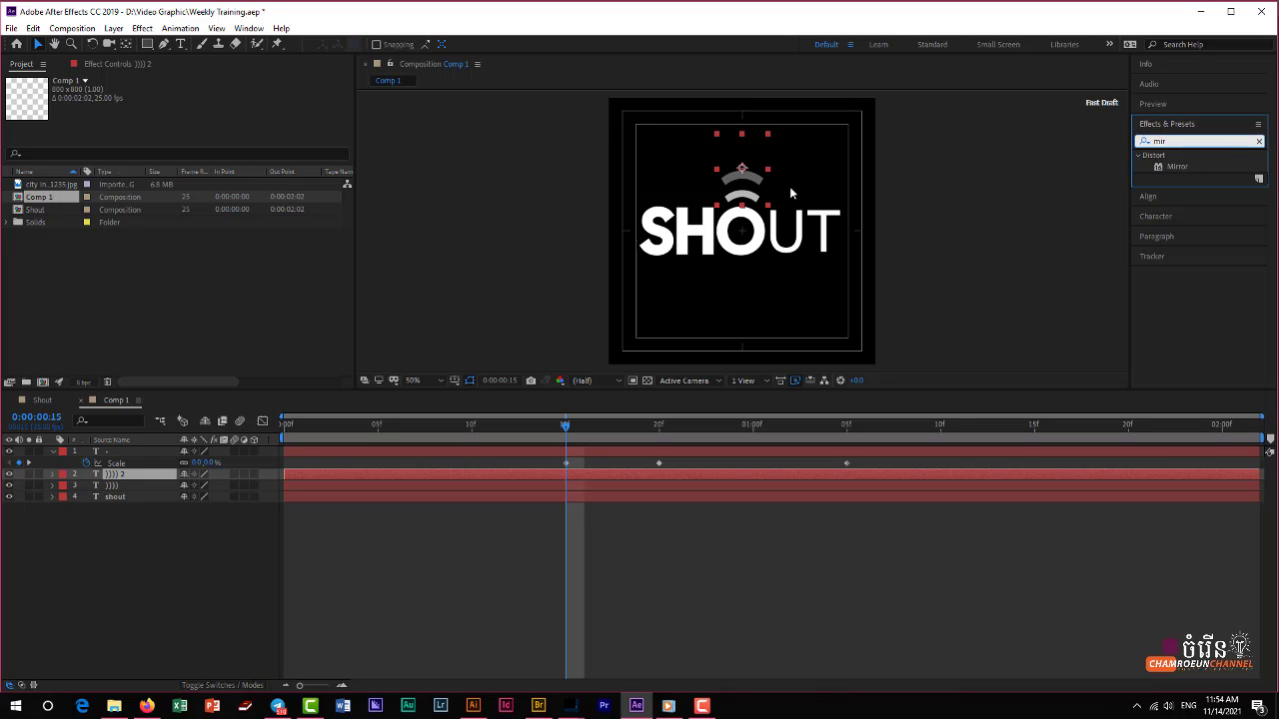
Apply Mirror to the duplicate arcs layer with its Reflection Center at SHOUT's middle.
drag(1175, 169, 725, 177)
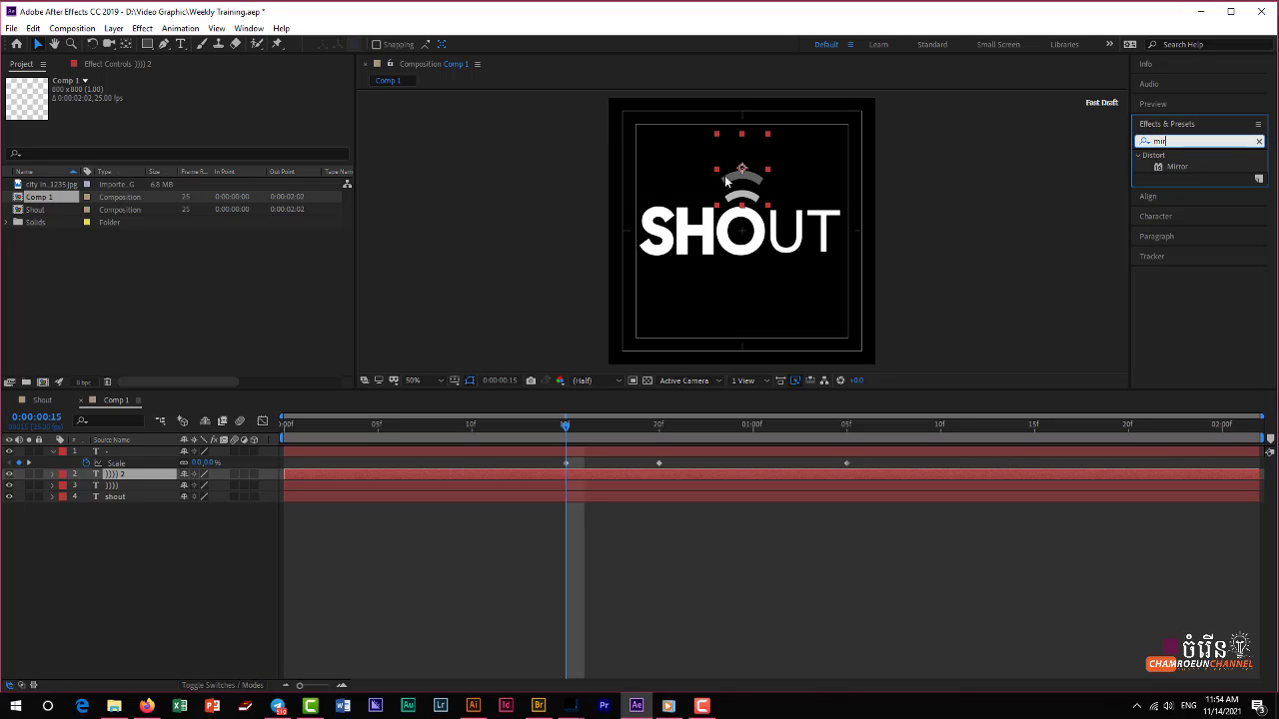
double_click(1176, 168)
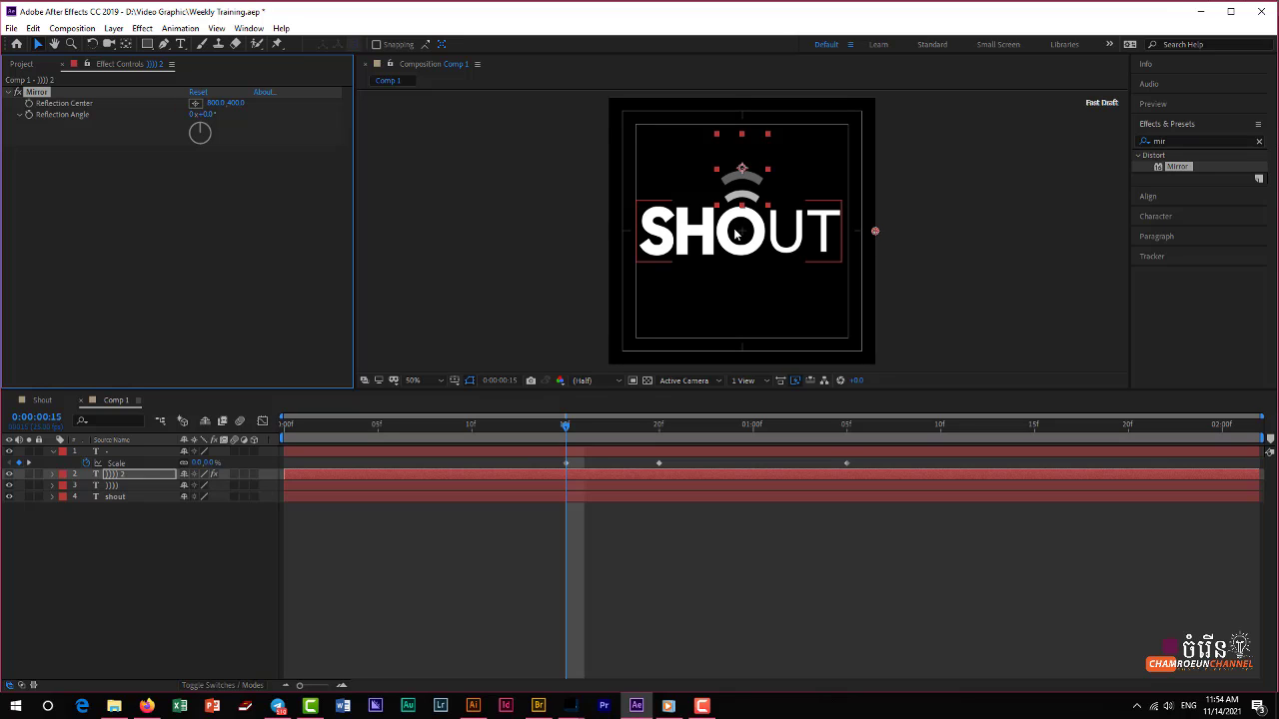
click(196, 103)
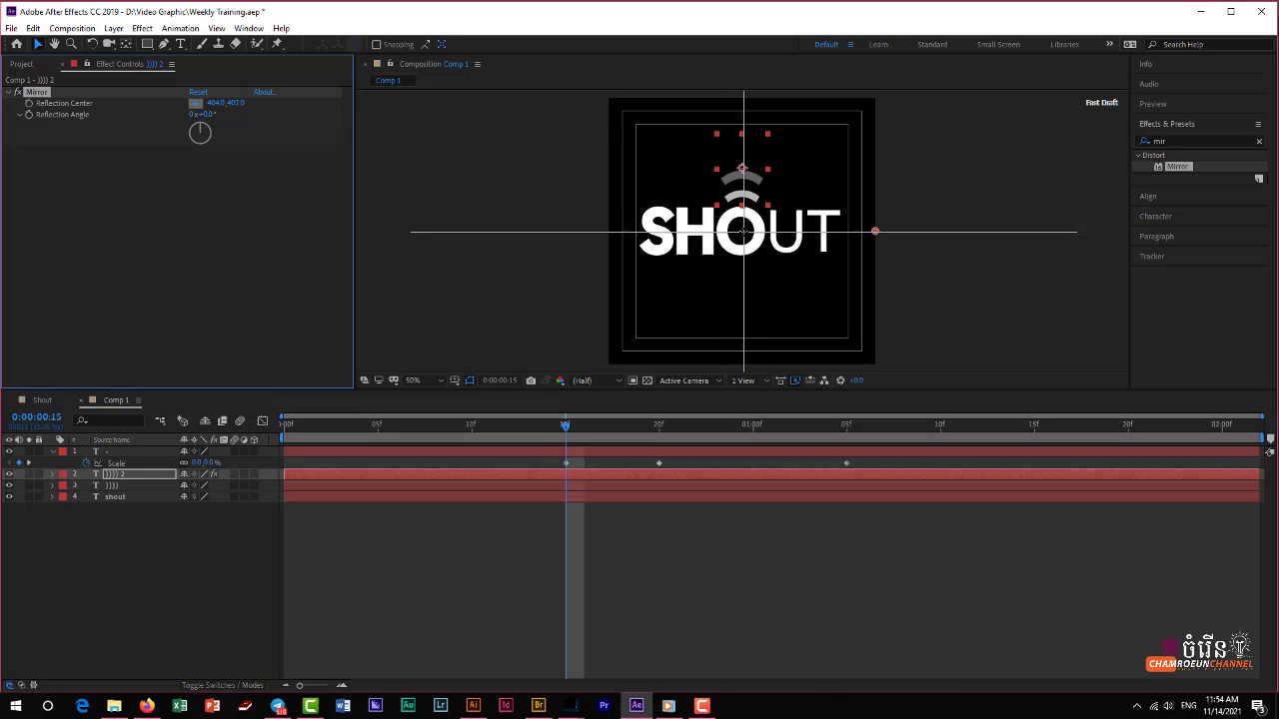
click(744, 232)
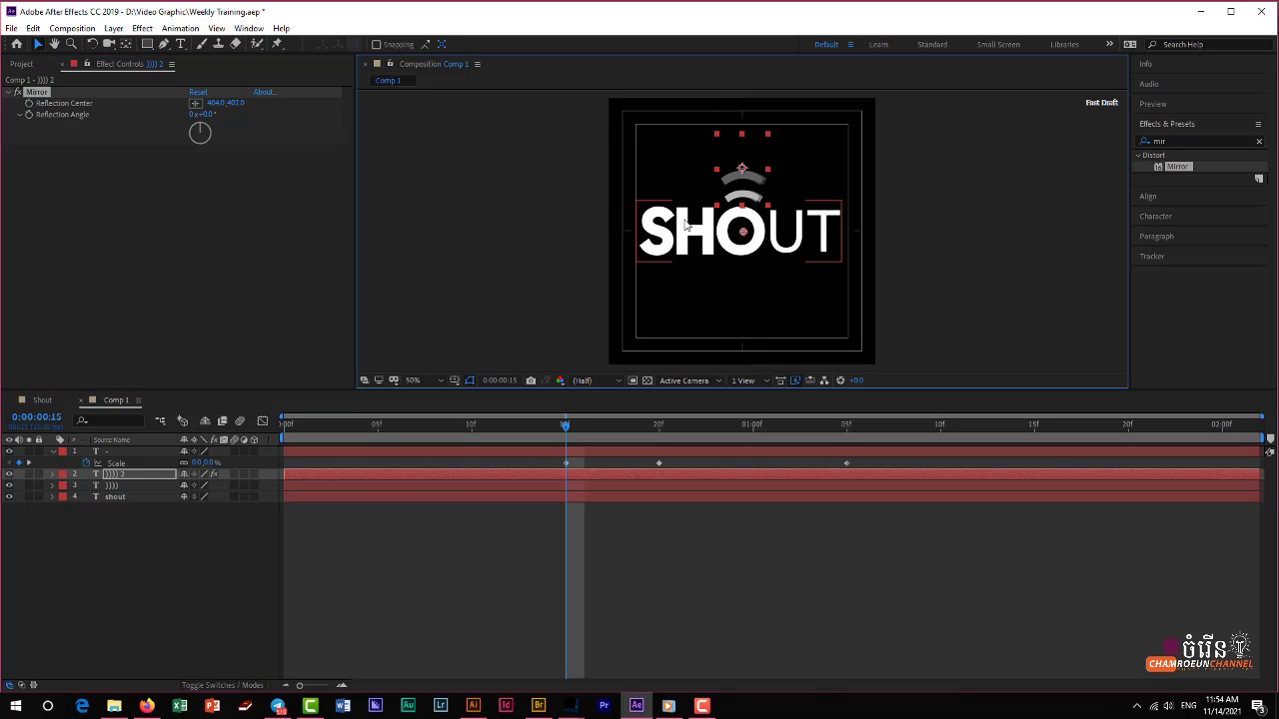
Set the Mirror Reflection Angle to 90°, checking the result with a preview.
click(207, 115)
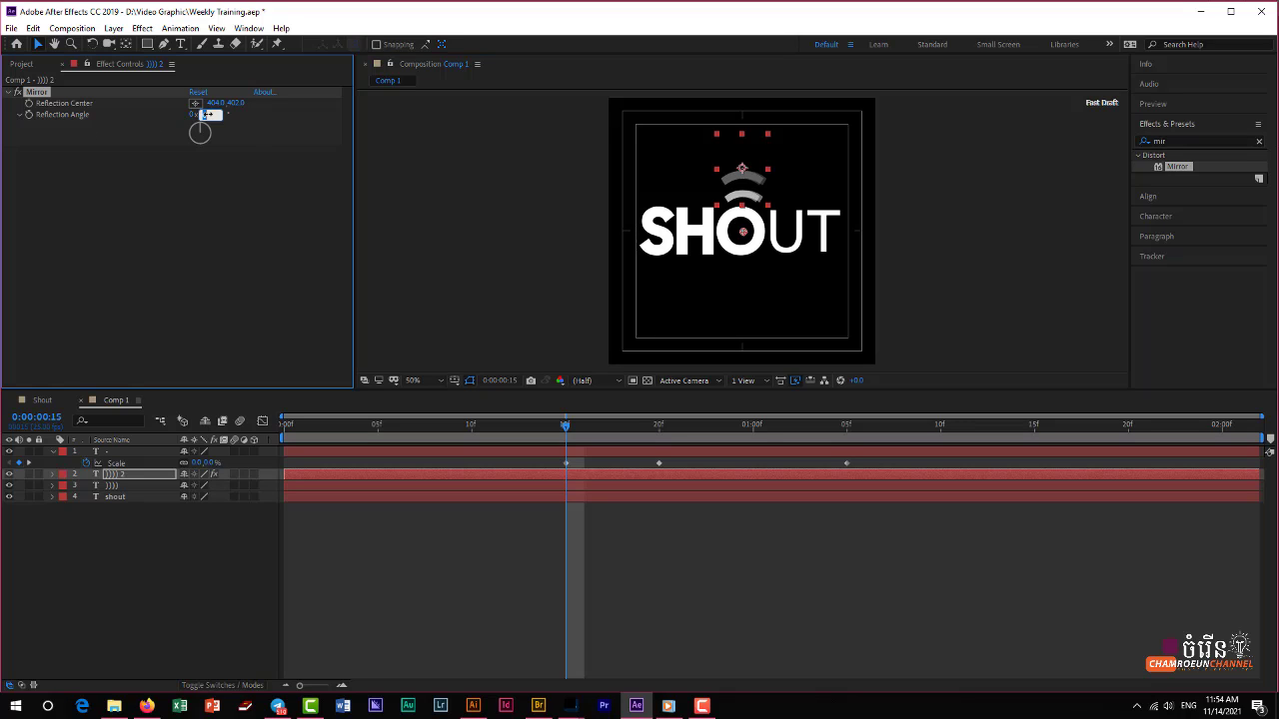
text(-)
text(5)
key(Return)
key(space)
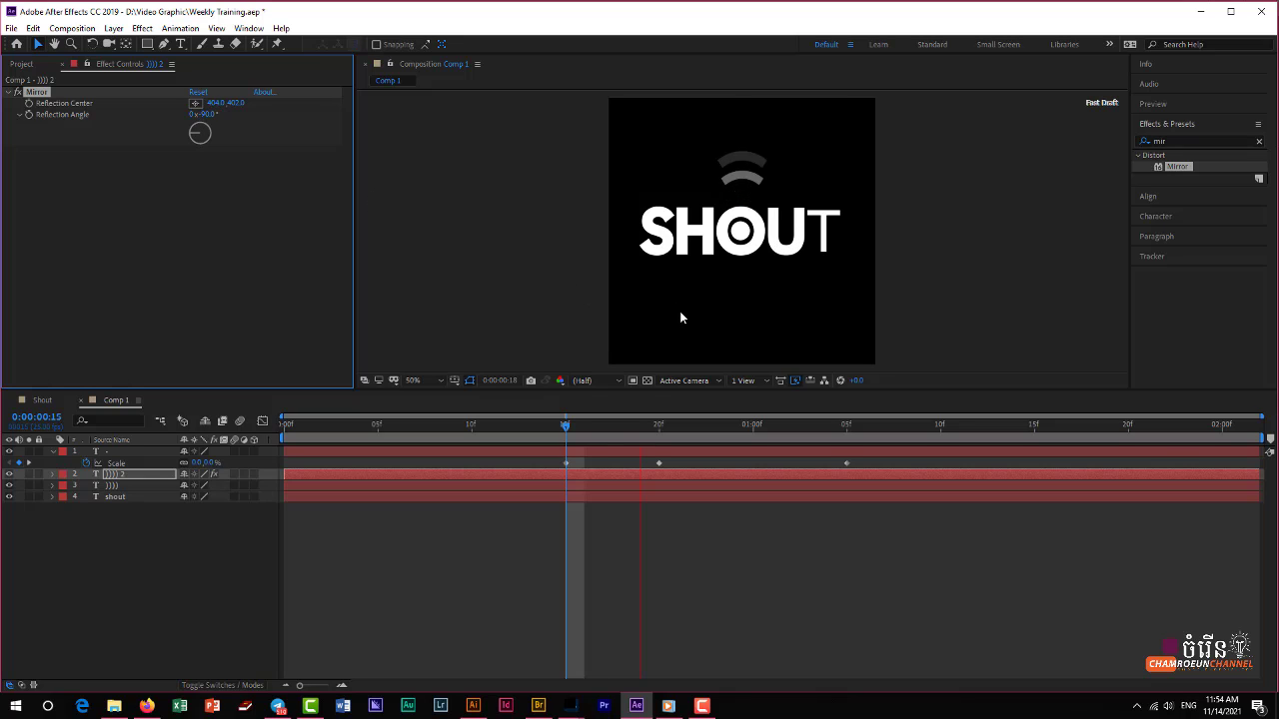
key(space)
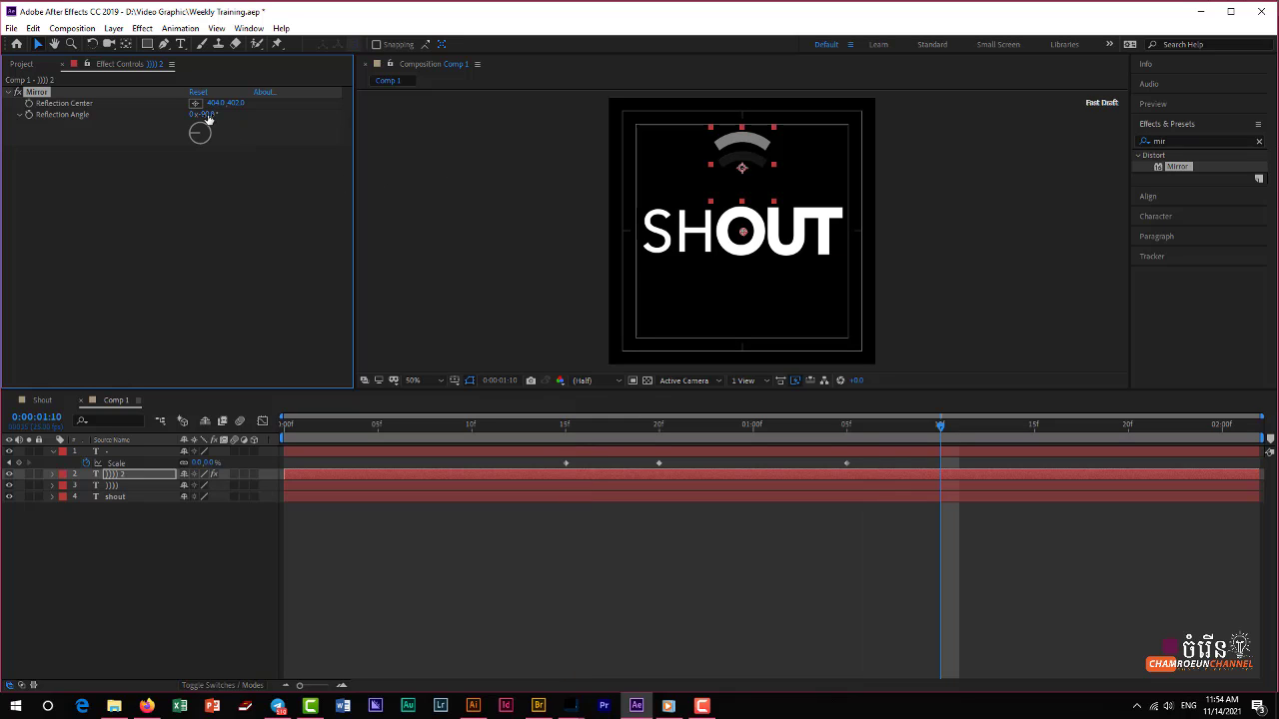
click(208, 114)
drag(955, 434, 285, 427)
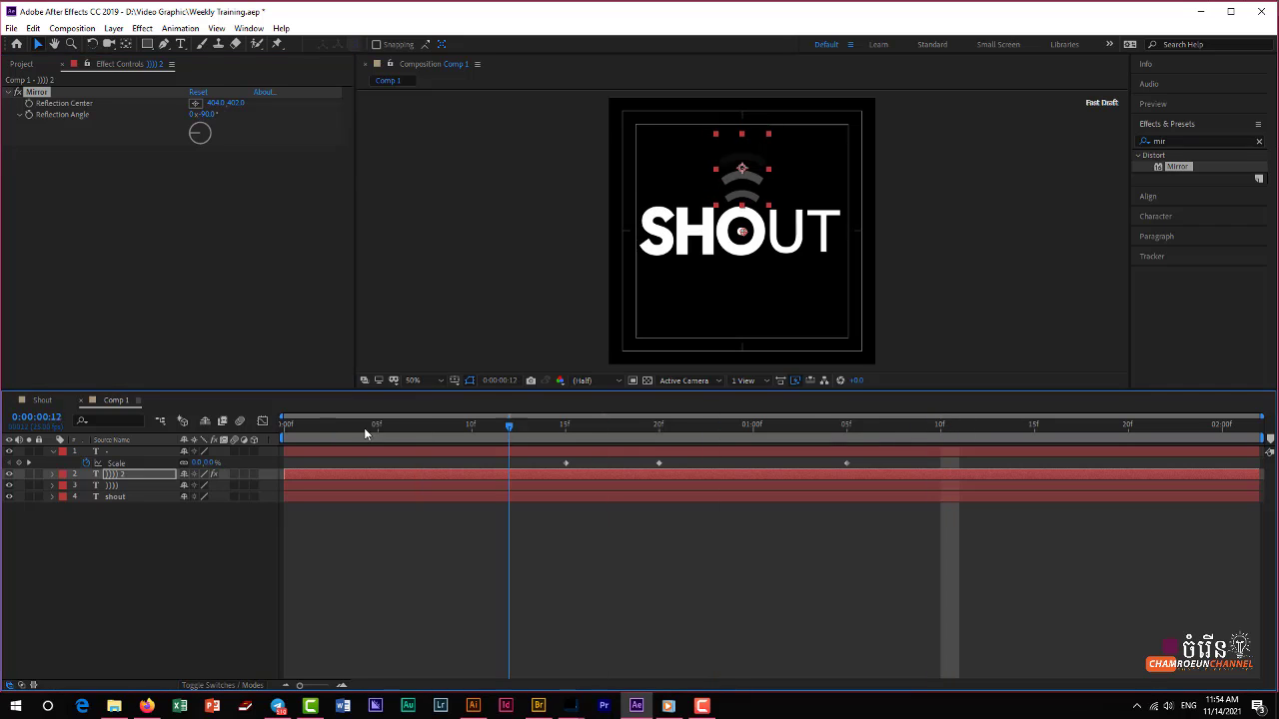
click(207, 114)
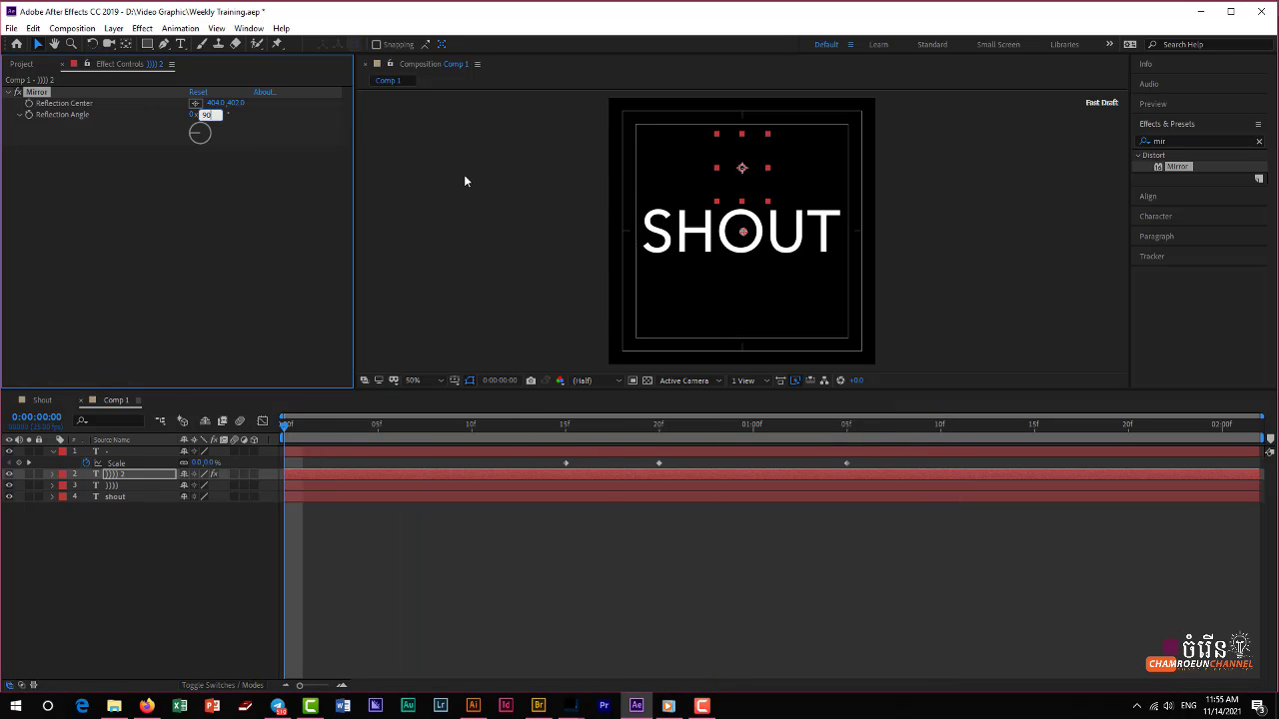
key(Return)
Preview the animation, then shift layer ))) 2 so the mirrored arcs start at 10f.
drag(286, 426, 452, 454)
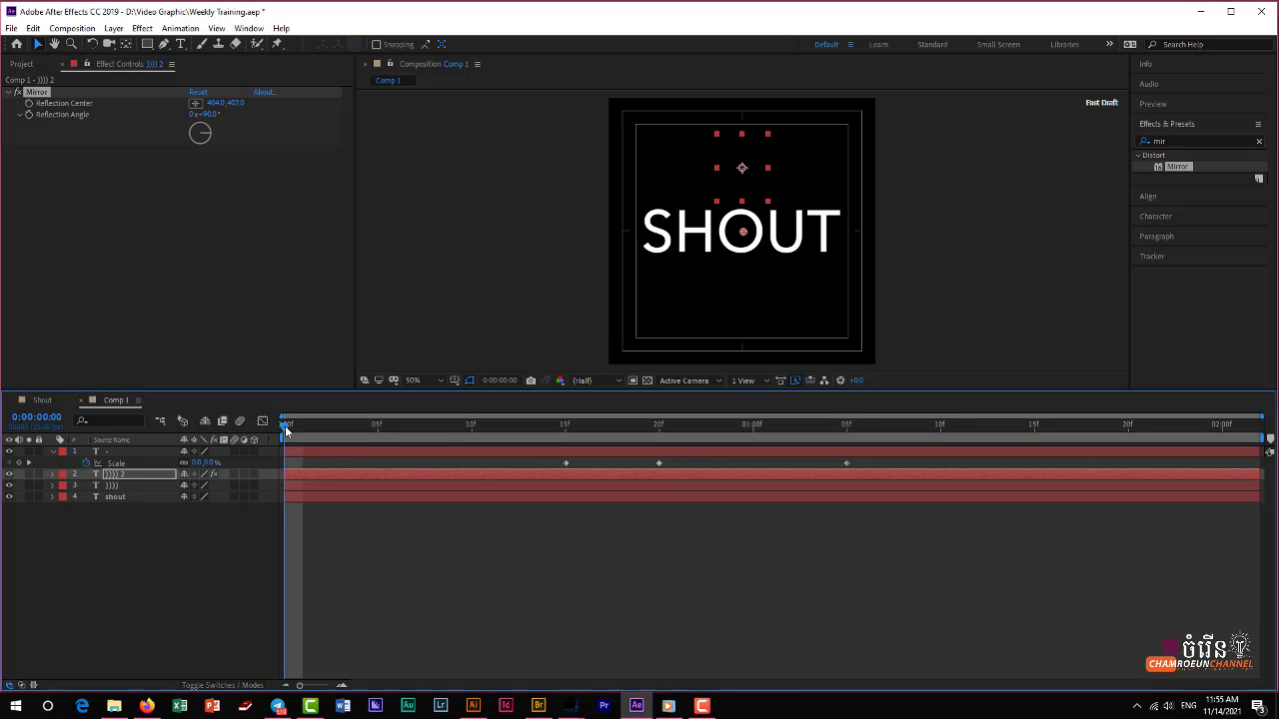
drag(528, 468, 284, 469)
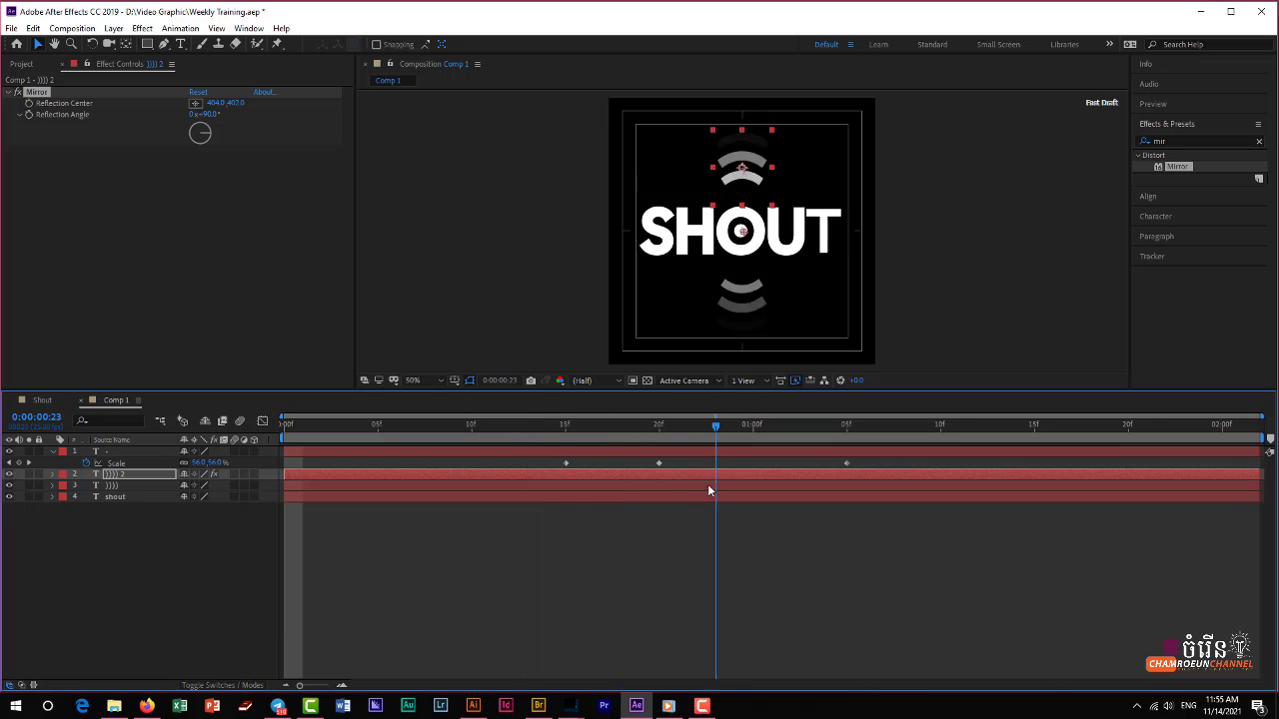
key(space)
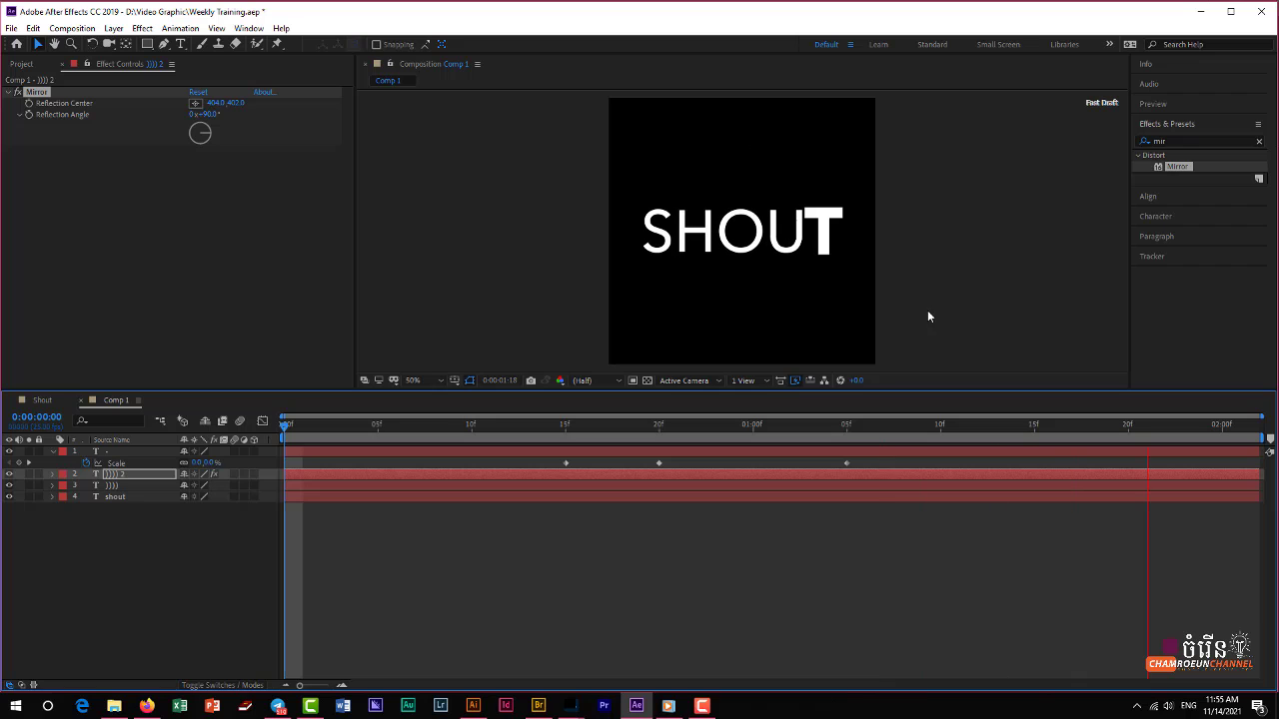
key(space)
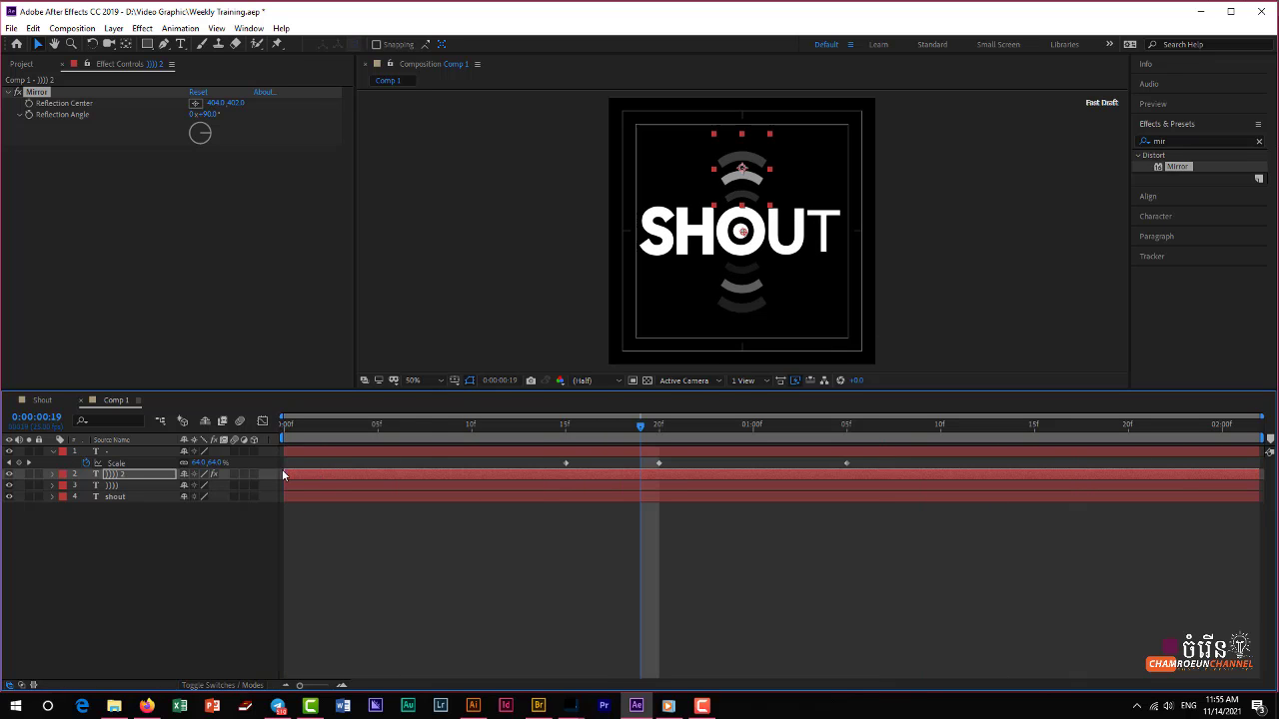
click(306, 473)
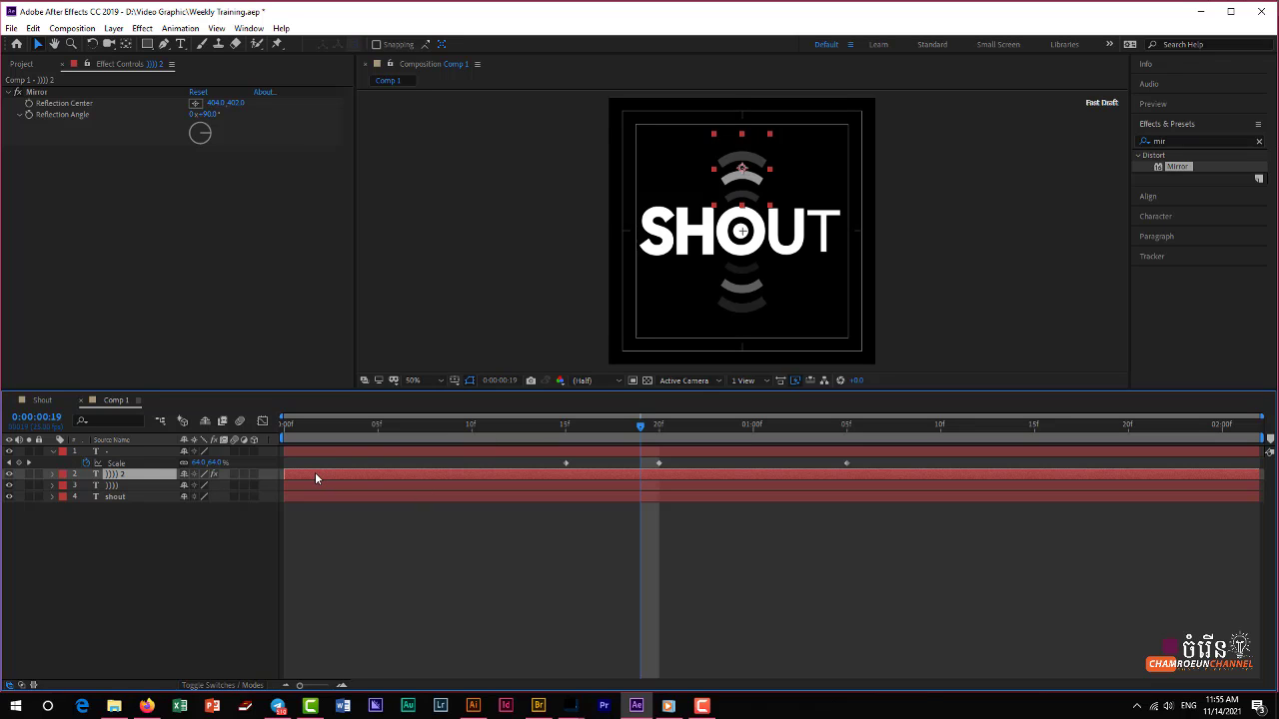
drag(315, 475, 500, 474)
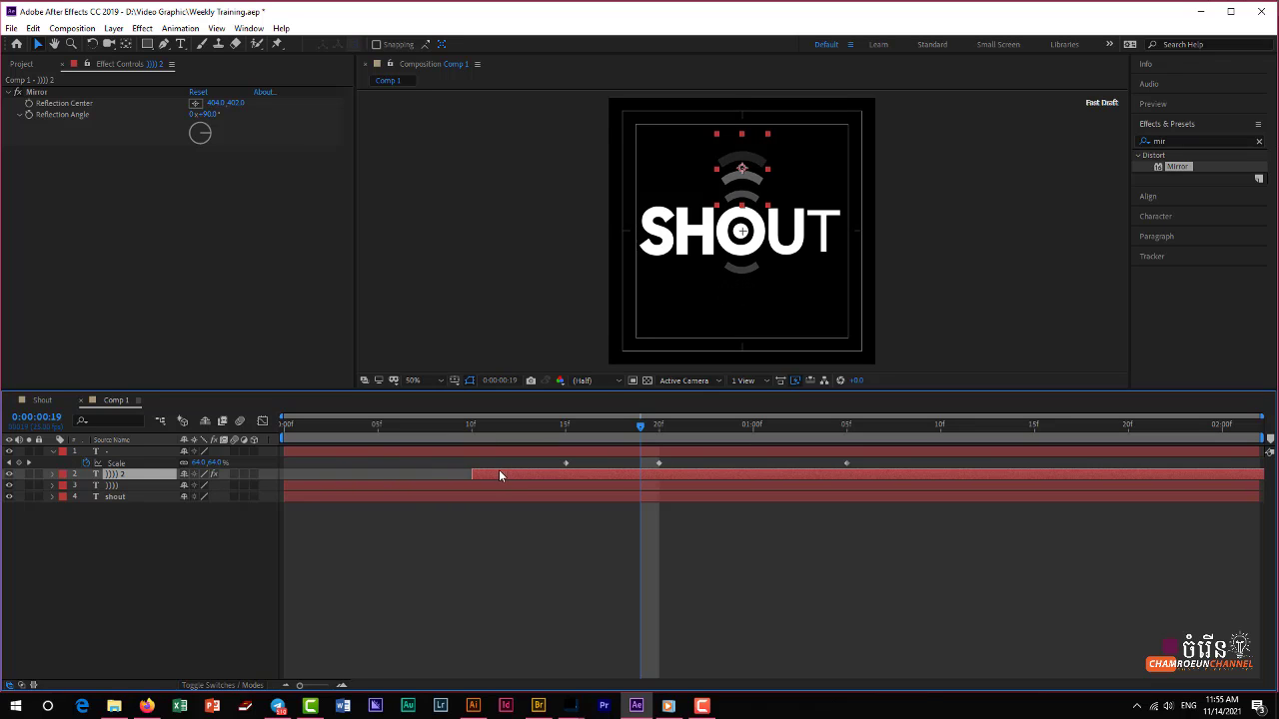
click(291, 427)
key(space)
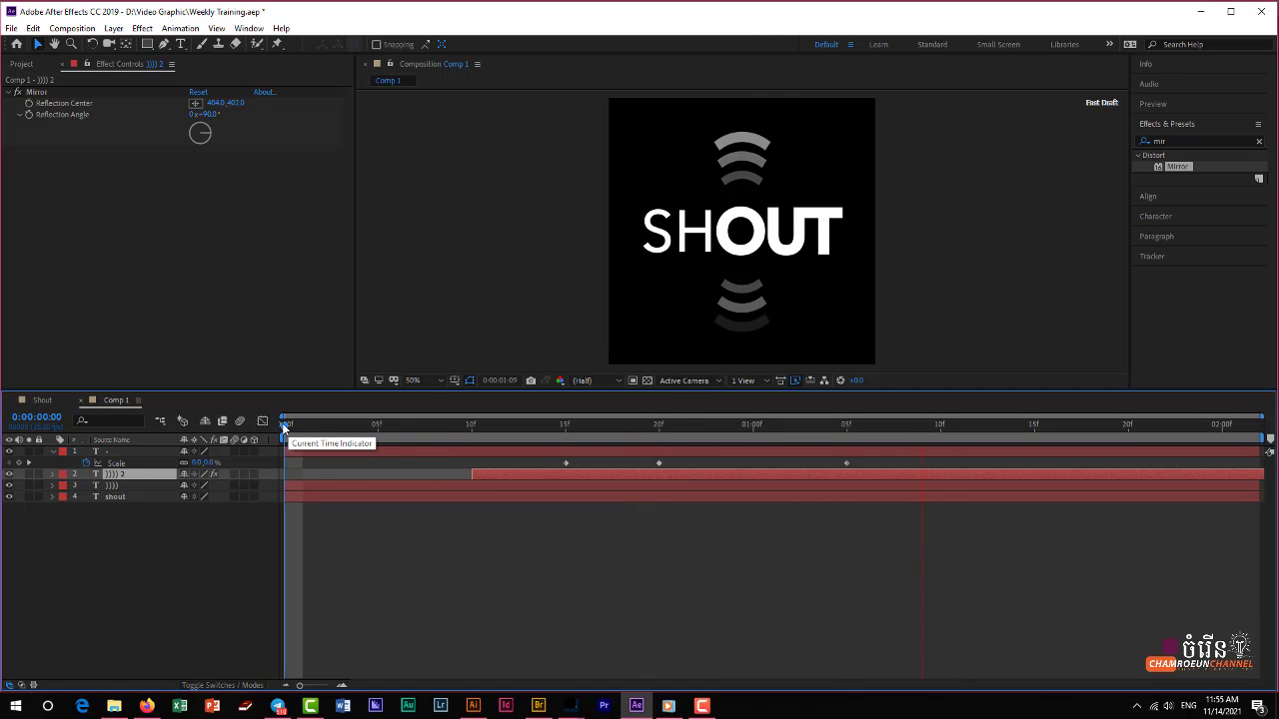